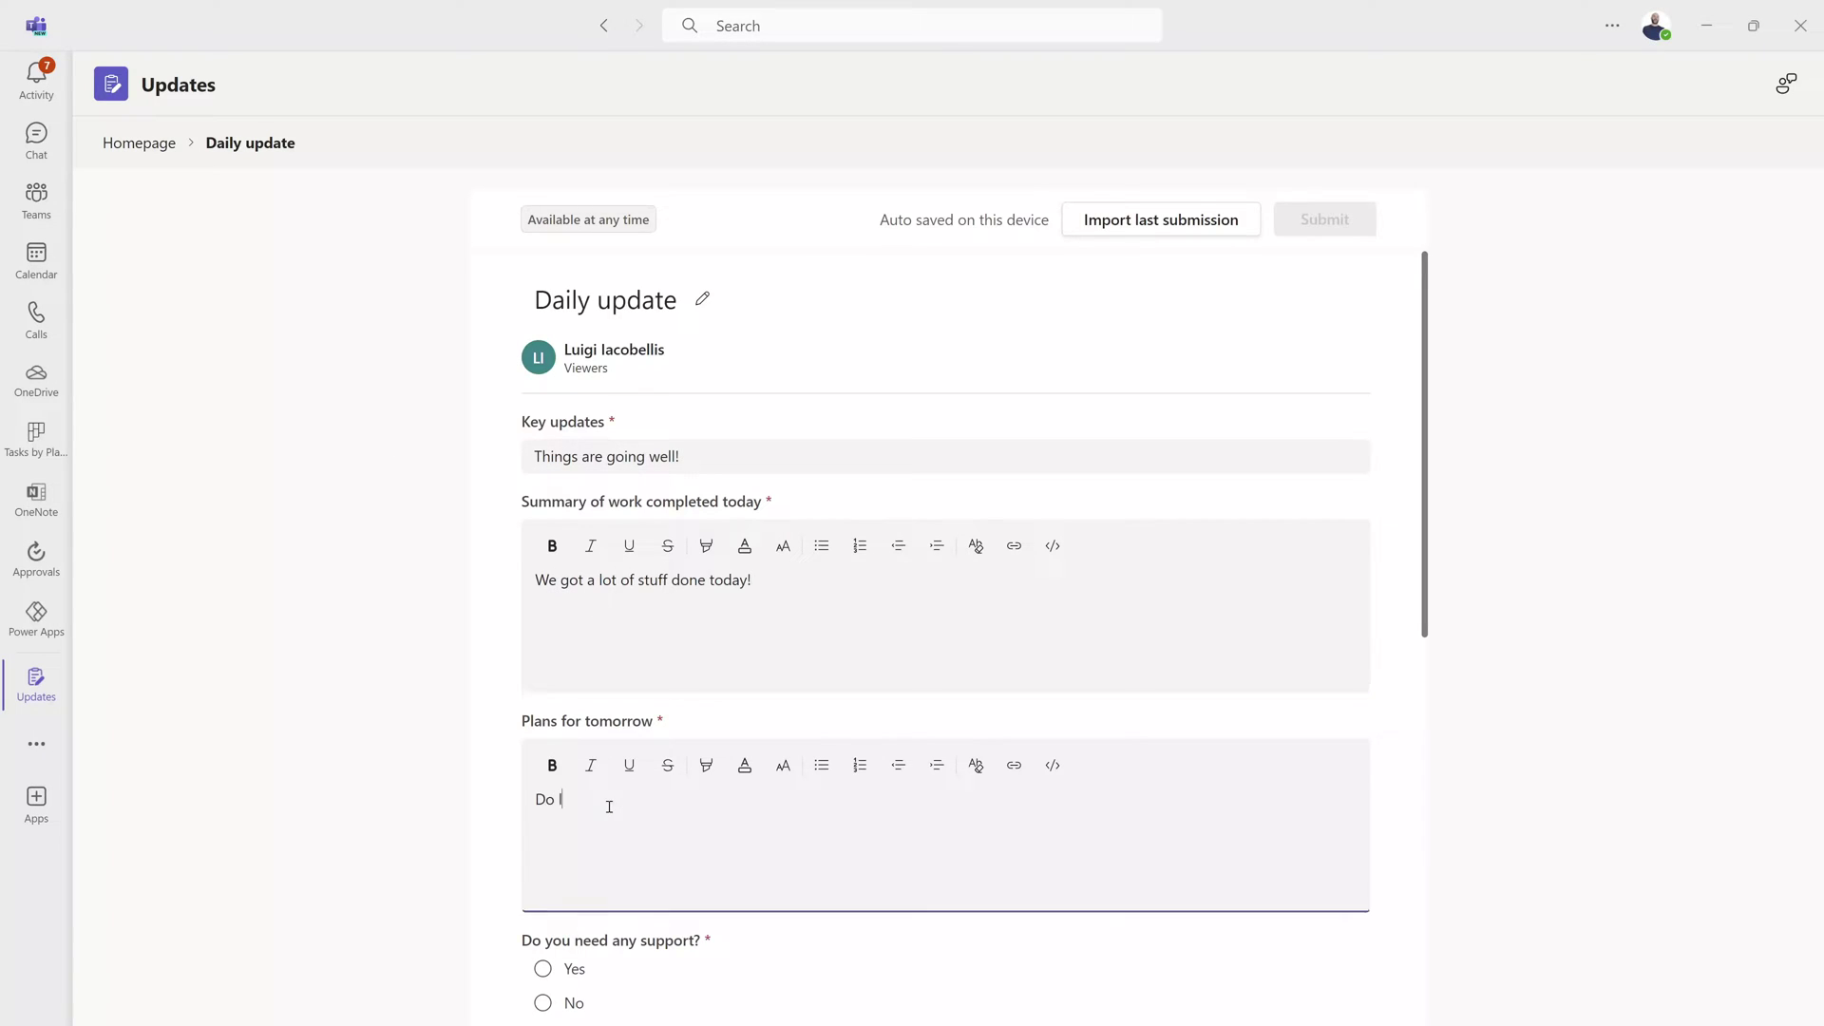
# Answer No for needing support and 'Updates app!' for tomorrow's learning, then submit the Daily update.
pyautogui.write('!')
pyautogui.scroll(-4, 609, 806)
pyautogui.click(542, 653)
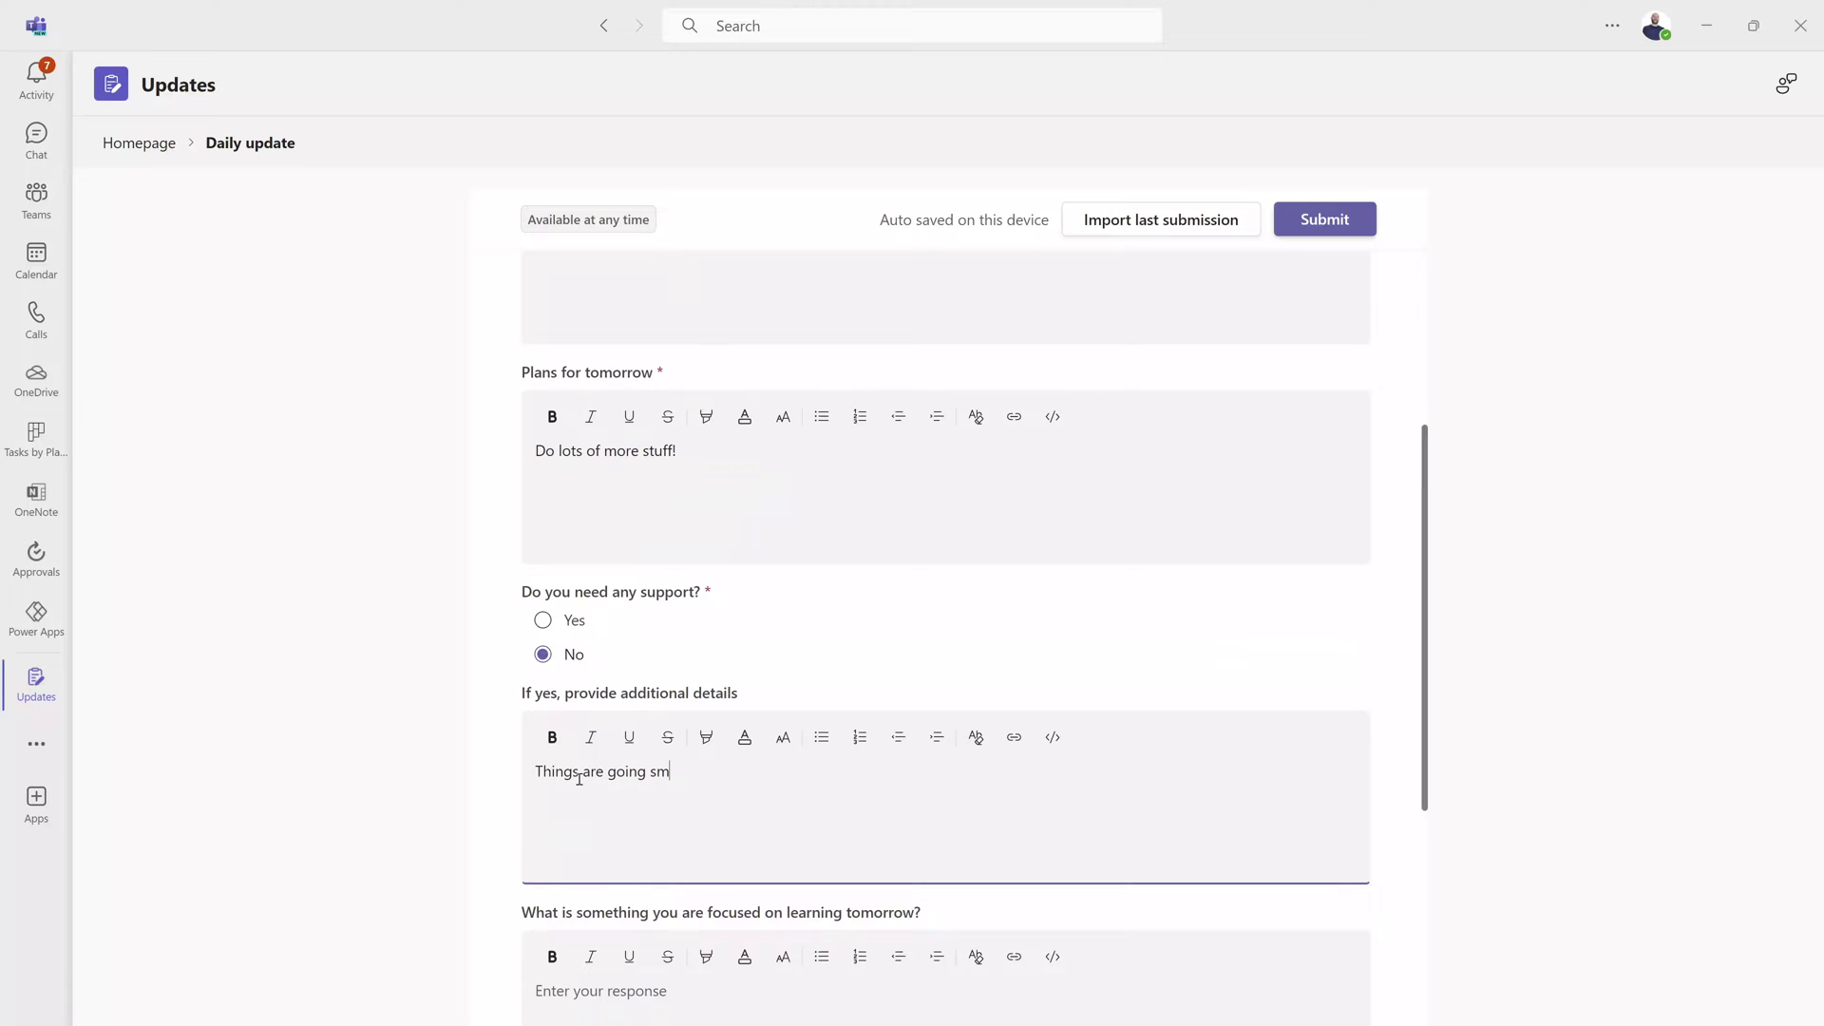
pyautogui.scroll(-3, 601, 777)
pyautogui.click(599, 794)
pyautogui.write('Updates app!')
pyautogui.scroll(-2, 577, 814)
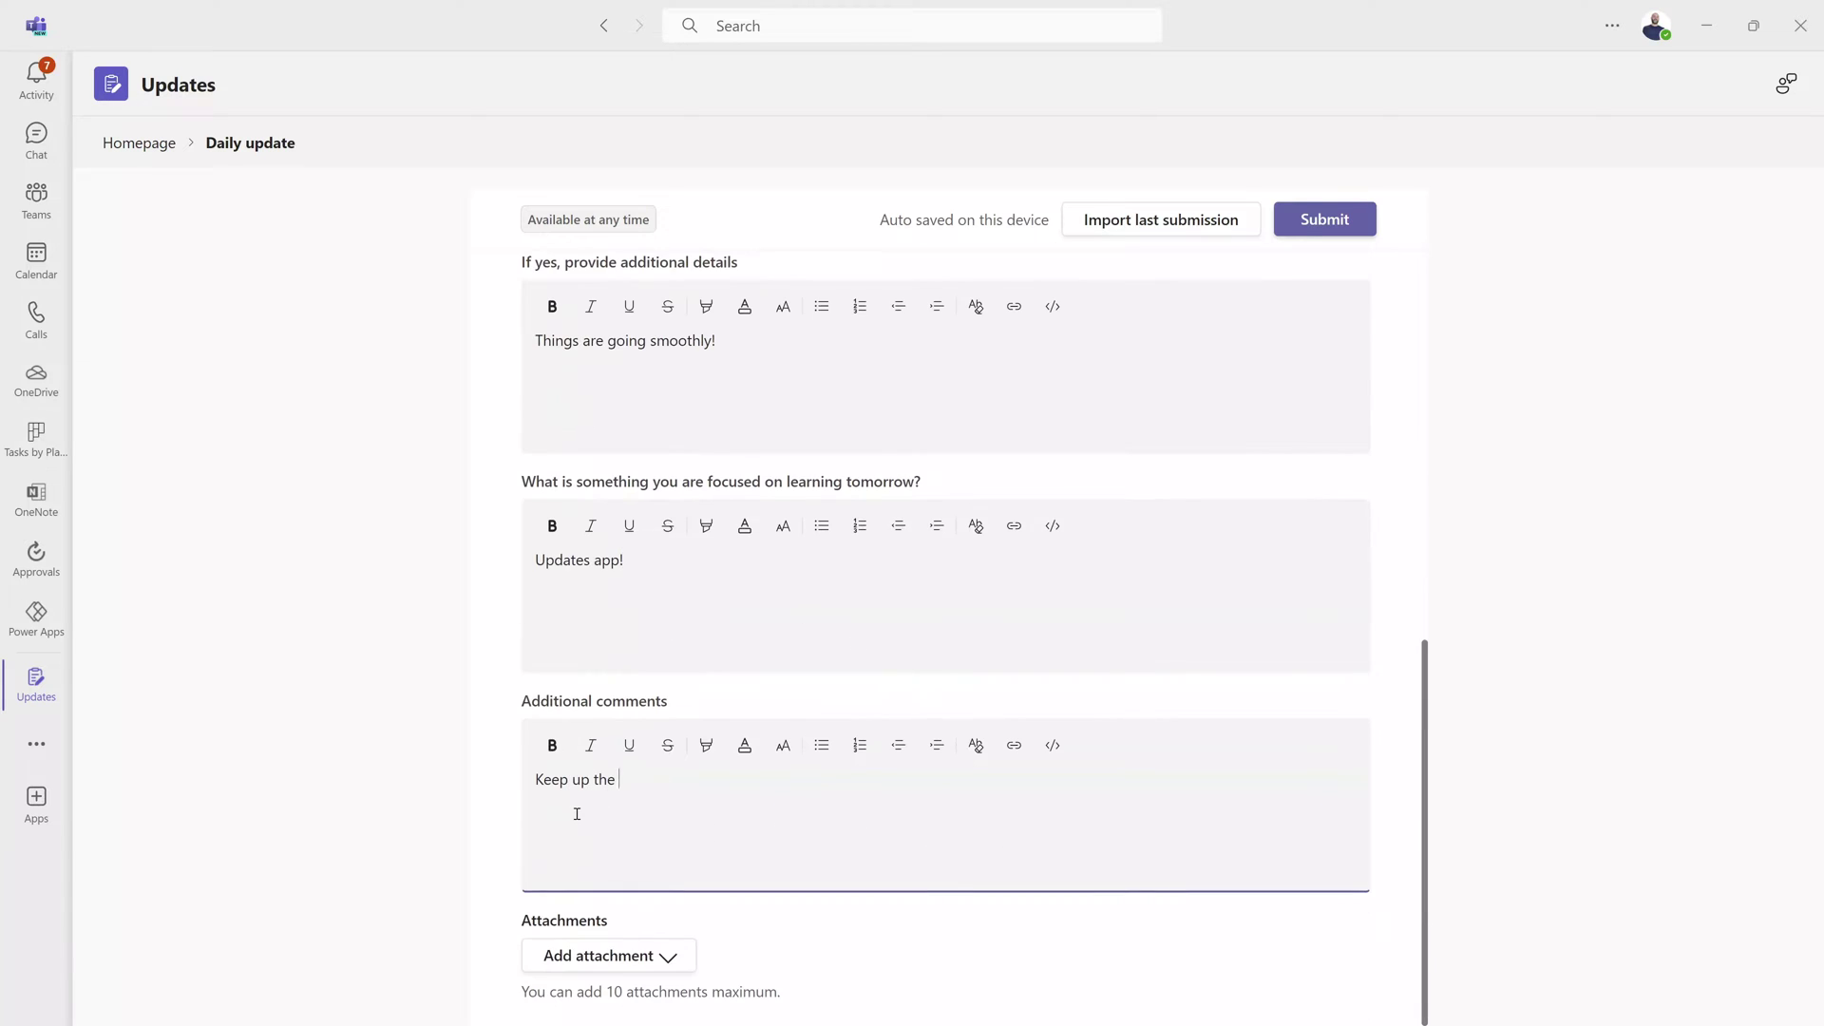
pyautogui.click(1365, 220)
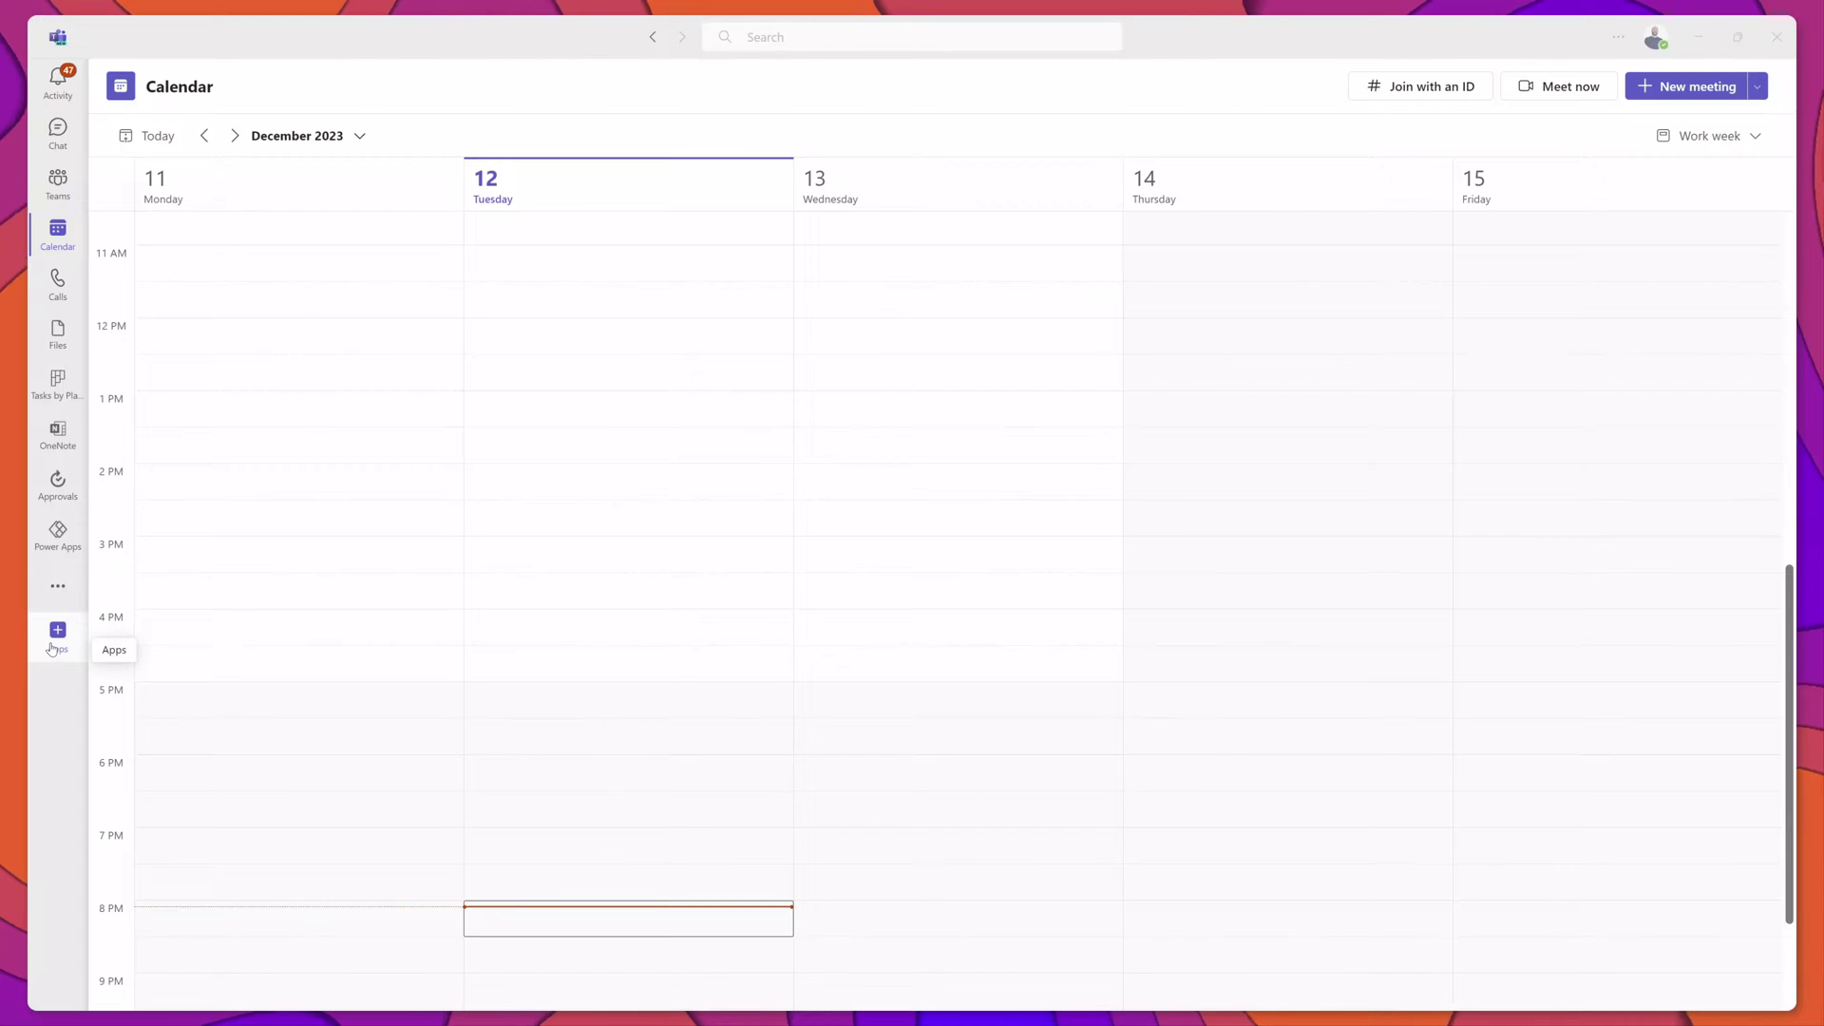
# Search the Teams app store for UPDATES and add the Updates app.
pyautogui.click(52, 649)
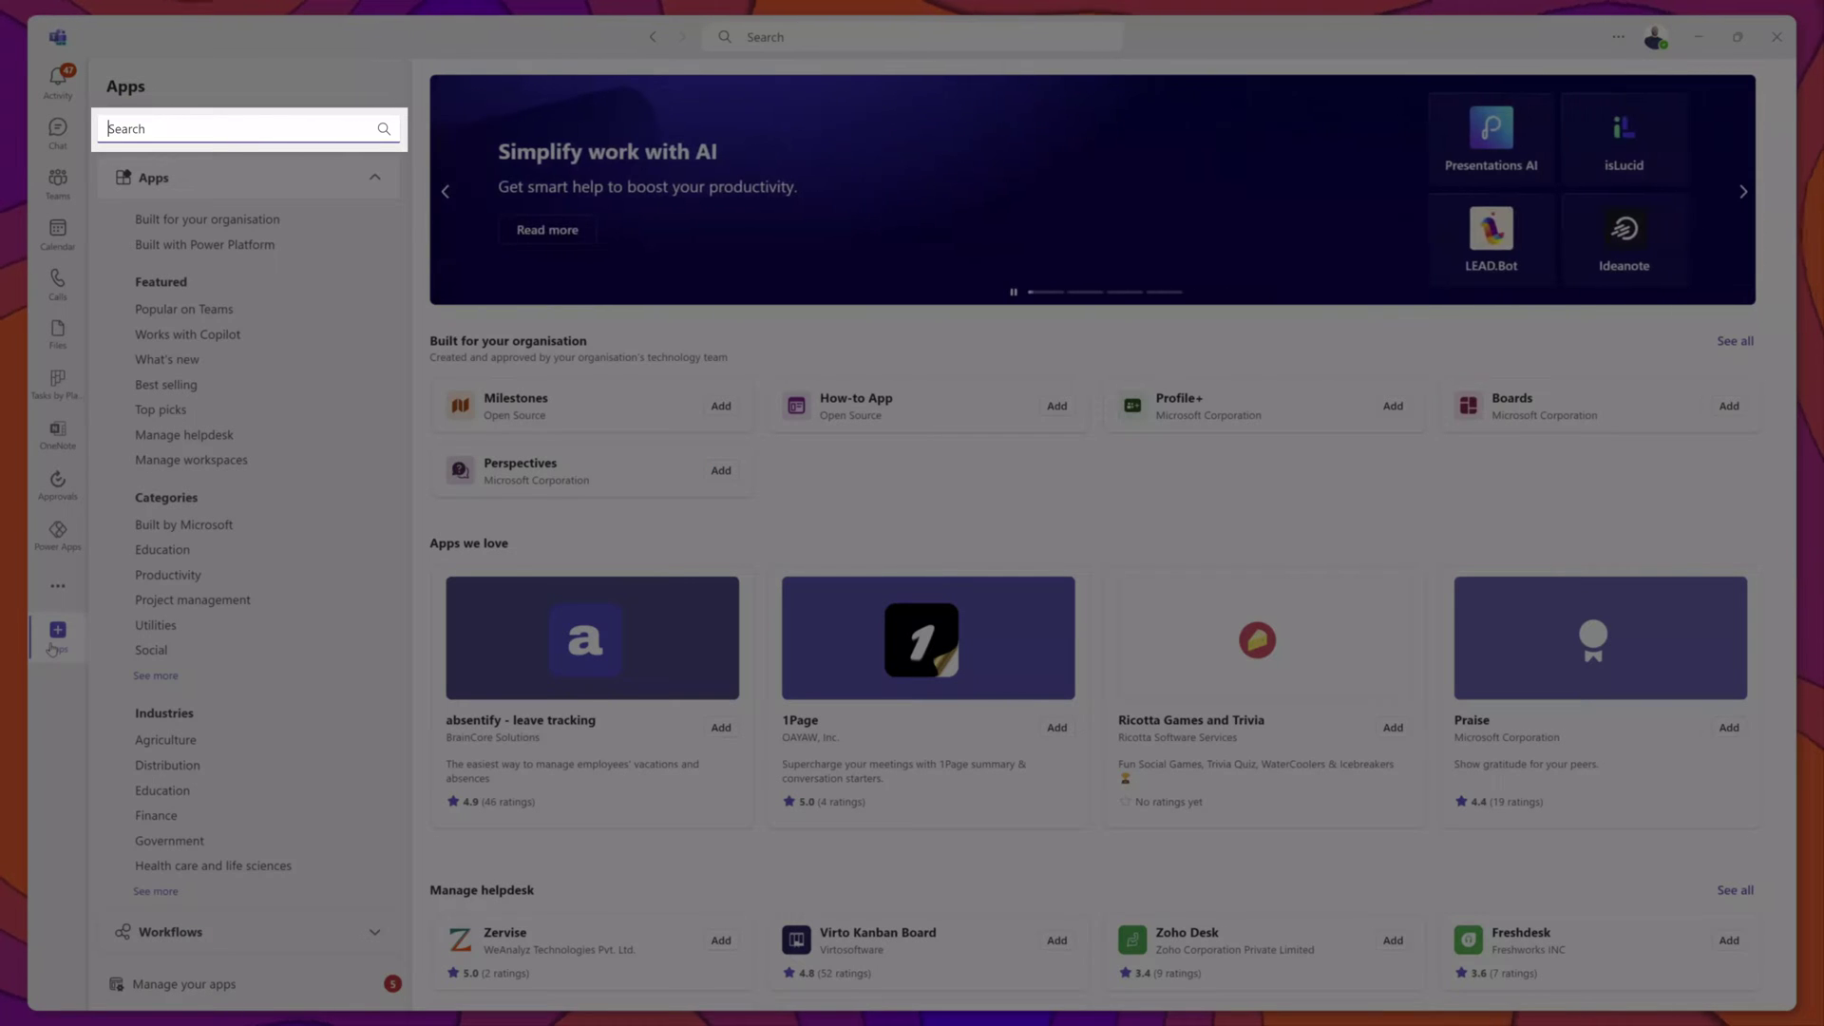
pyautogui.write('UPDATES')
pyautogui.press('Return')
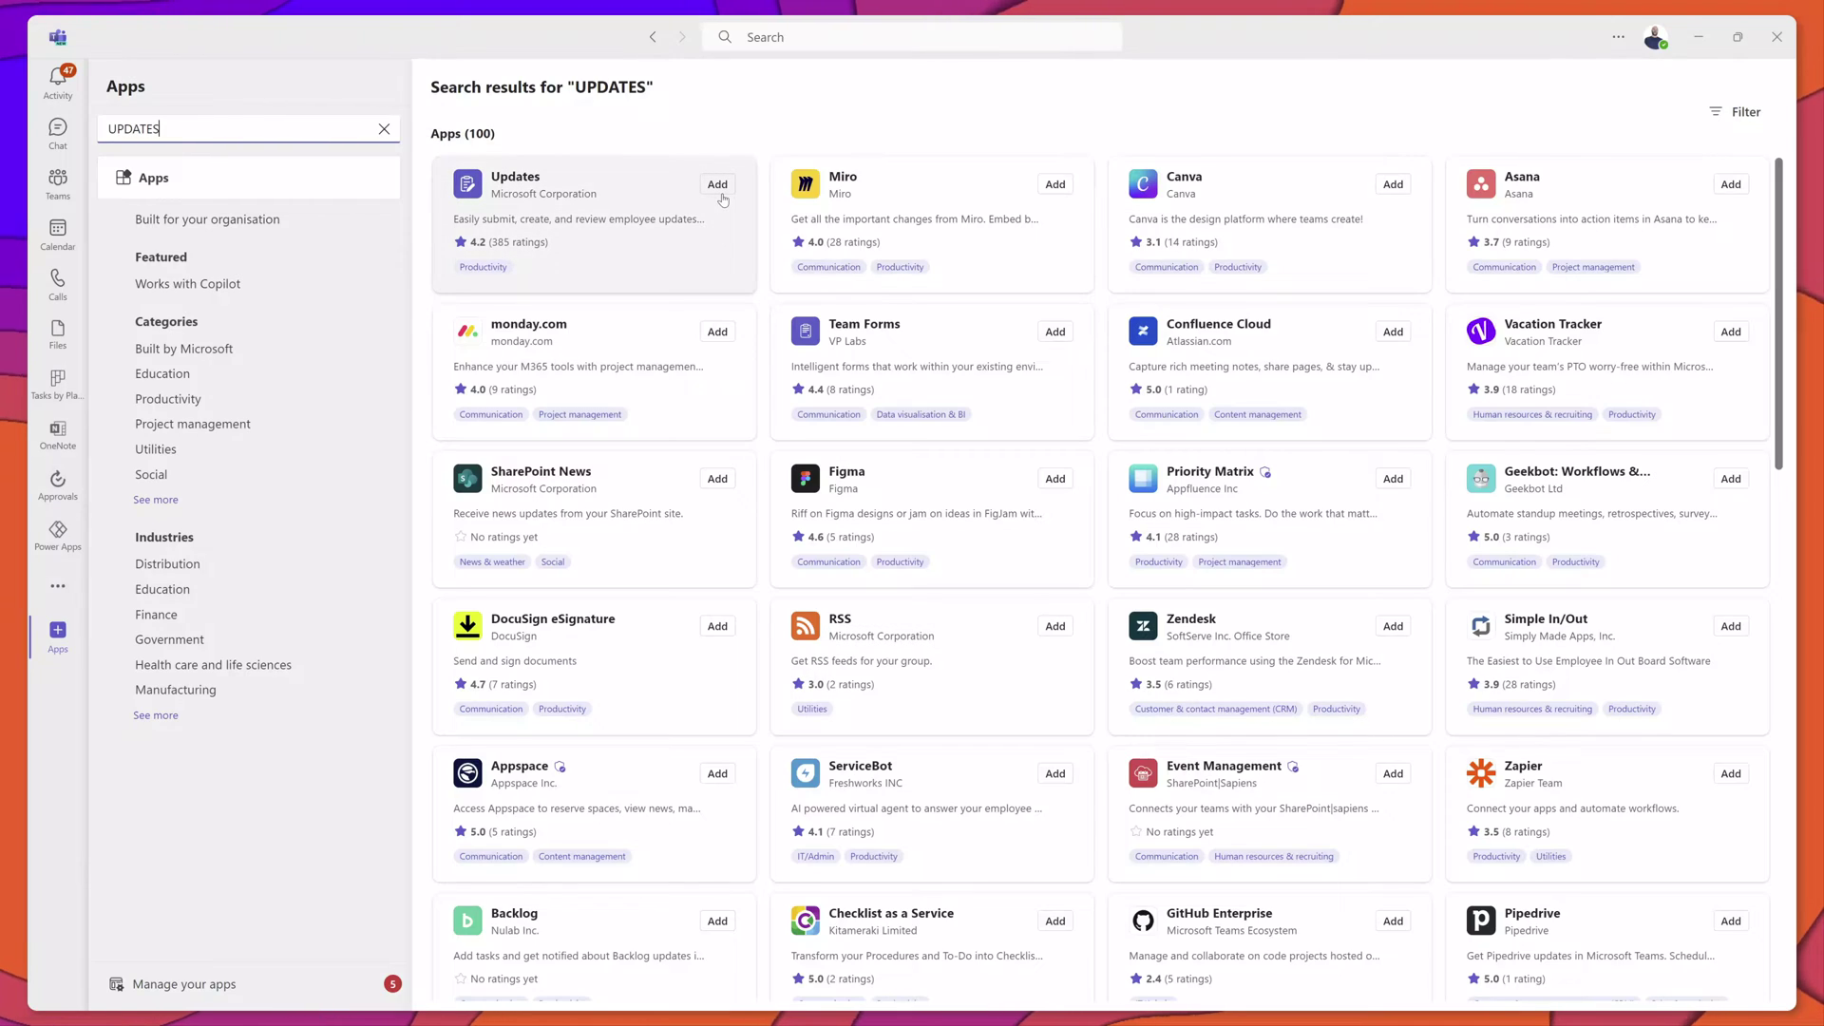
pyautogui.click(723, 199)
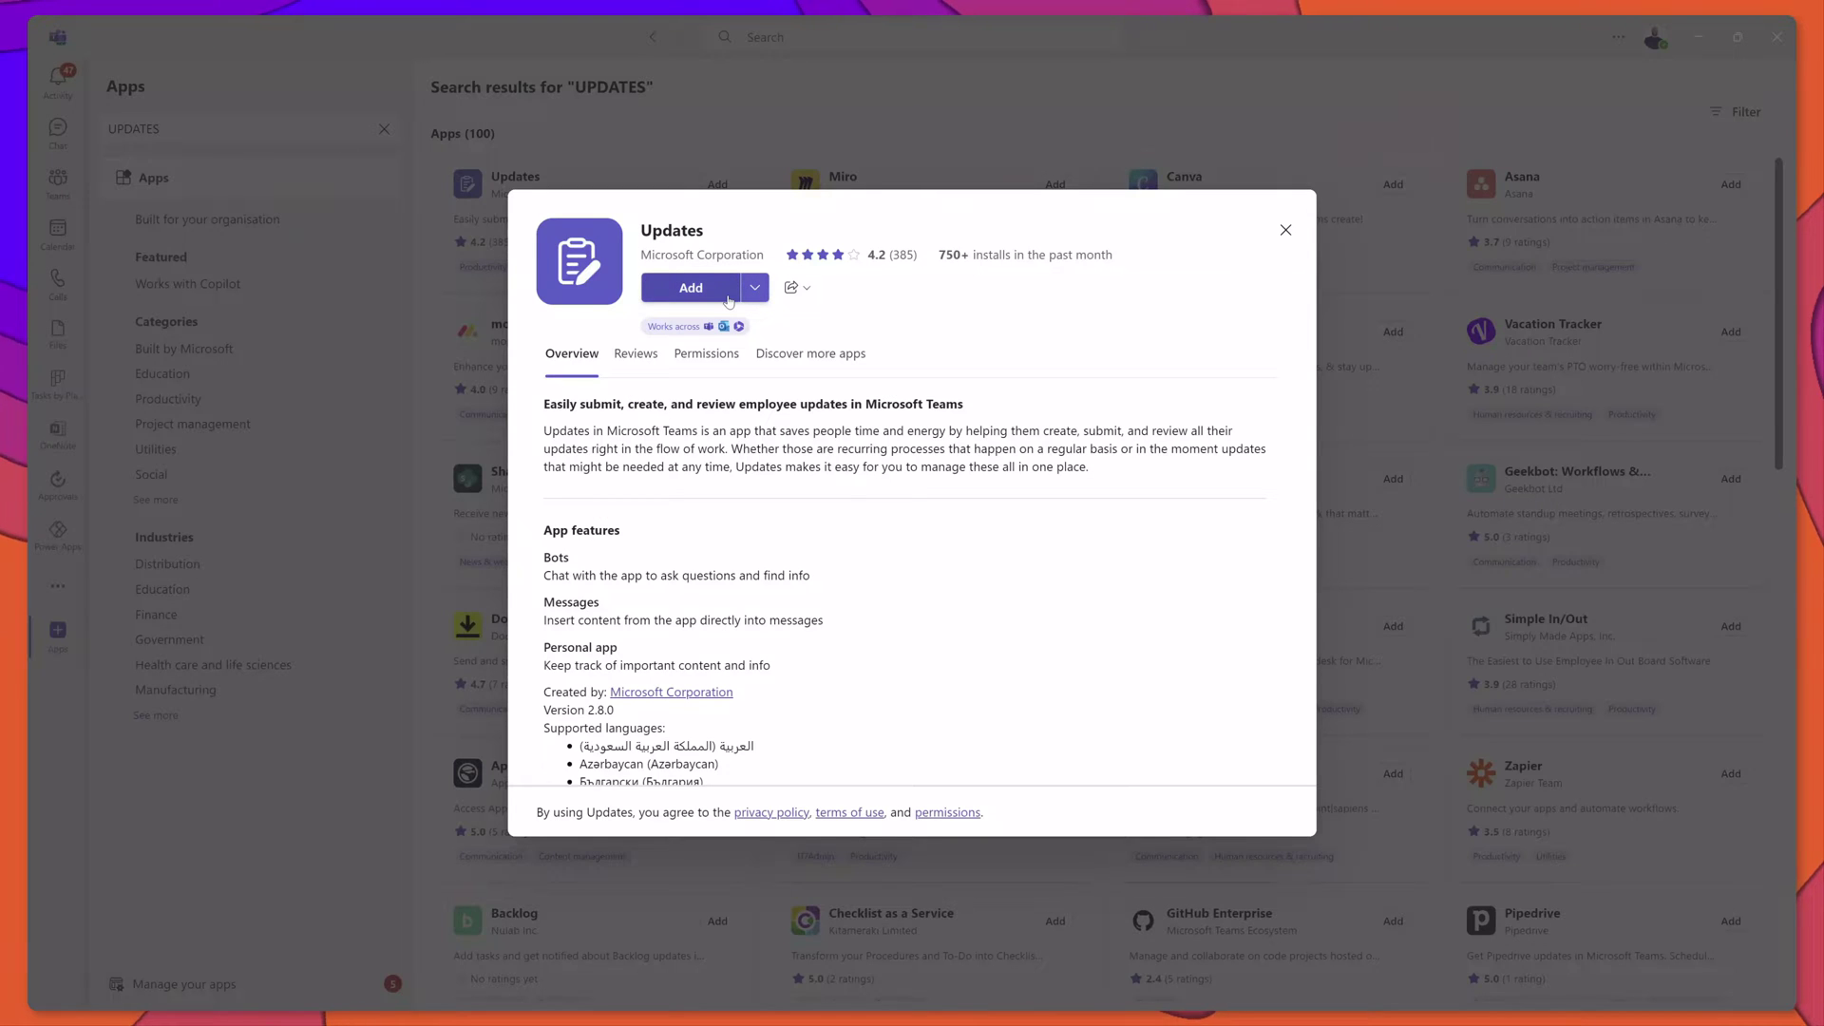
pyautogui.click(728, 300)
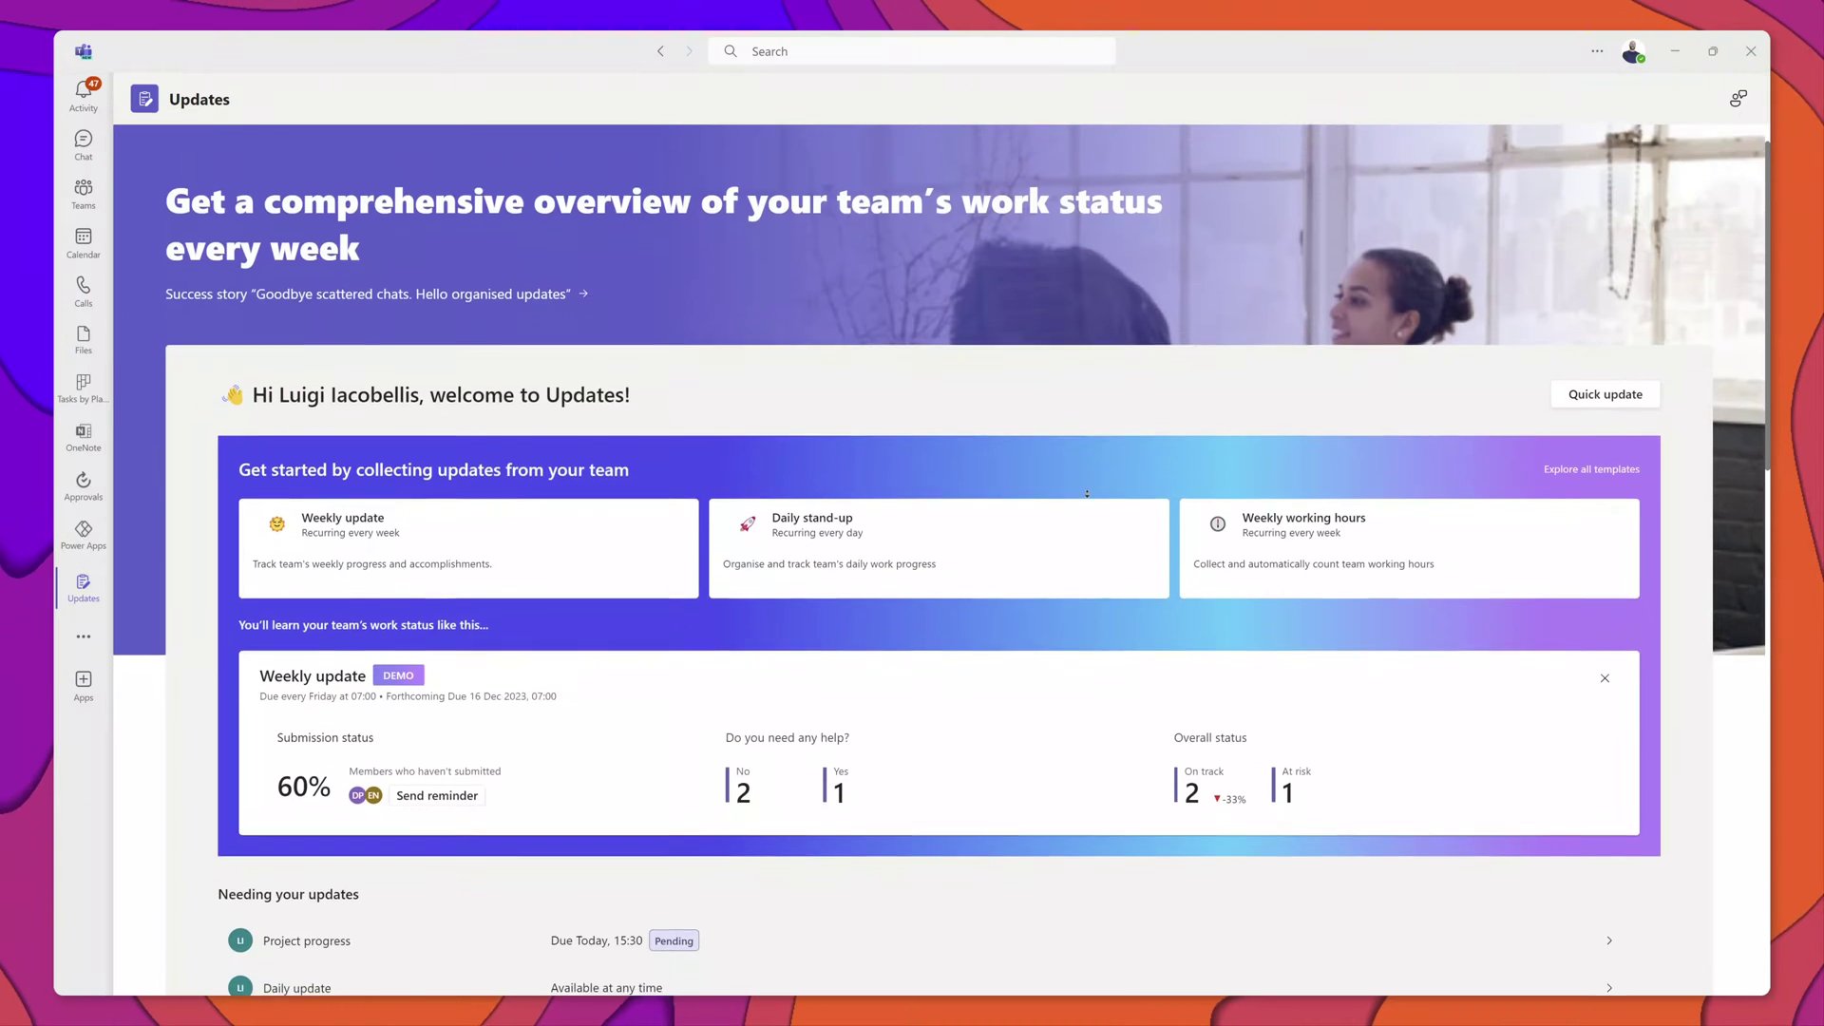
pyautogui.scroll(-3, 1087, 493)
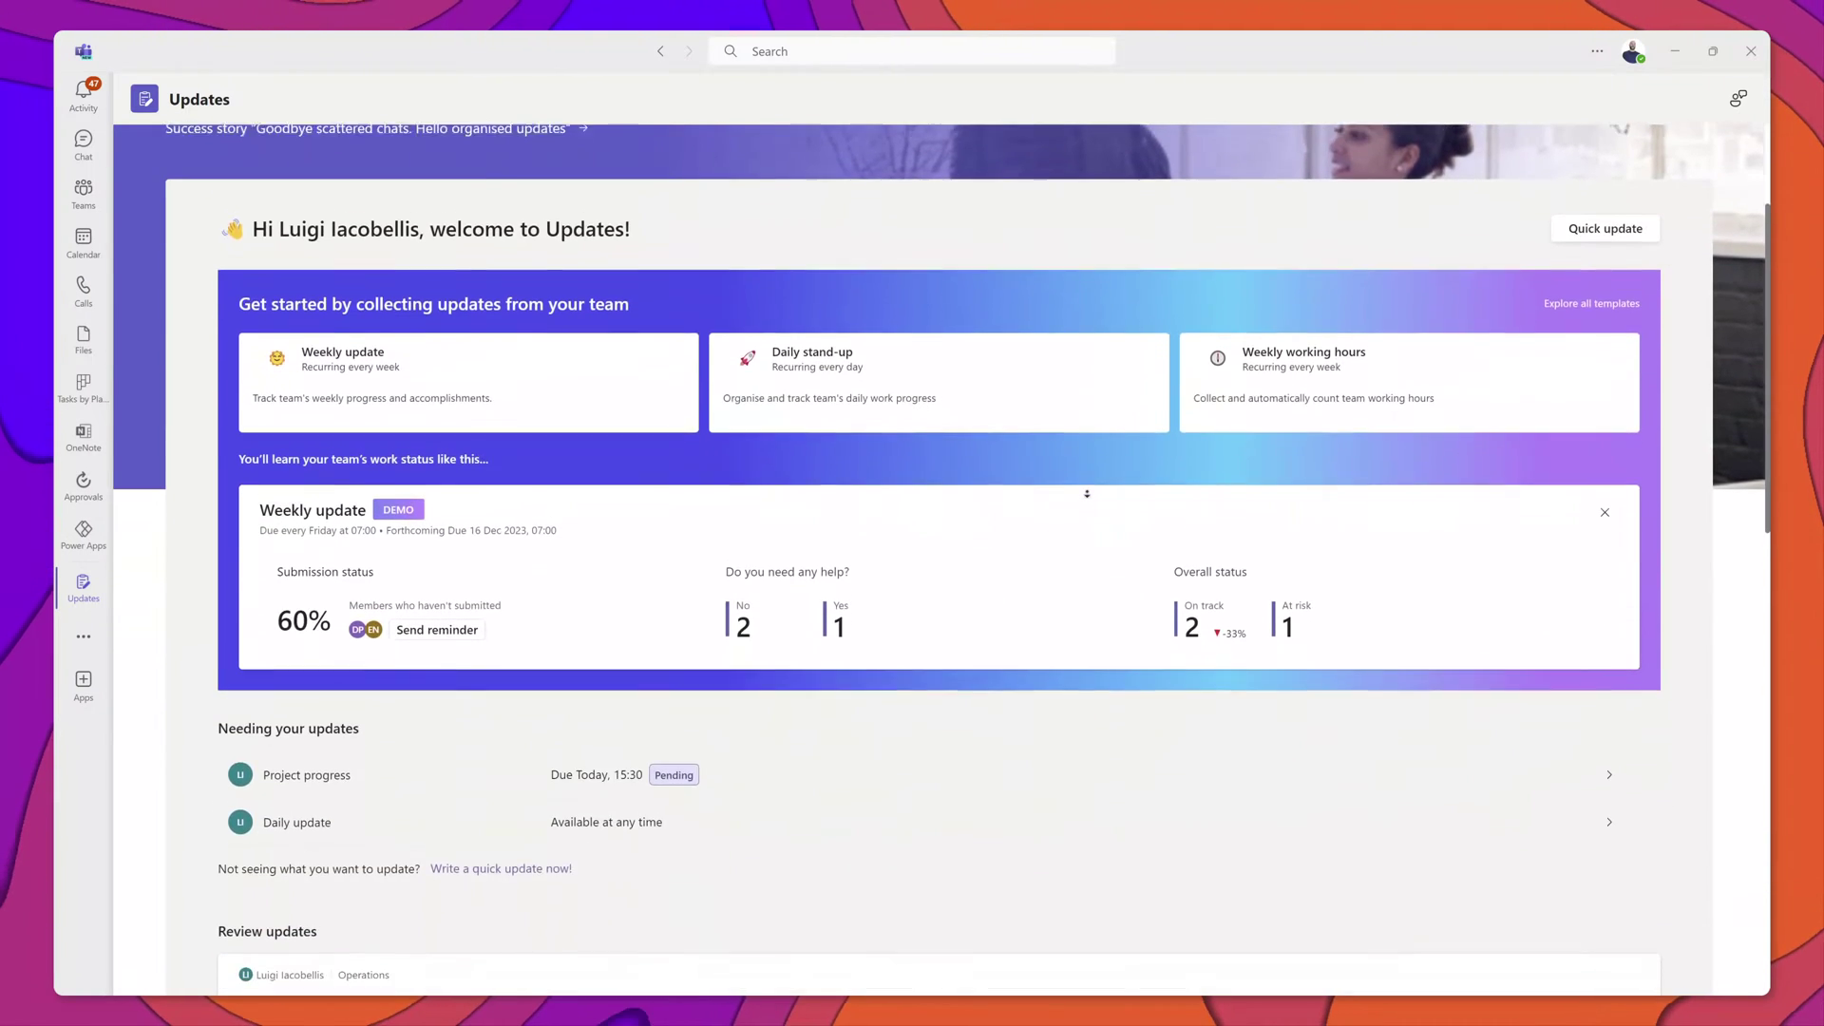
pyautogui.scroll(-3, 1087, 493)
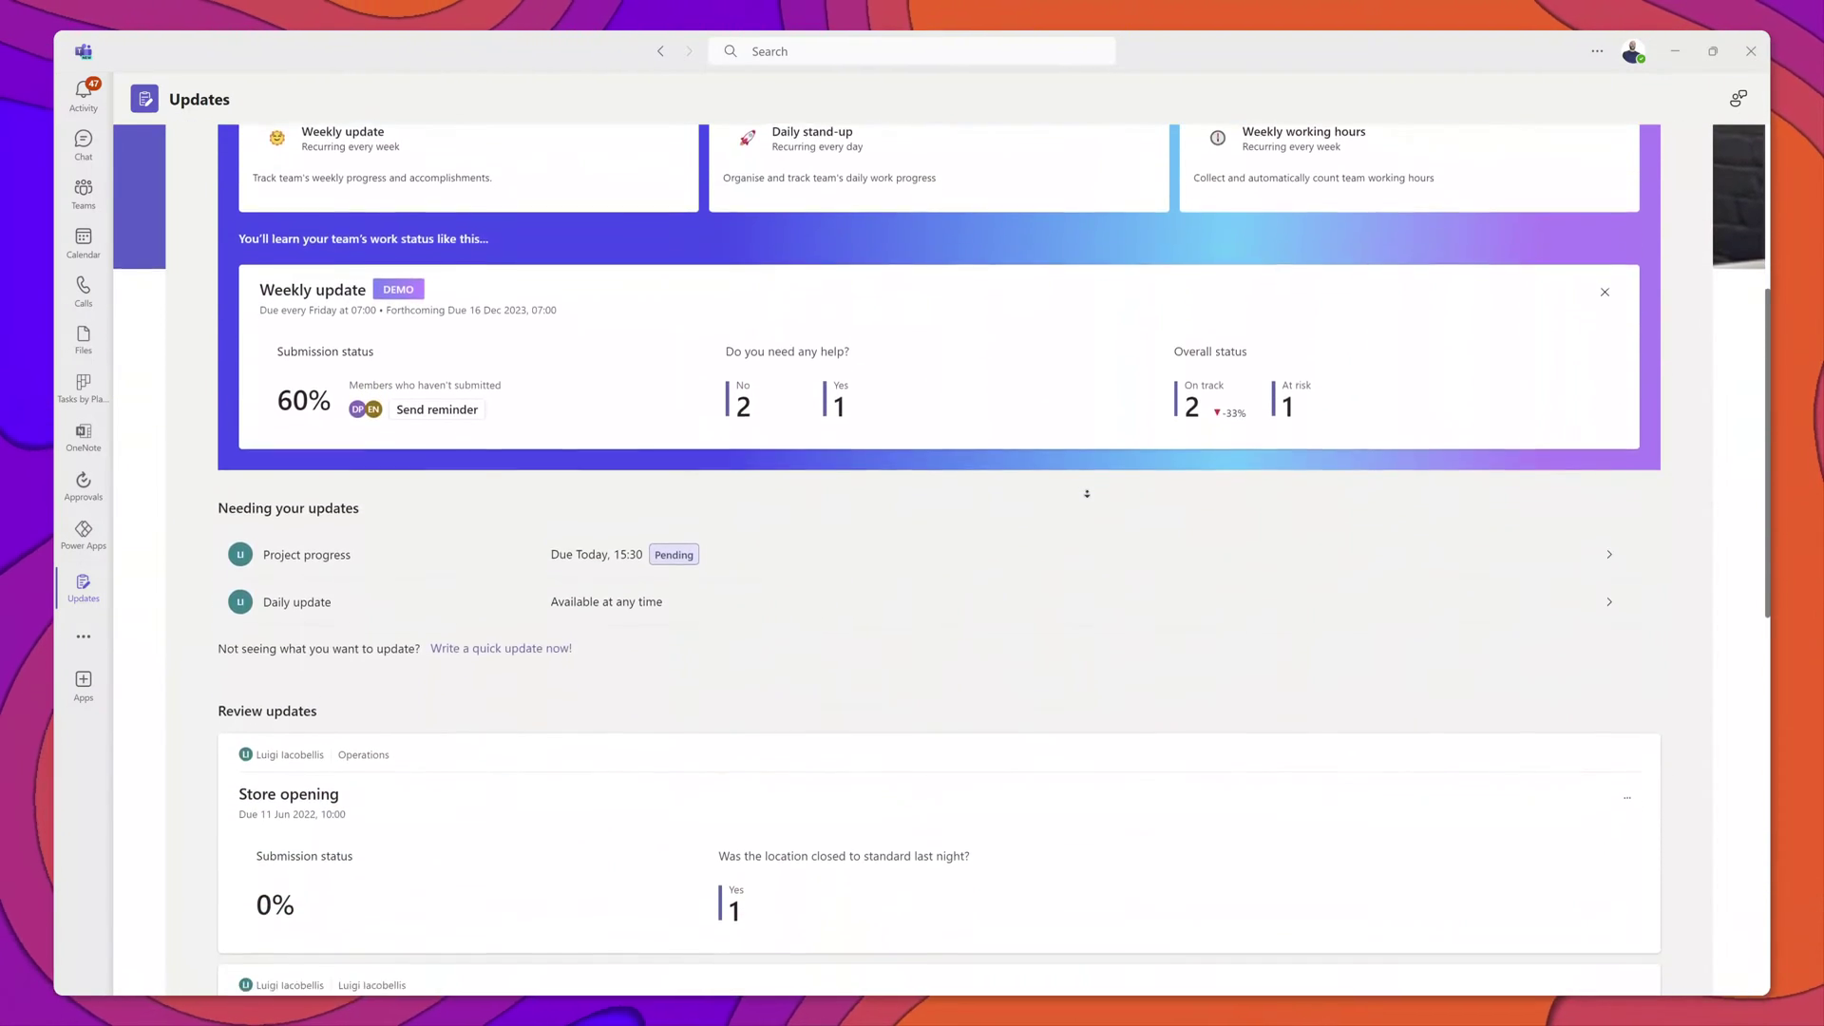
pyautogui.scroll(-3, 1087, 493)
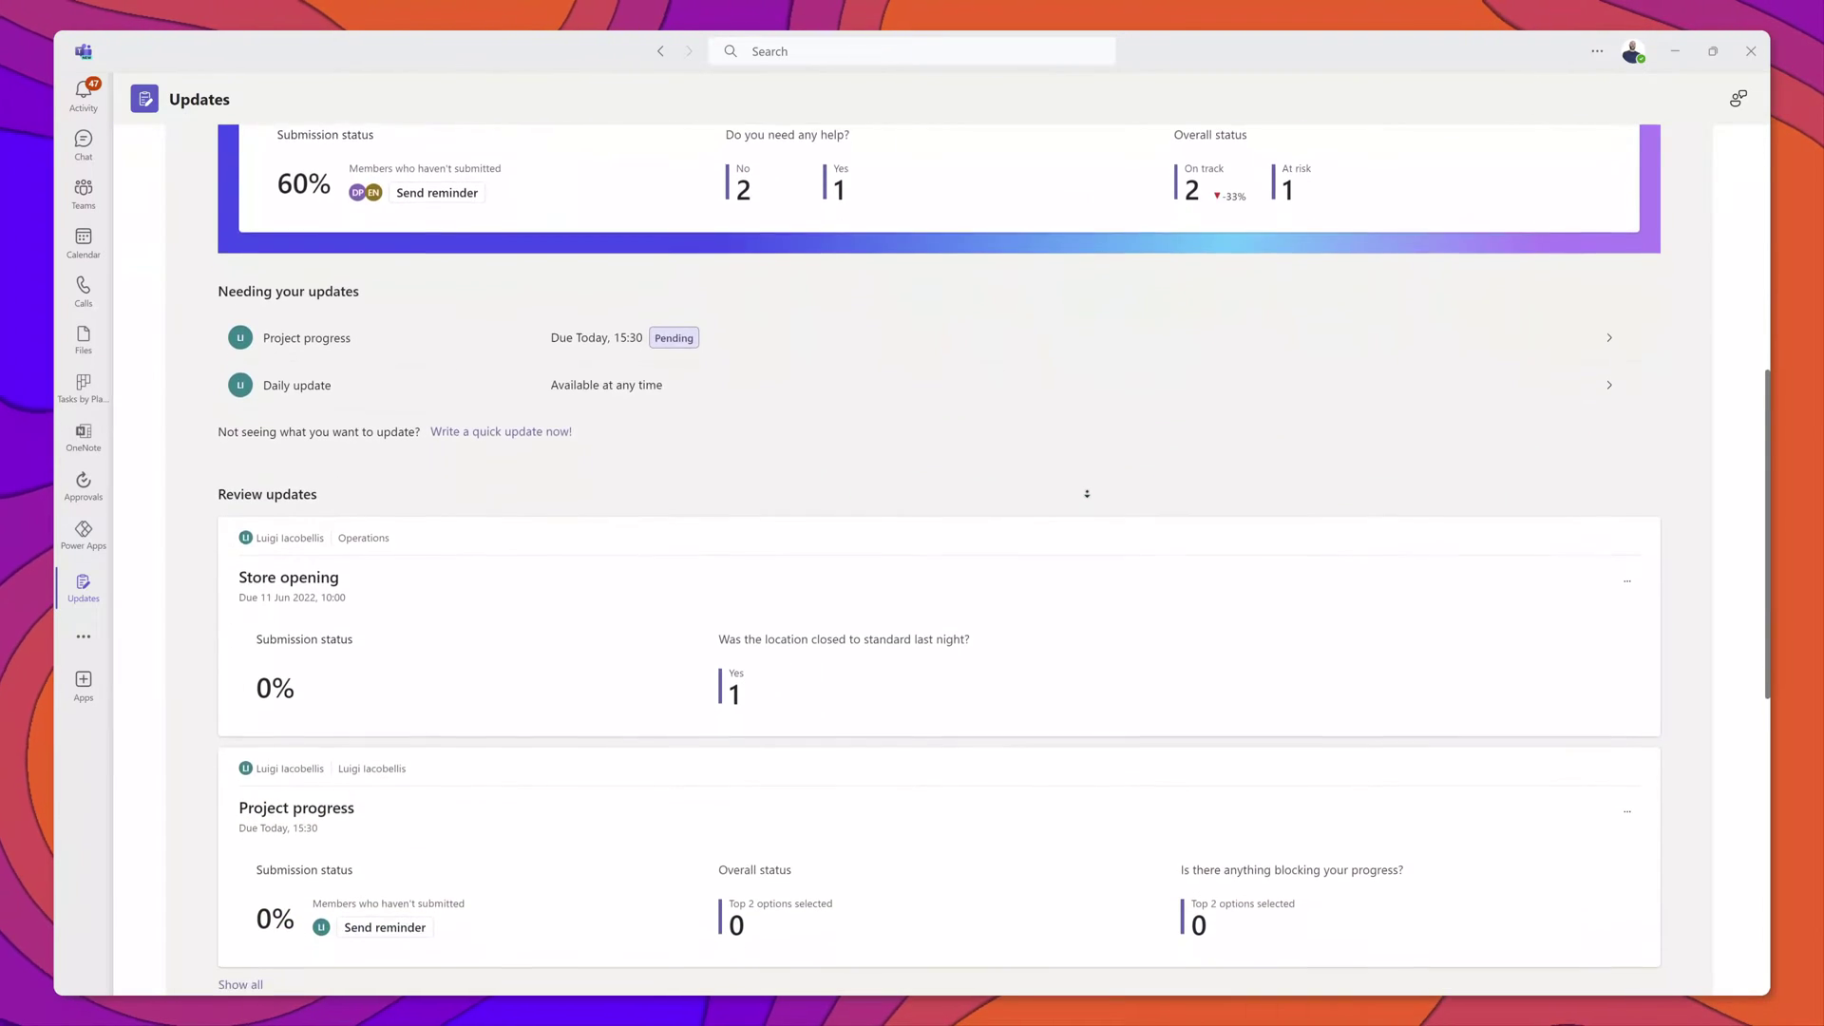
pyautogui.scroll(-3, 1087, 493)
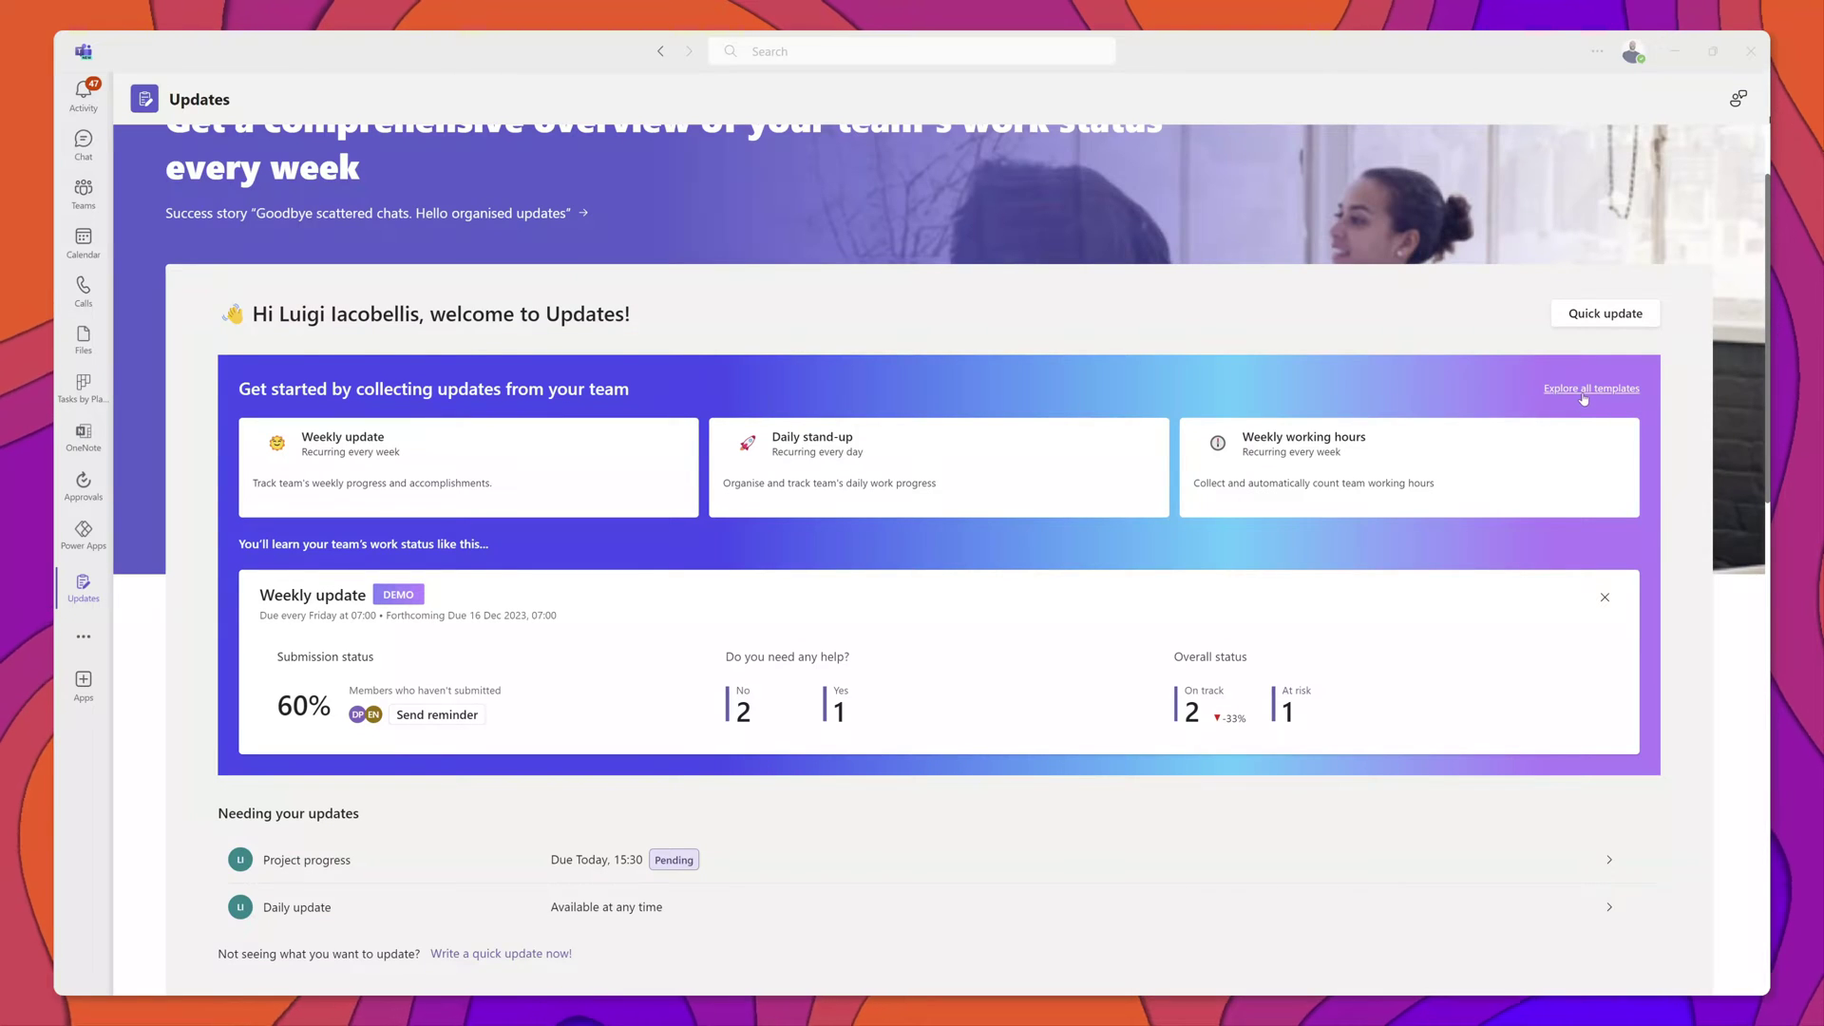
# Preview the Weekly update template's sample results from the all-templates gallery, then return to the gallery.
pyautogui.click(1583, 390)
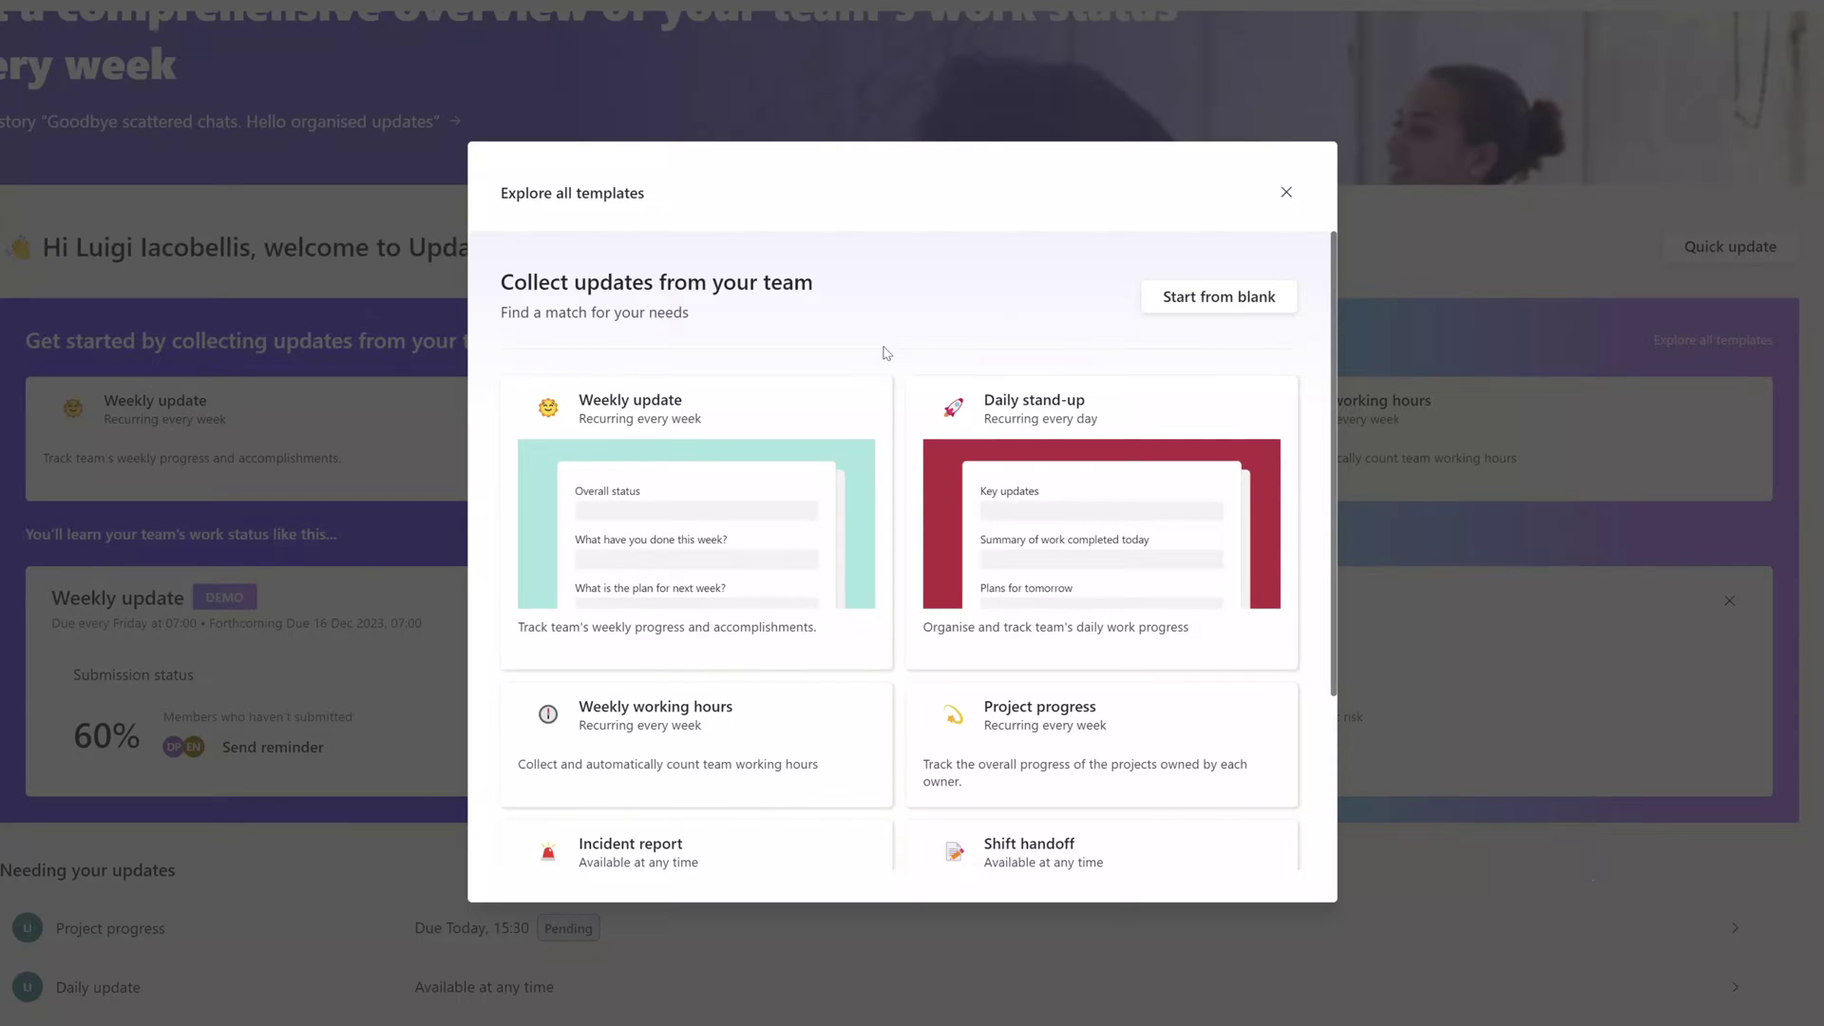
pyautogui.moveTo(734, 495)
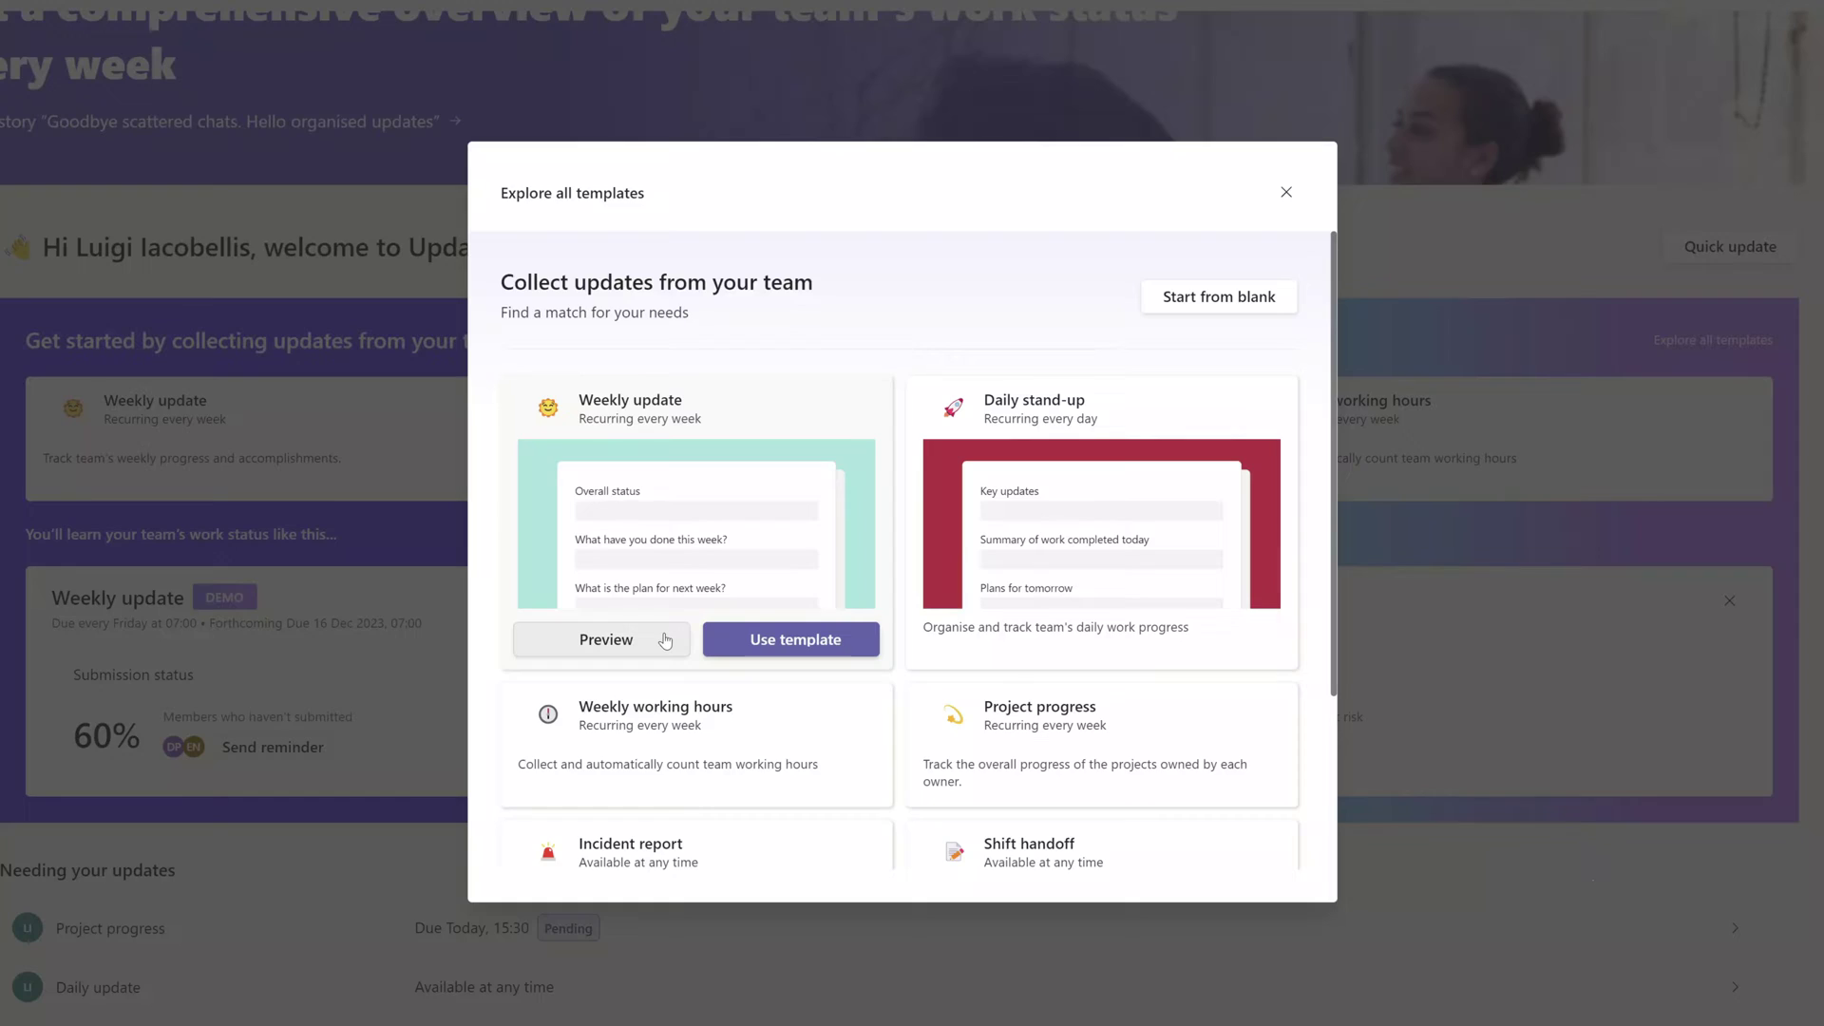
pyautogui.click(665, 640)
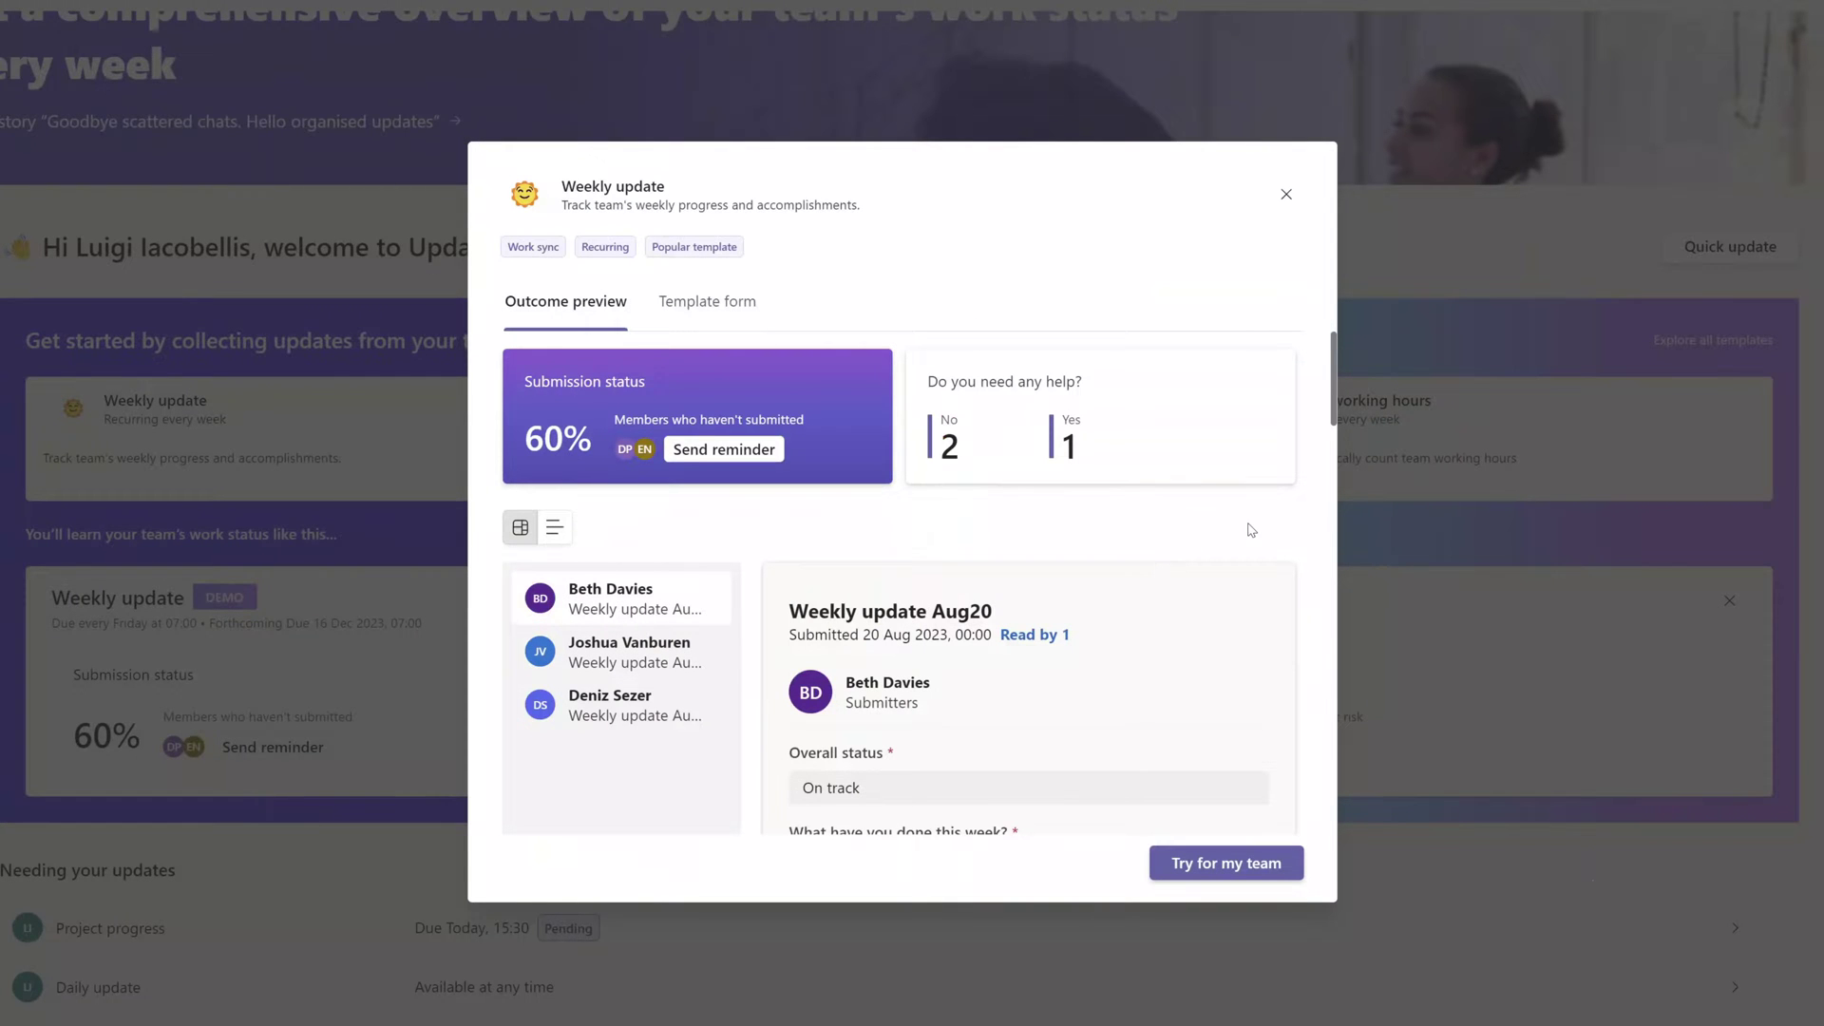
pyautogui.scroll(-3, 1251, 529)
pyautogui.scroll(-6, 1276, 516)
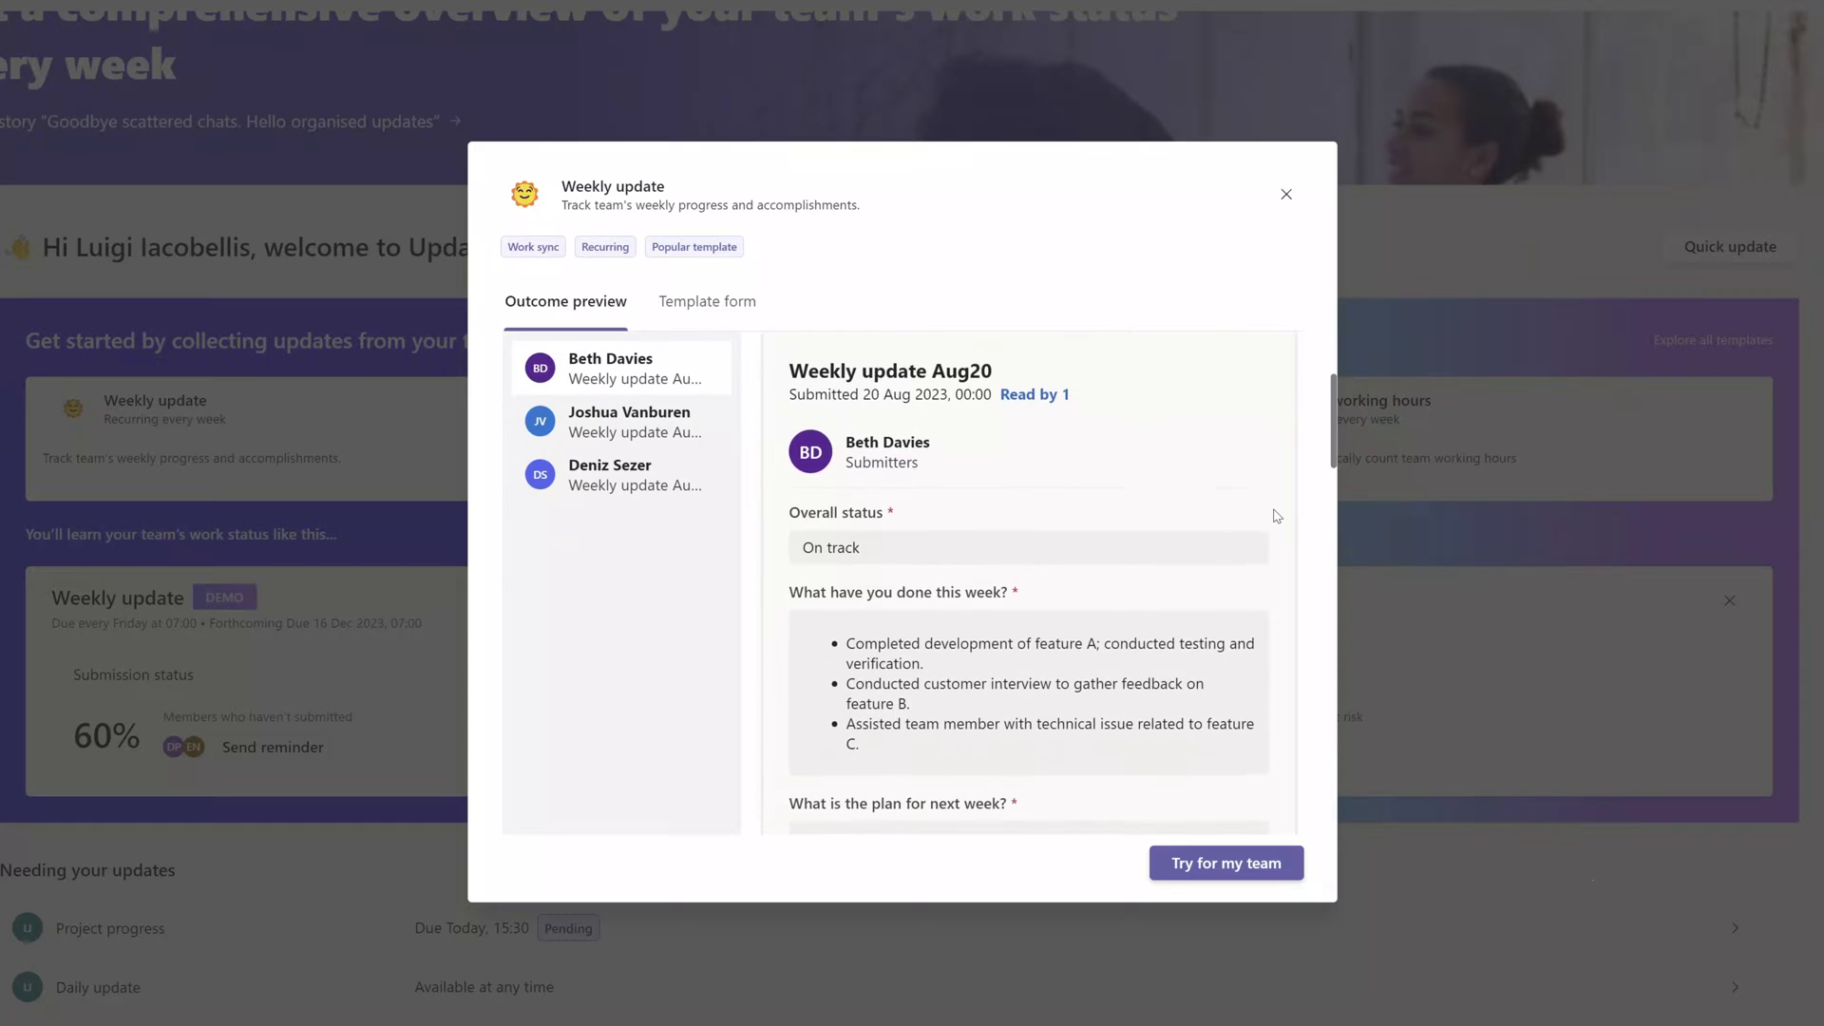
pyautogui.scroll(-7, 1277, 516)
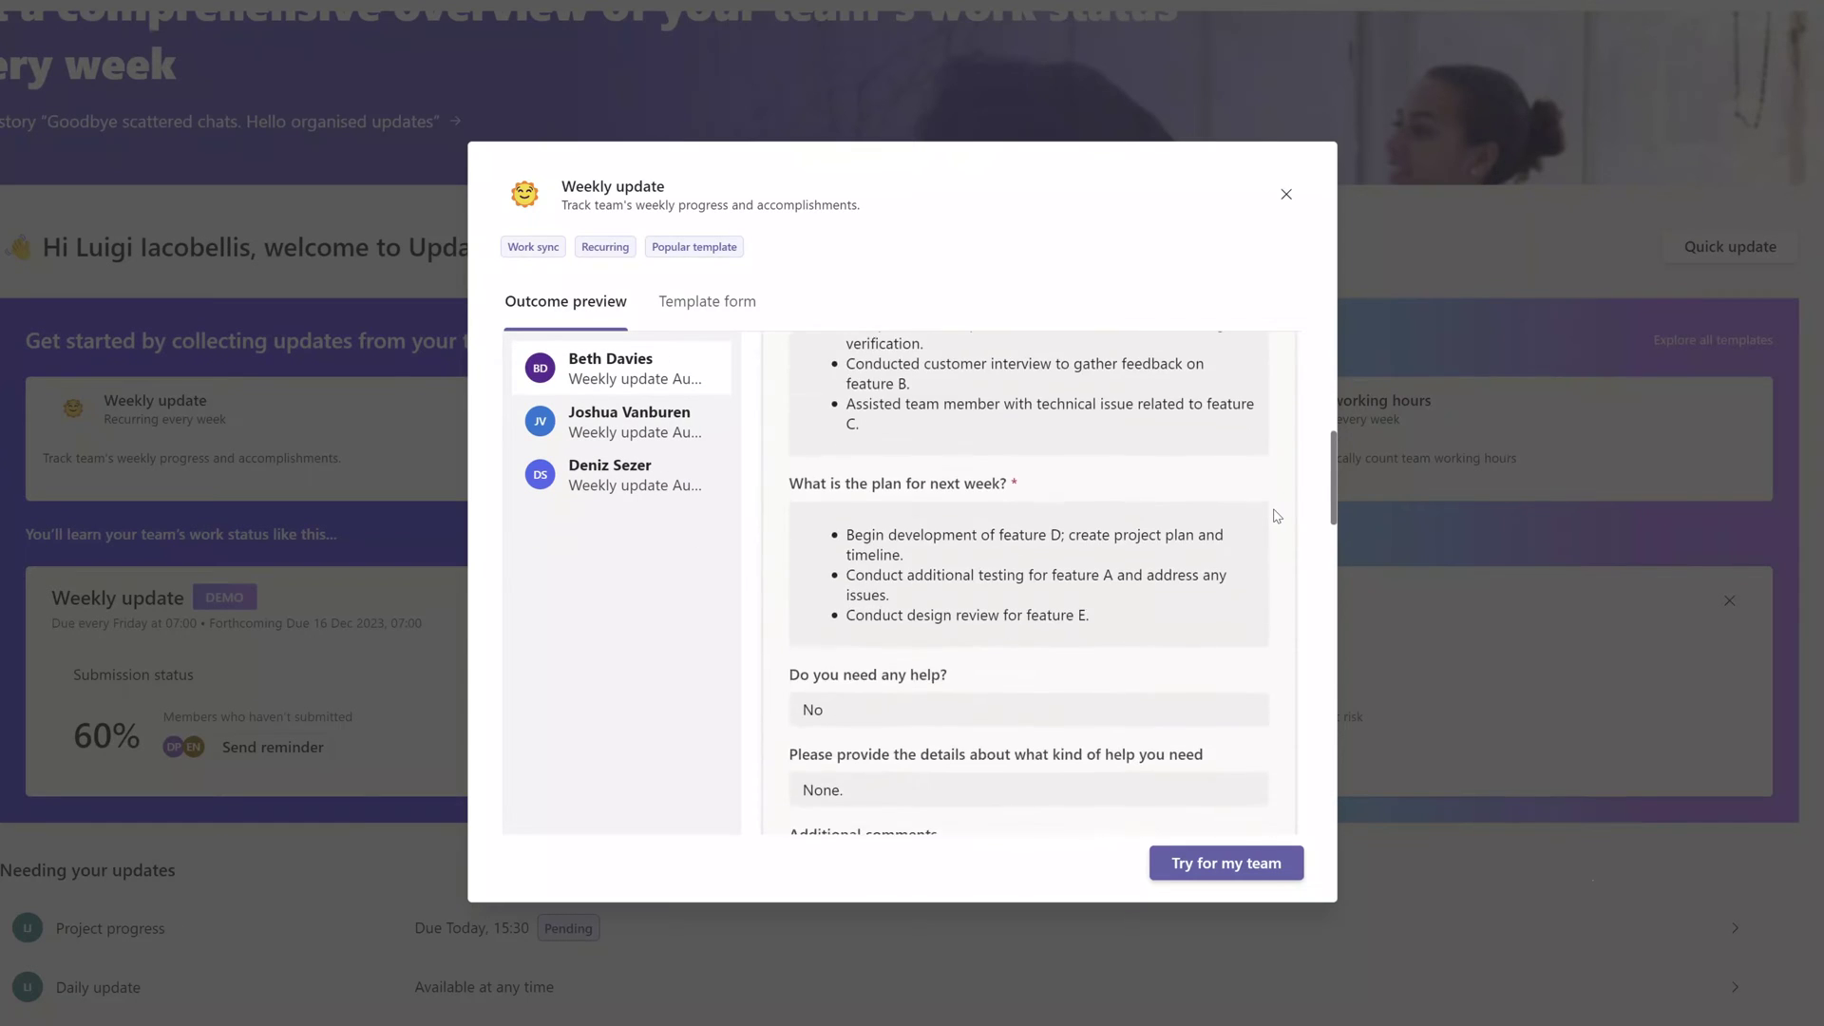
pyautogui.scroll(-4, 1277, 516)
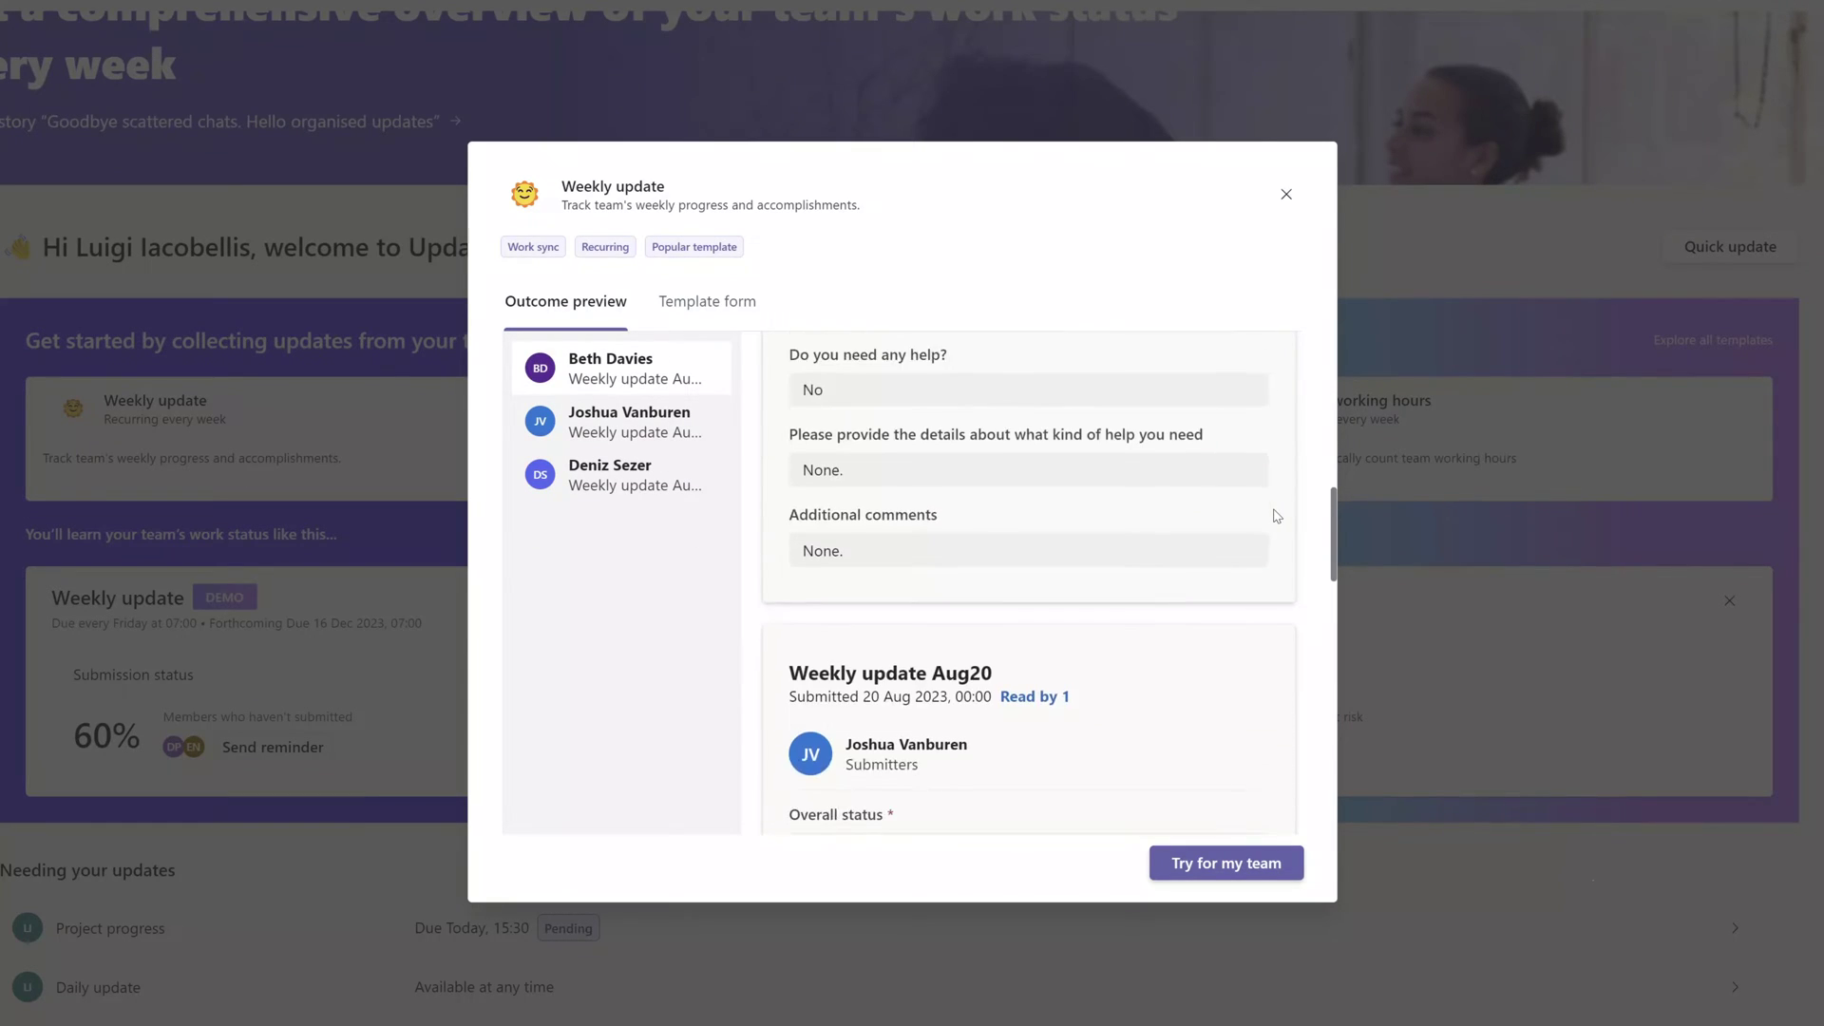
pyautogui.press('Escape')
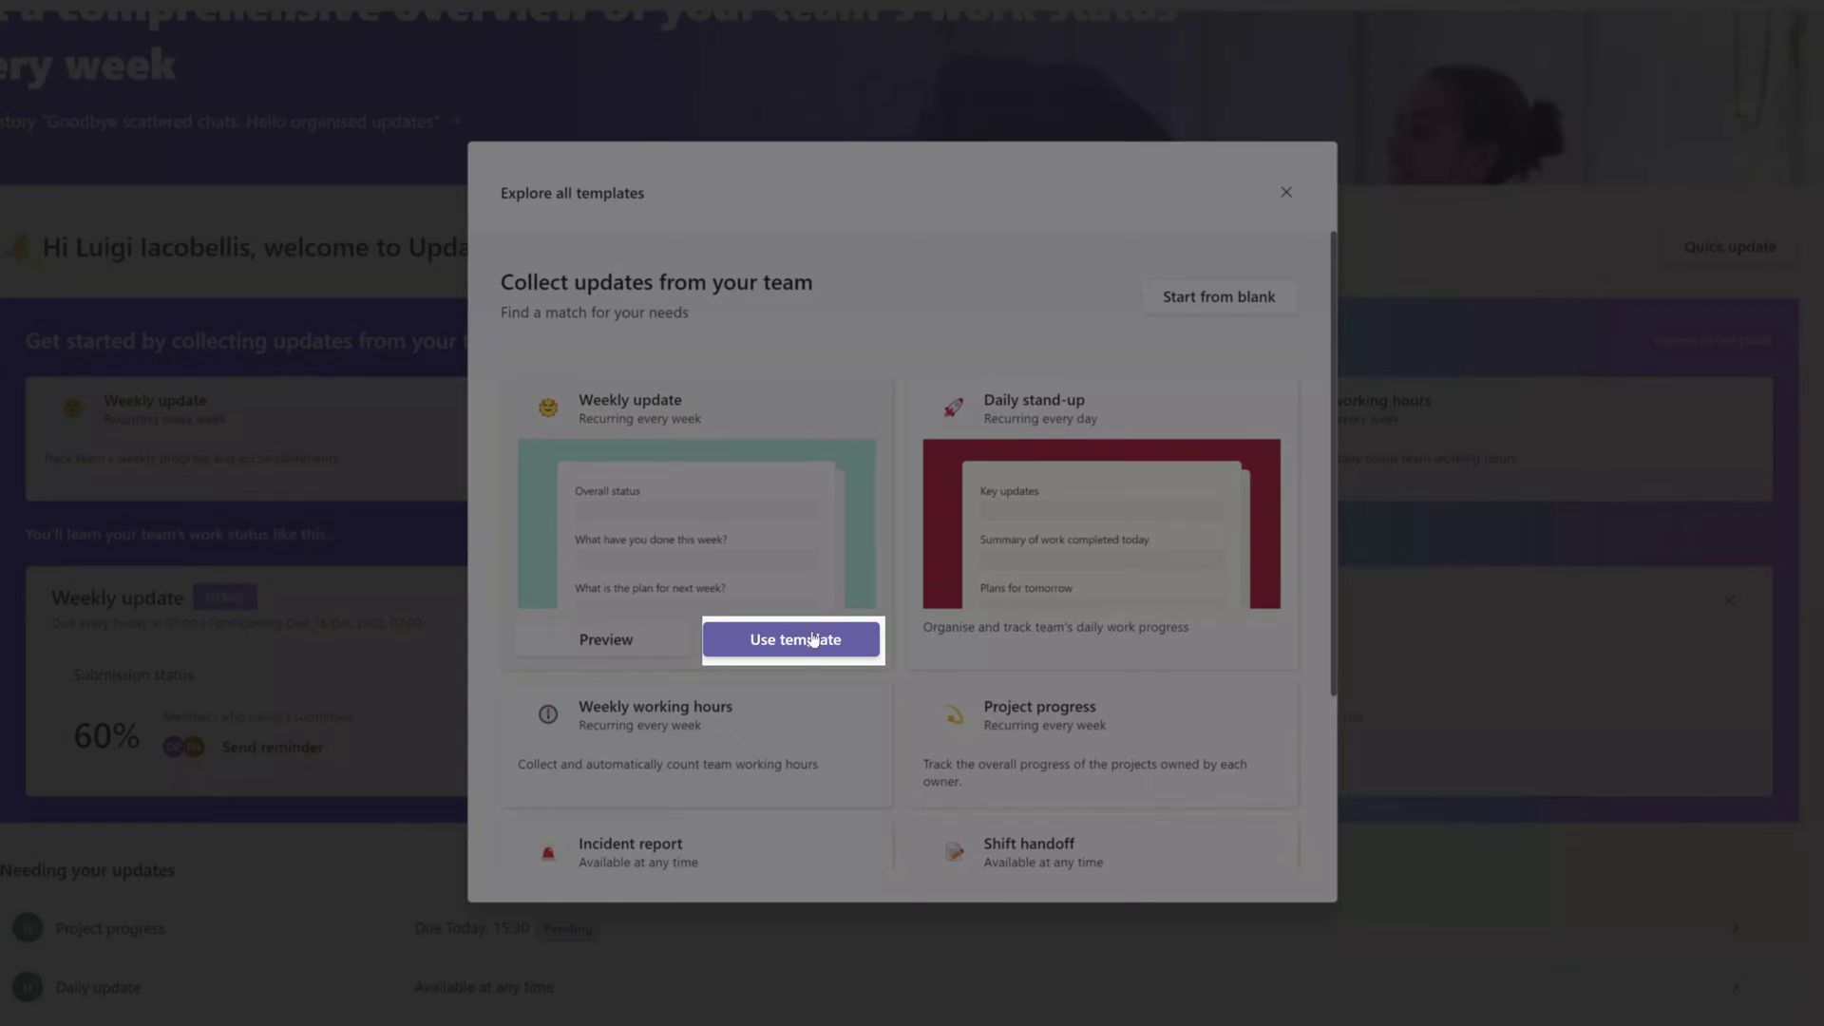
# Start a new request from the Weekly update template.
pyautogui.click(812, 638)
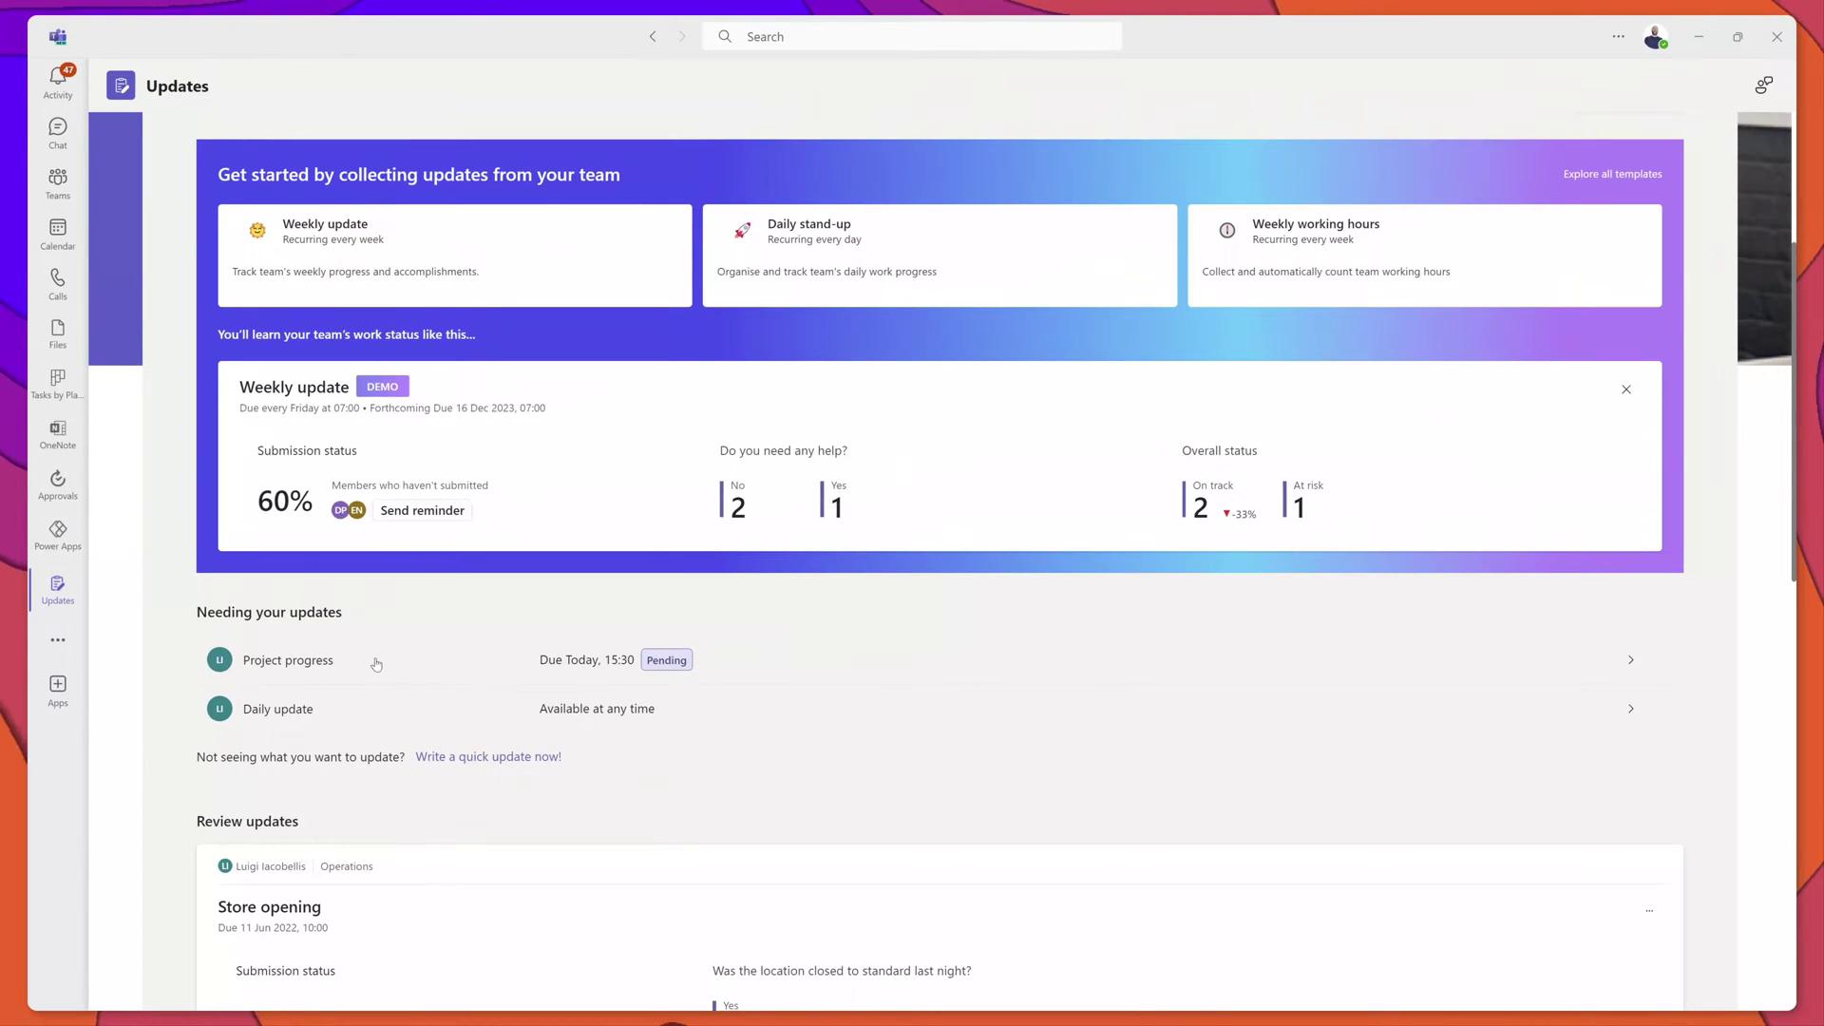
# Check the pending Project progress update, then open the Daily update results from all review cards.
pyautogui.click(333, 663)
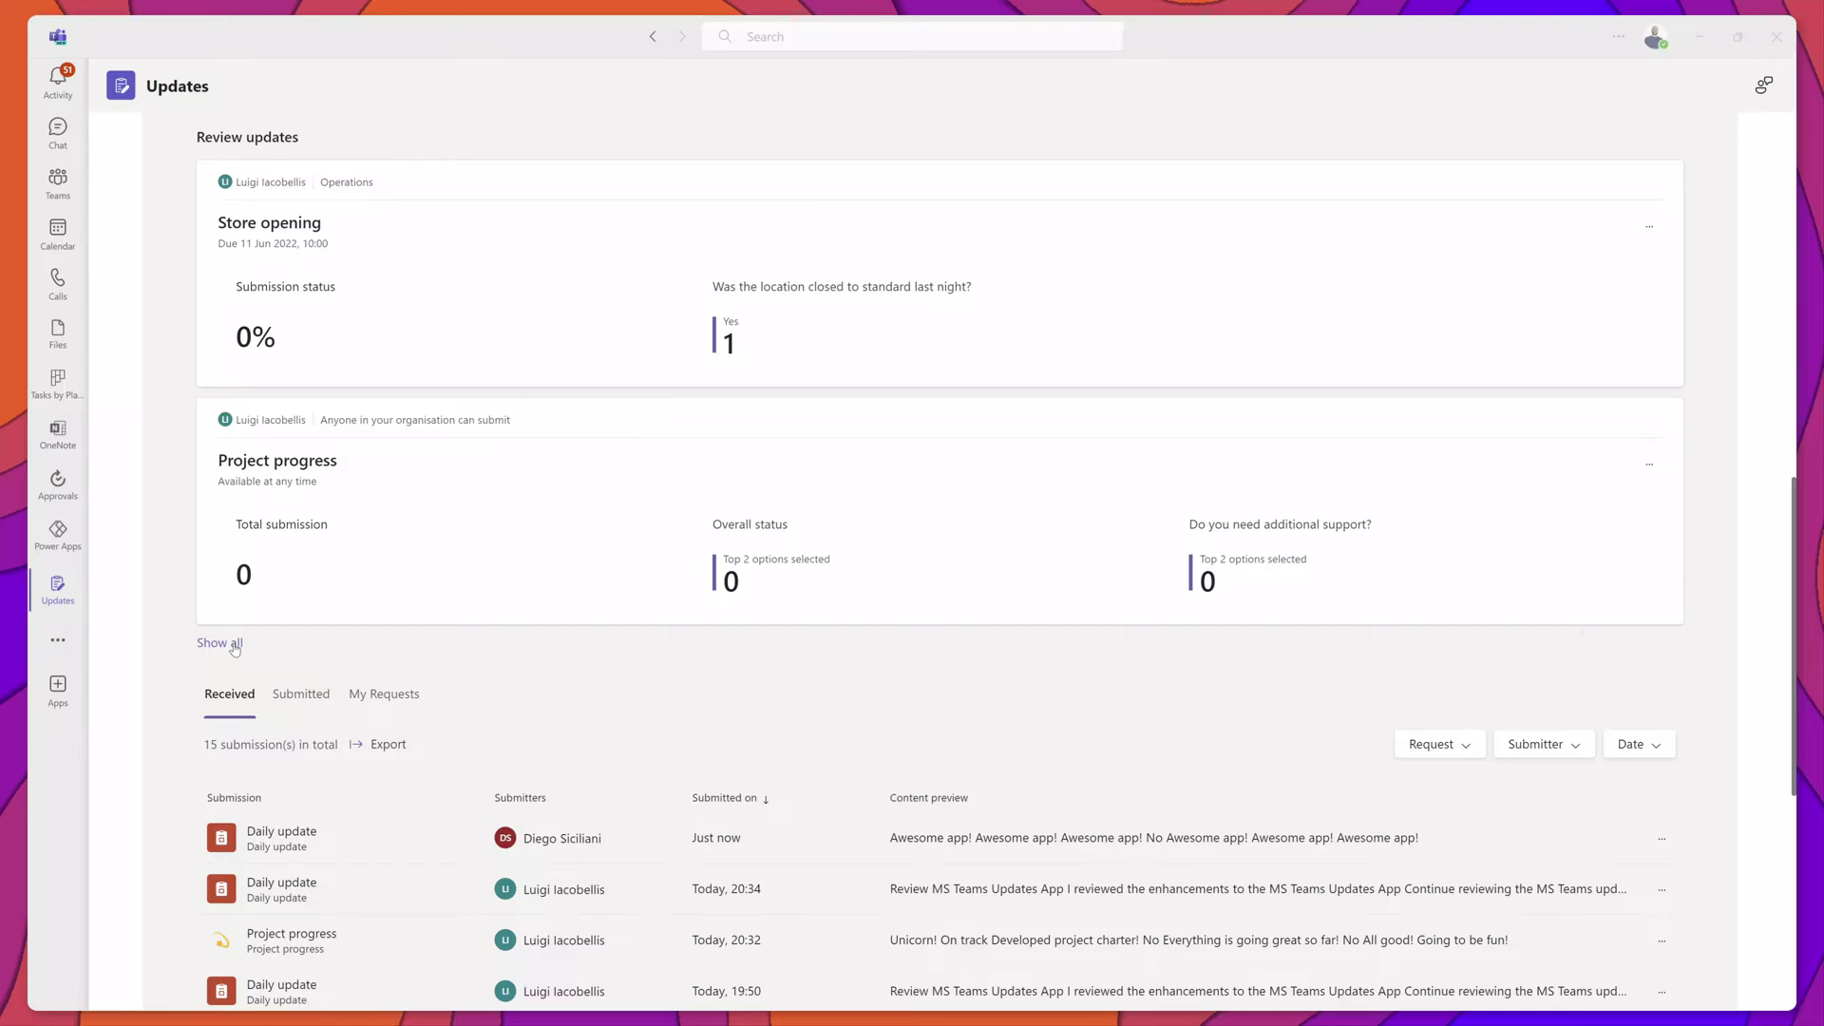
pyautogui.click(233, 643)
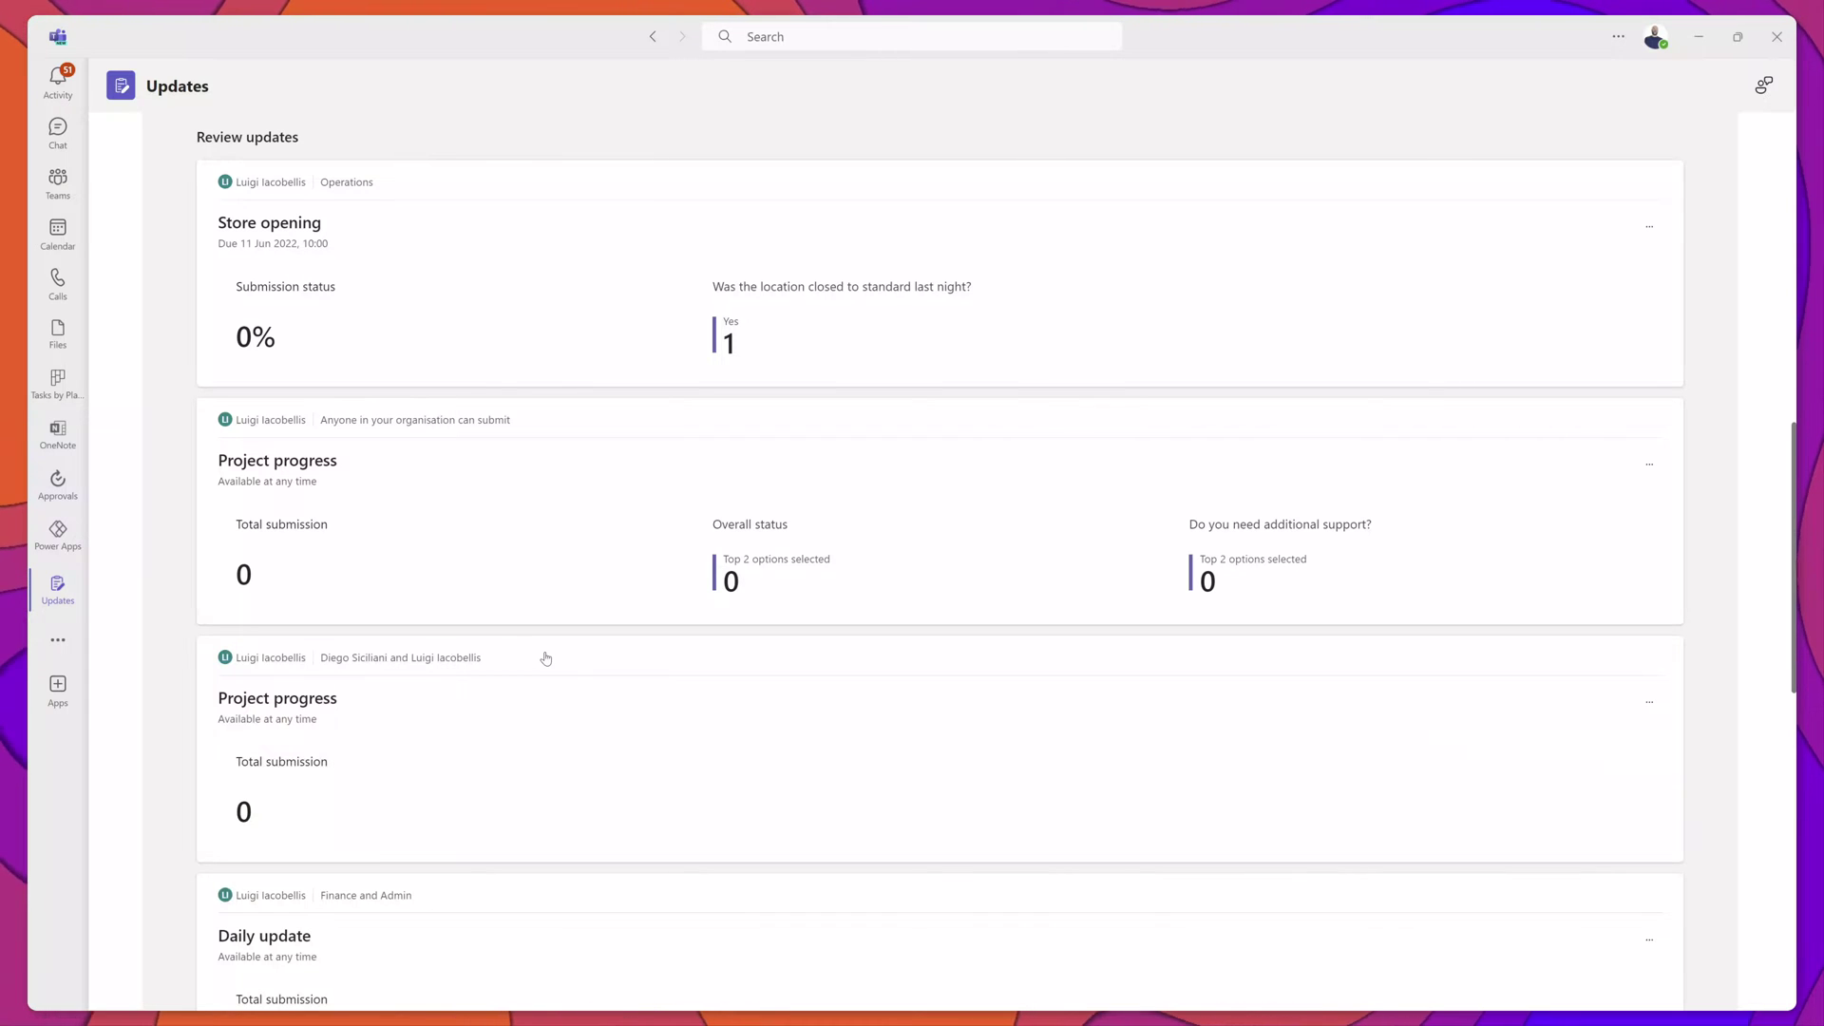
pyautogui.scroll(-3, 546, 657)
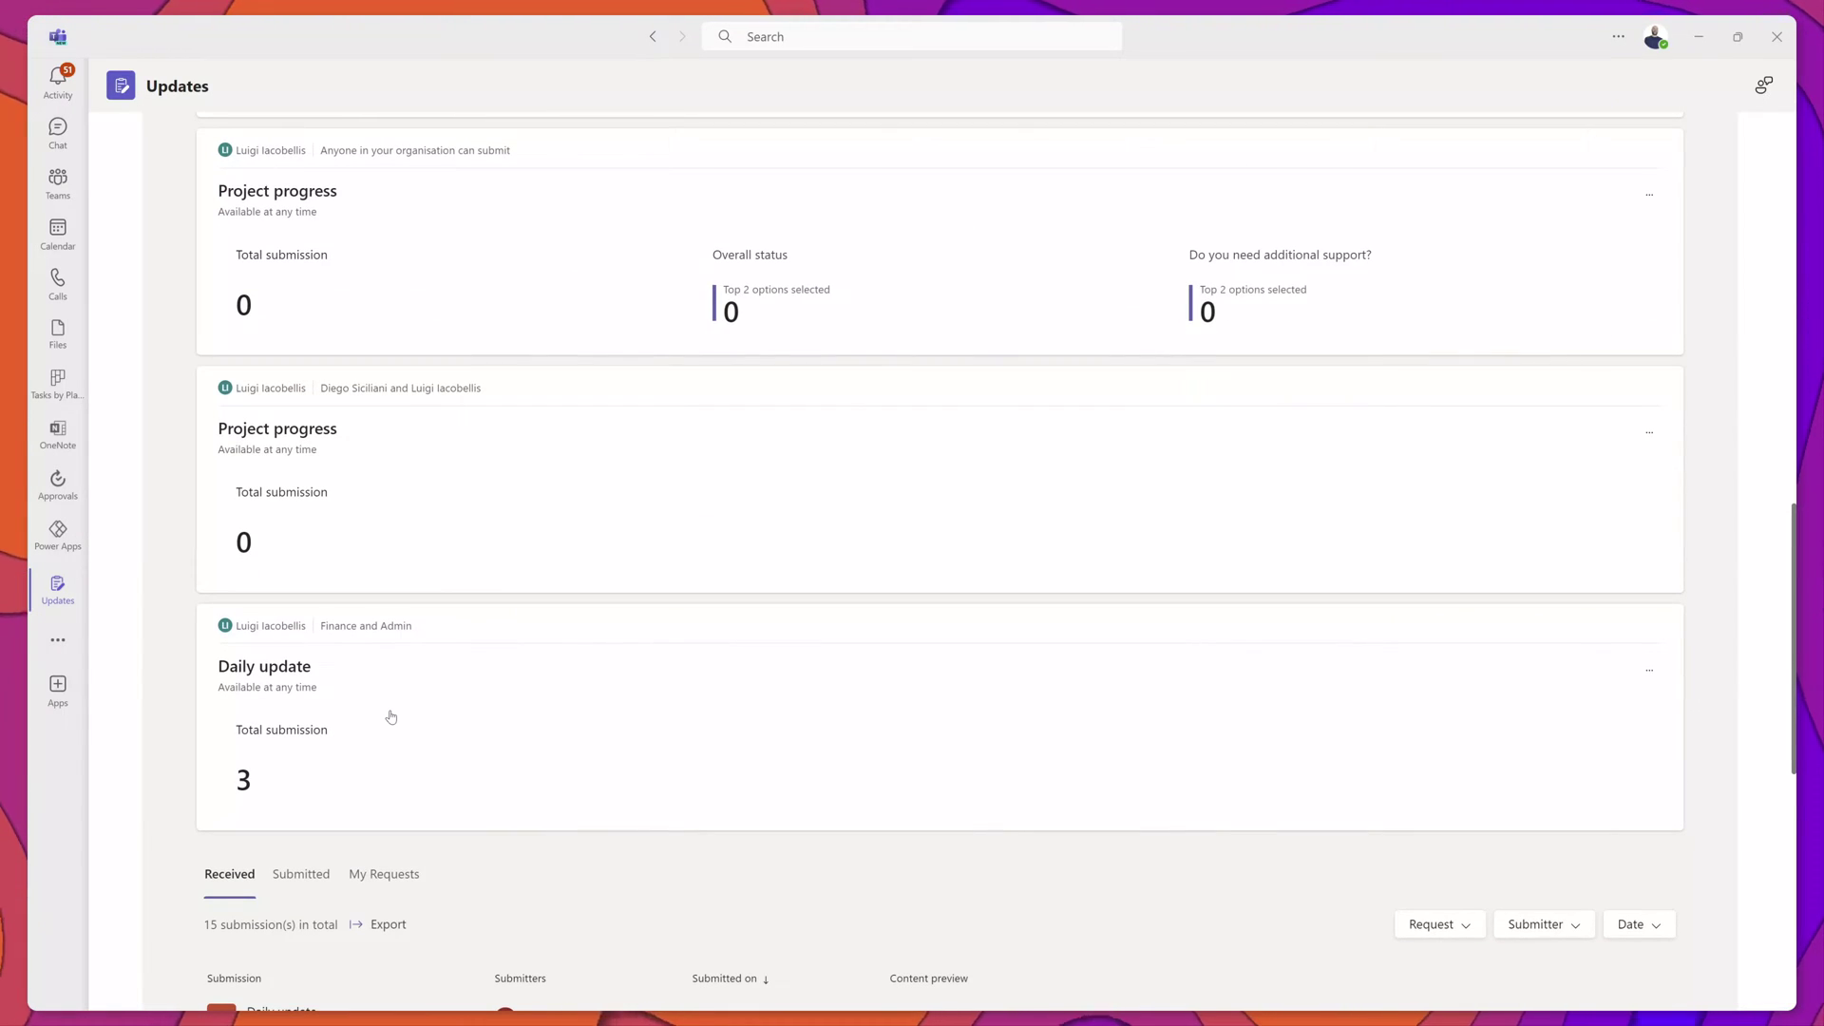
pyautogui.click(399, 707)
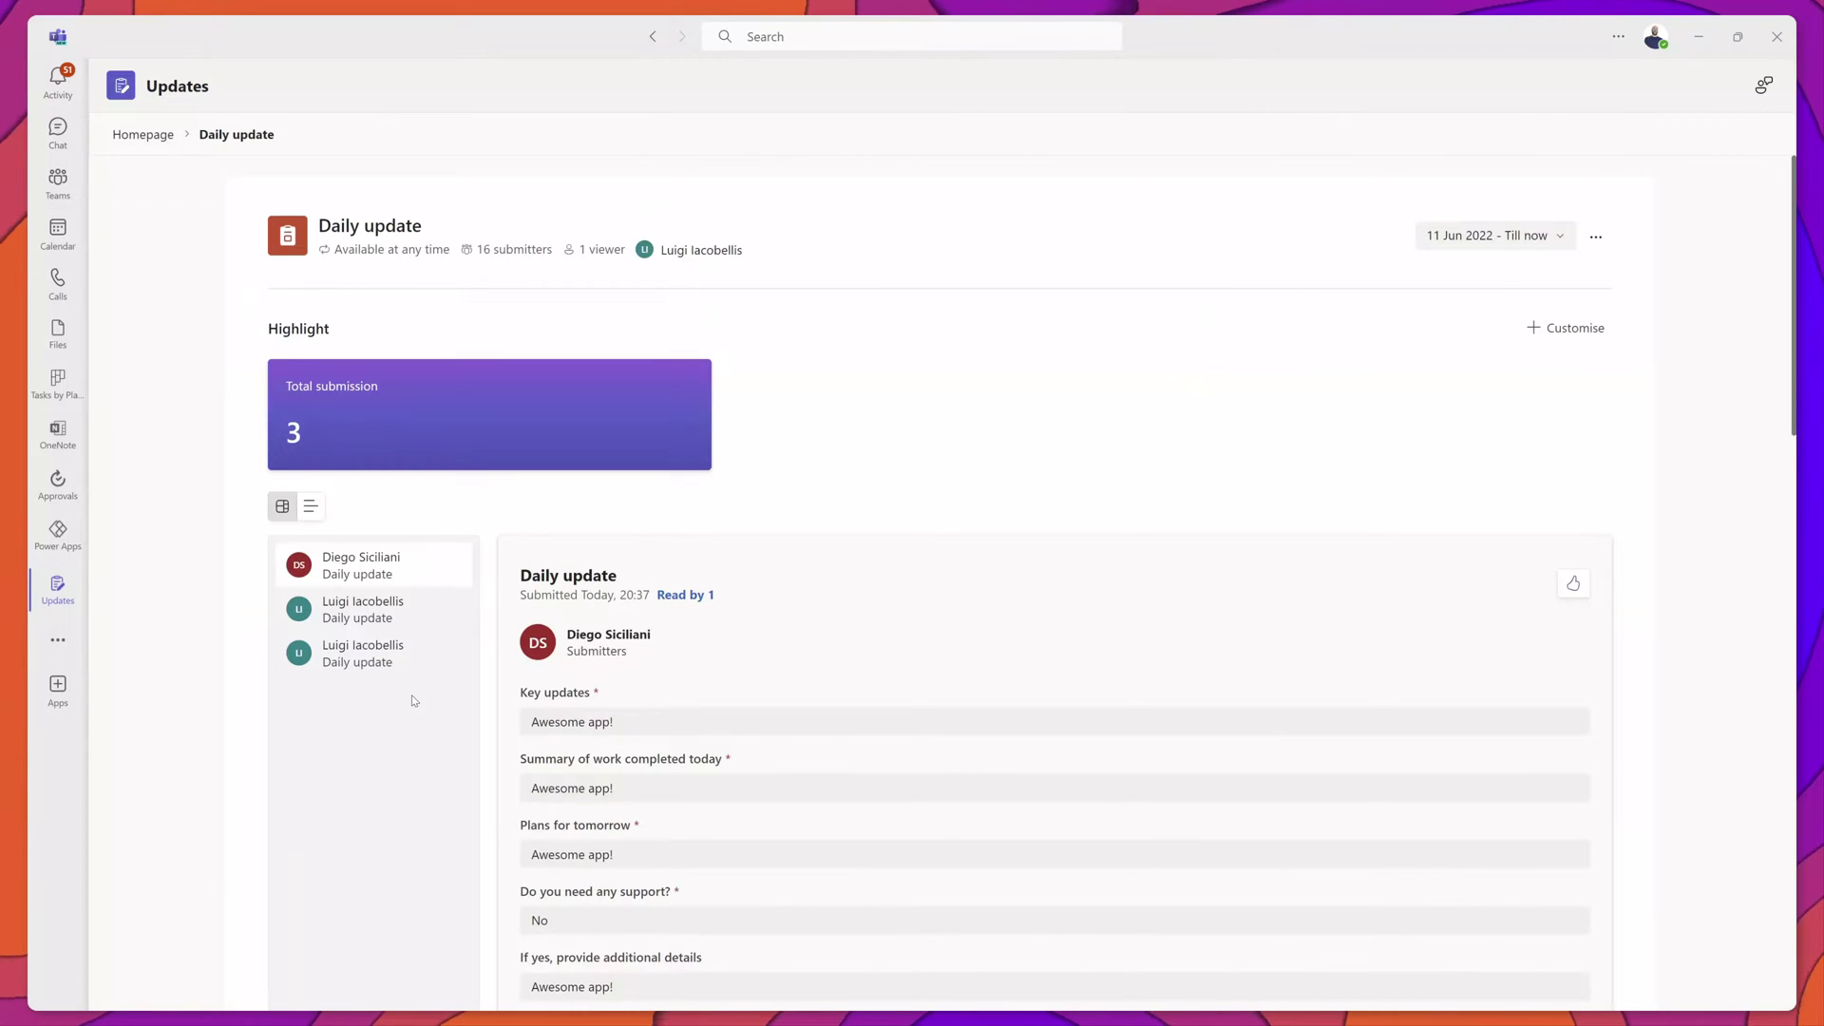
pyautogui.scroll(-3, 411, 700)
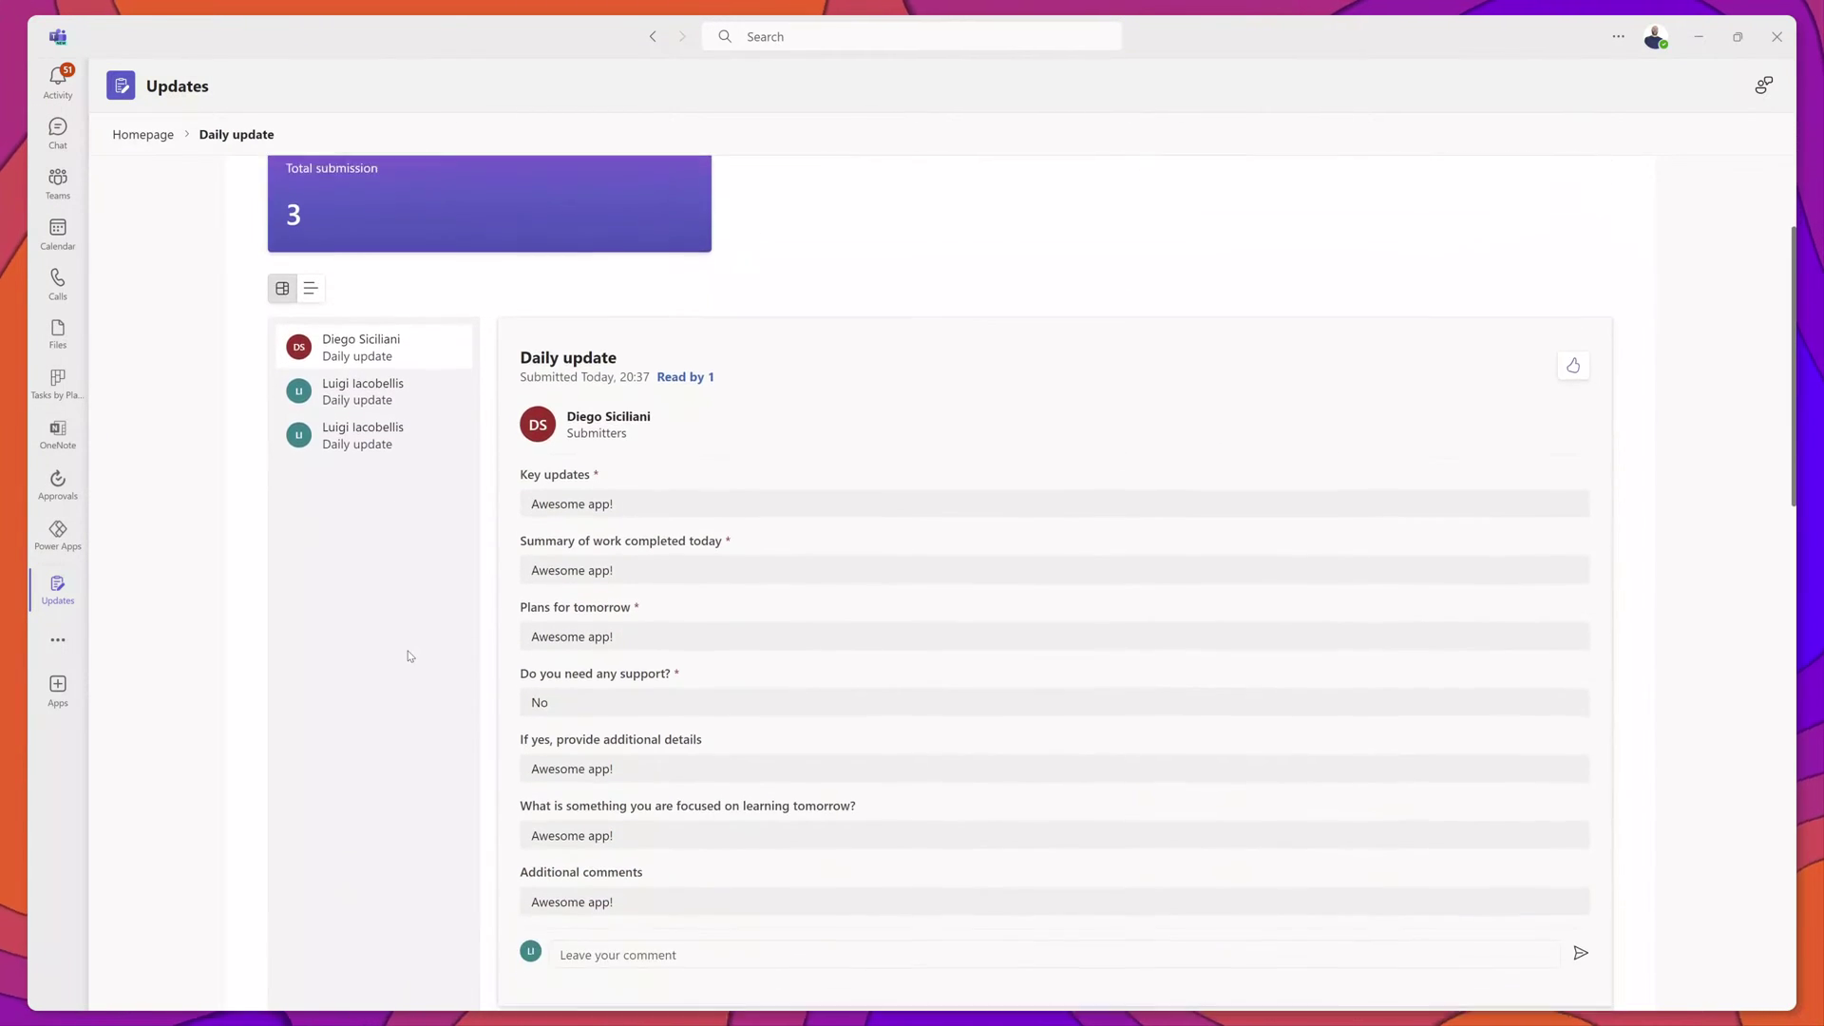
pyautogui.scroll(-5, 409, 655)
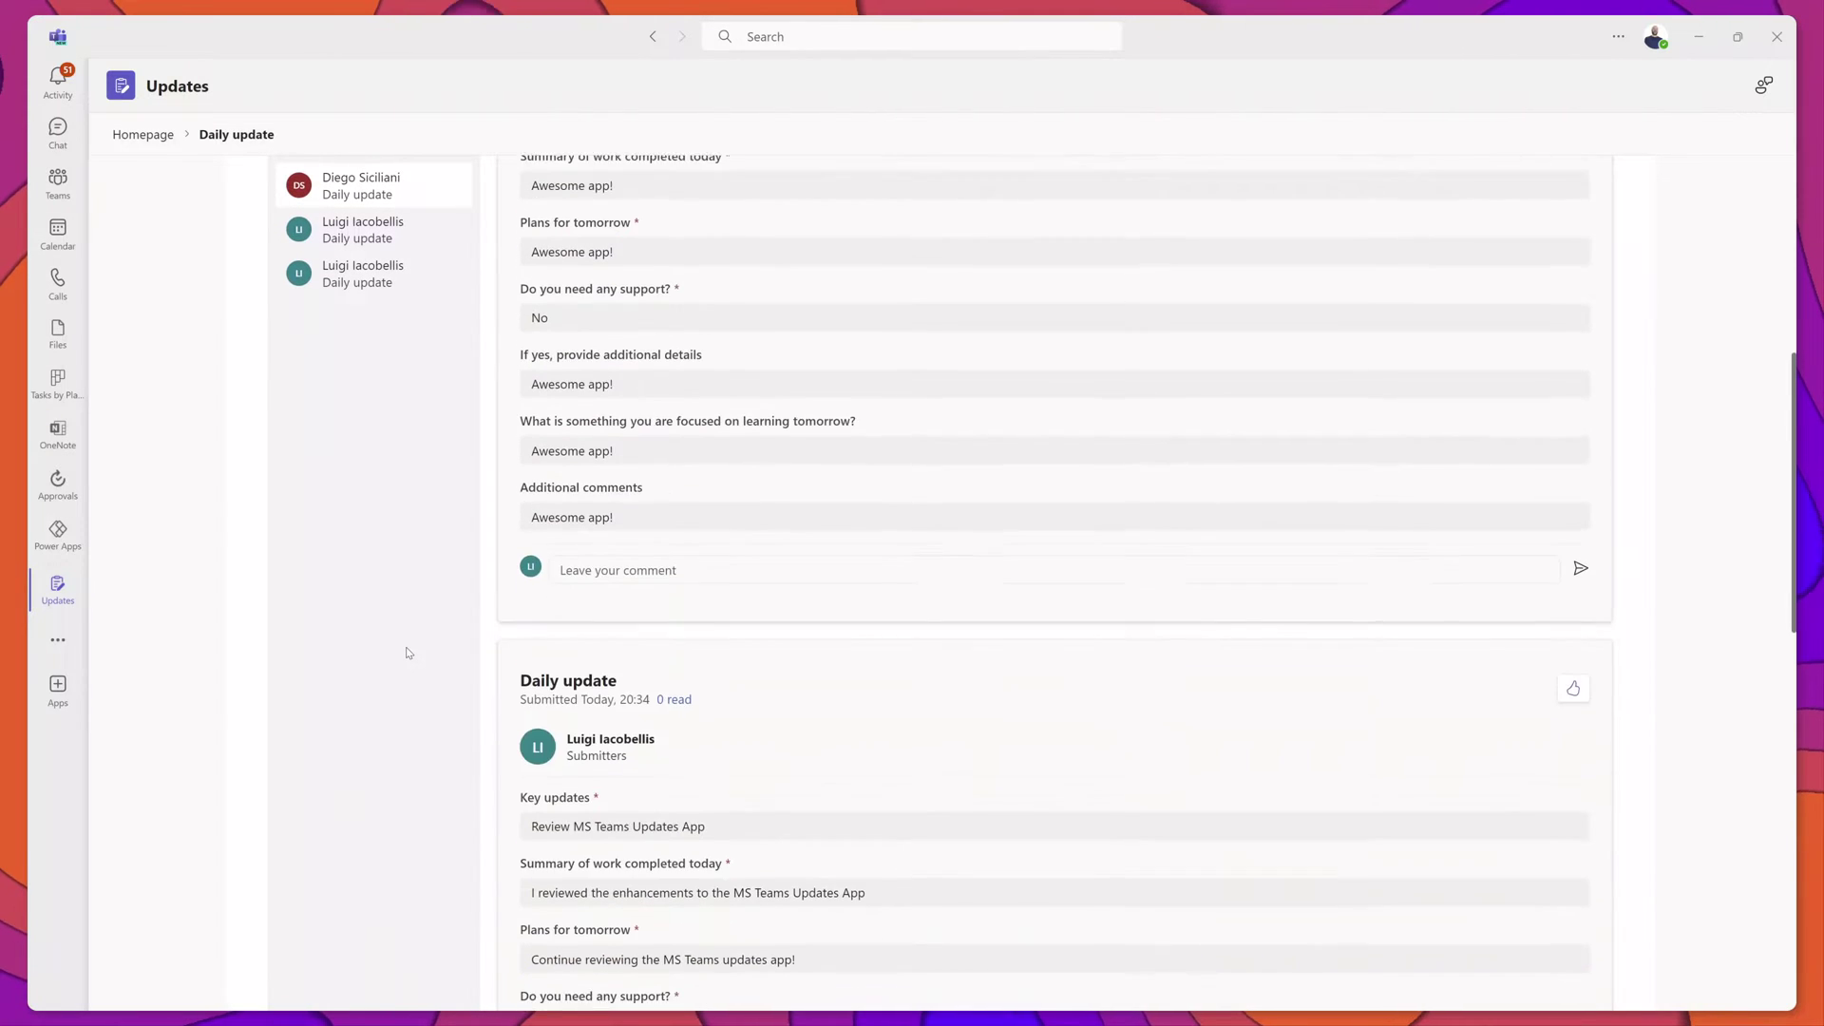
pyautogui.scroll(7, 409, 652)
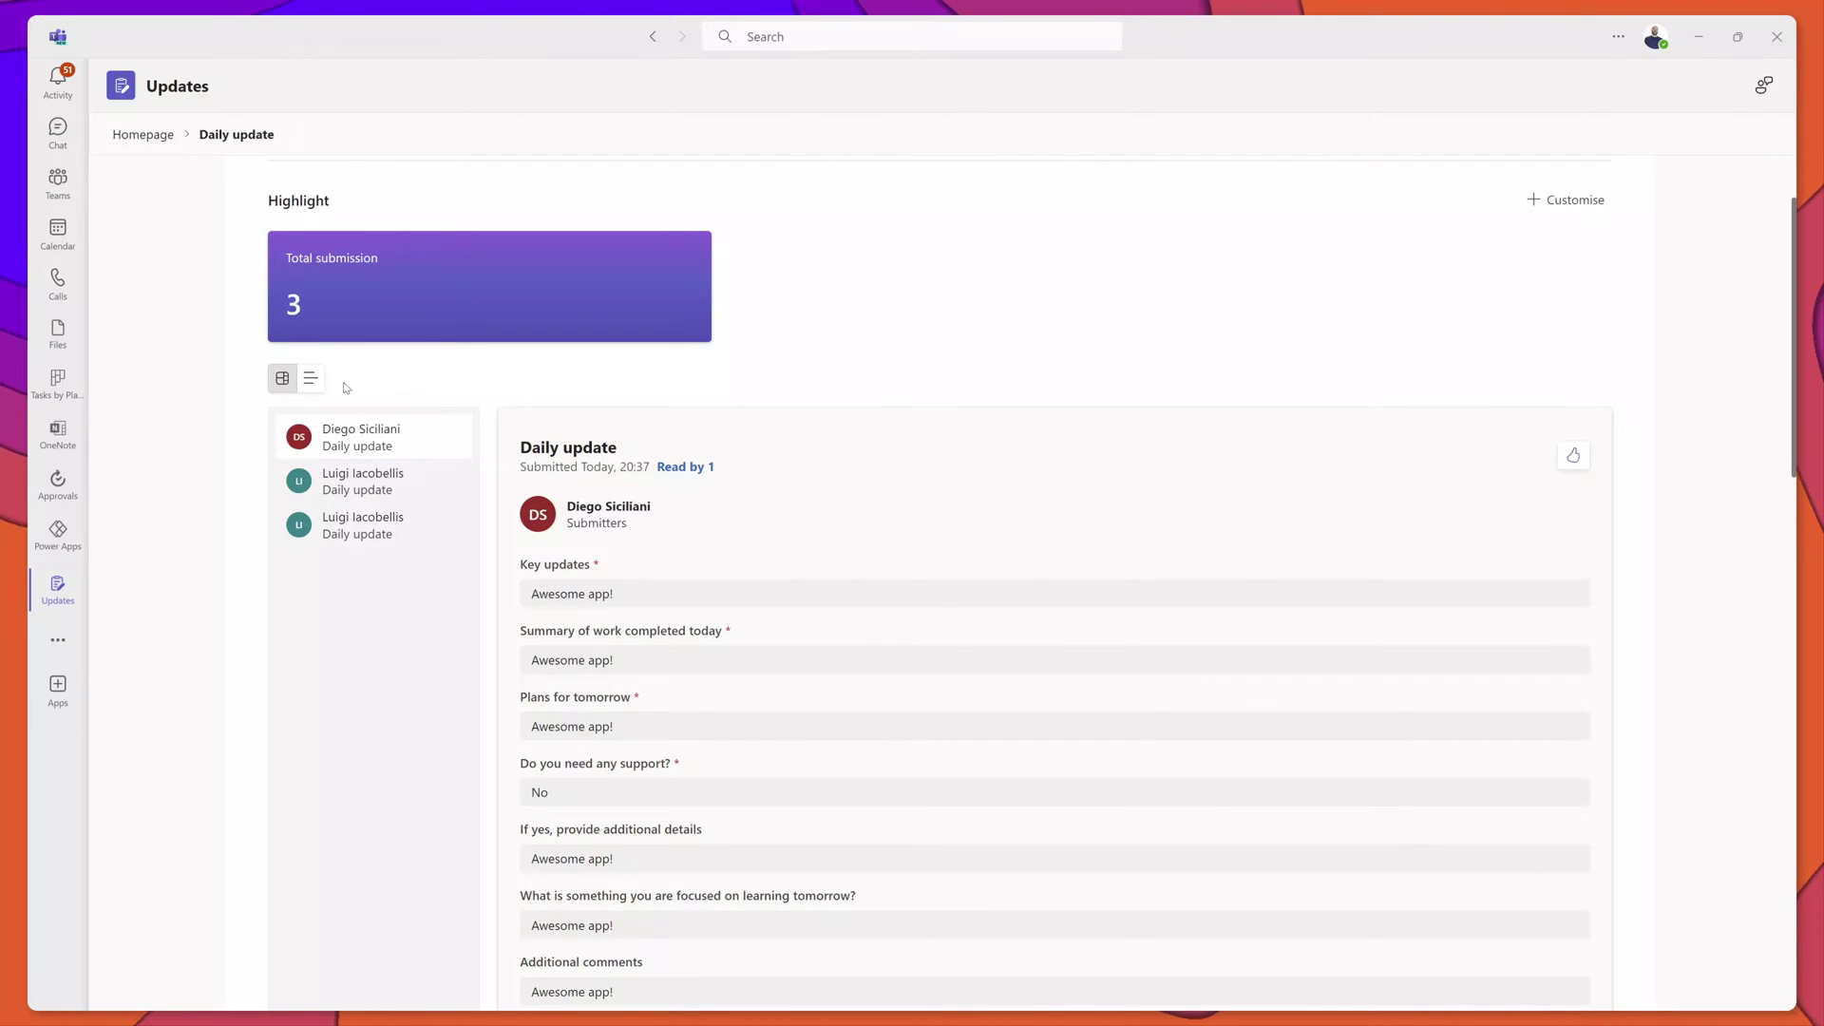
# View the Daily update answers grouped by question and scroll through them.
pyautogui.click(311, 380)
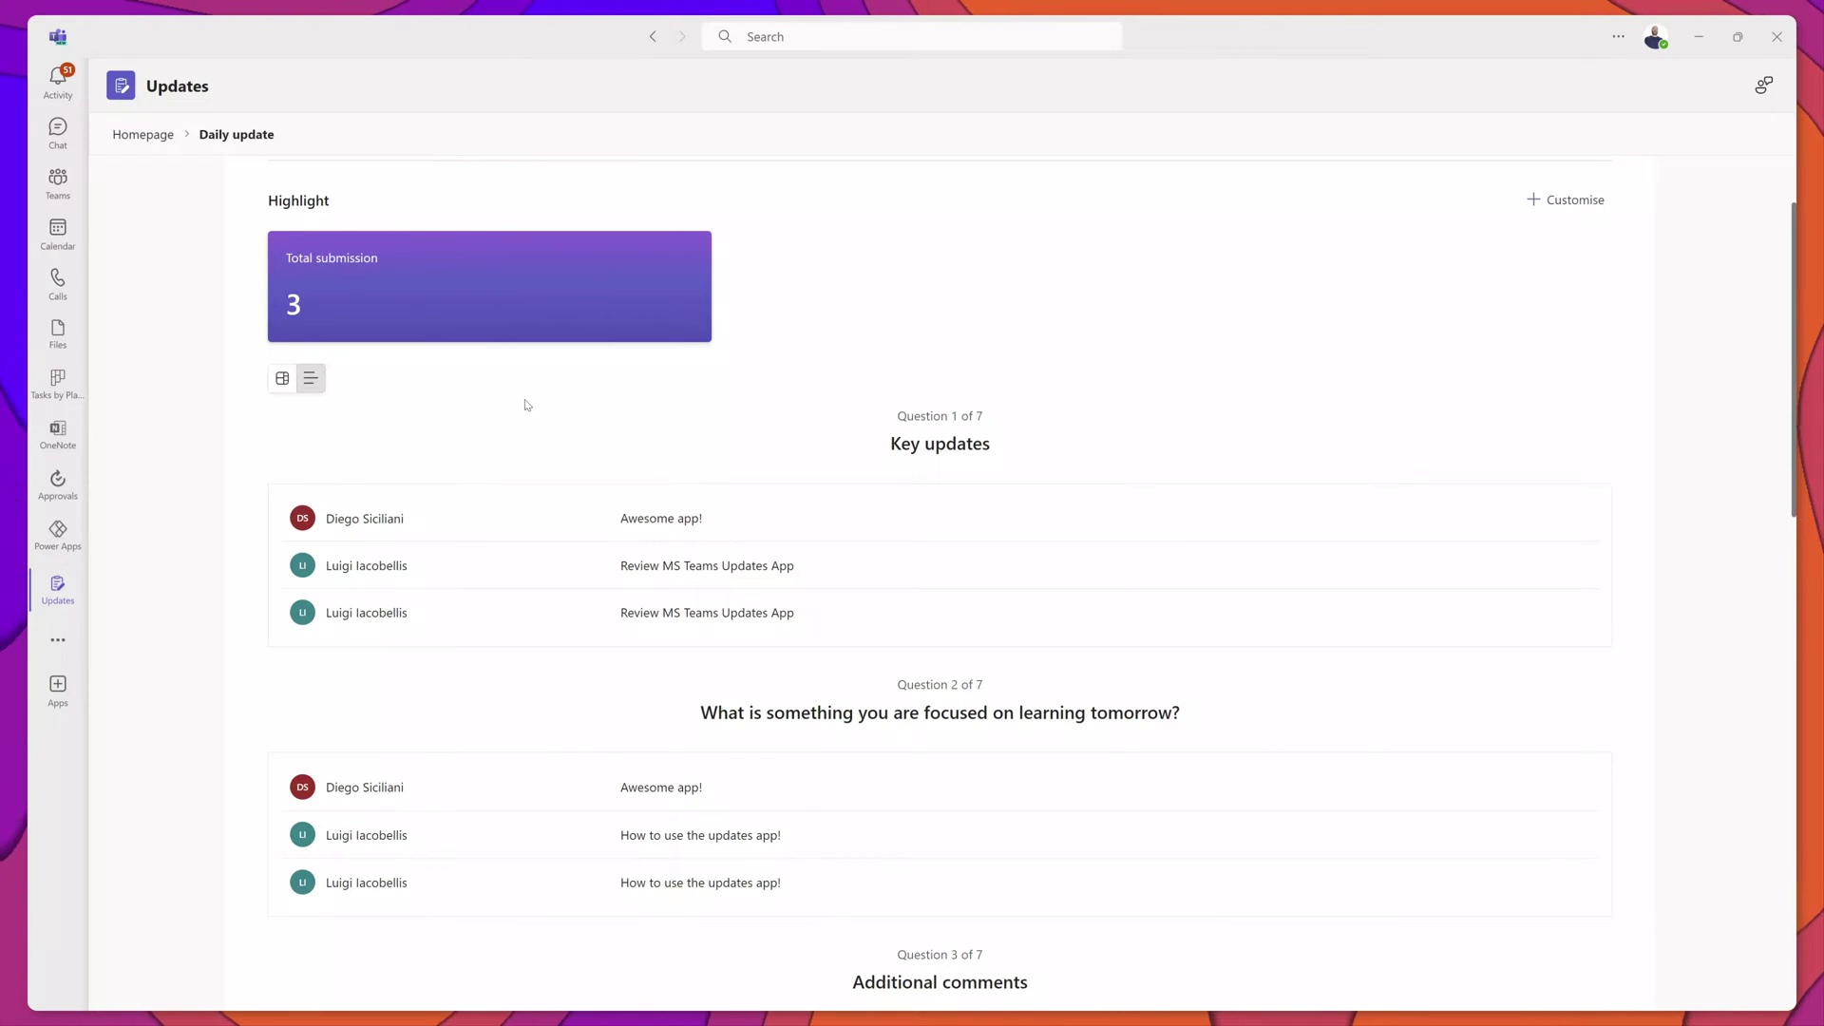
pyautogui.scroll(-3, 528, 404)
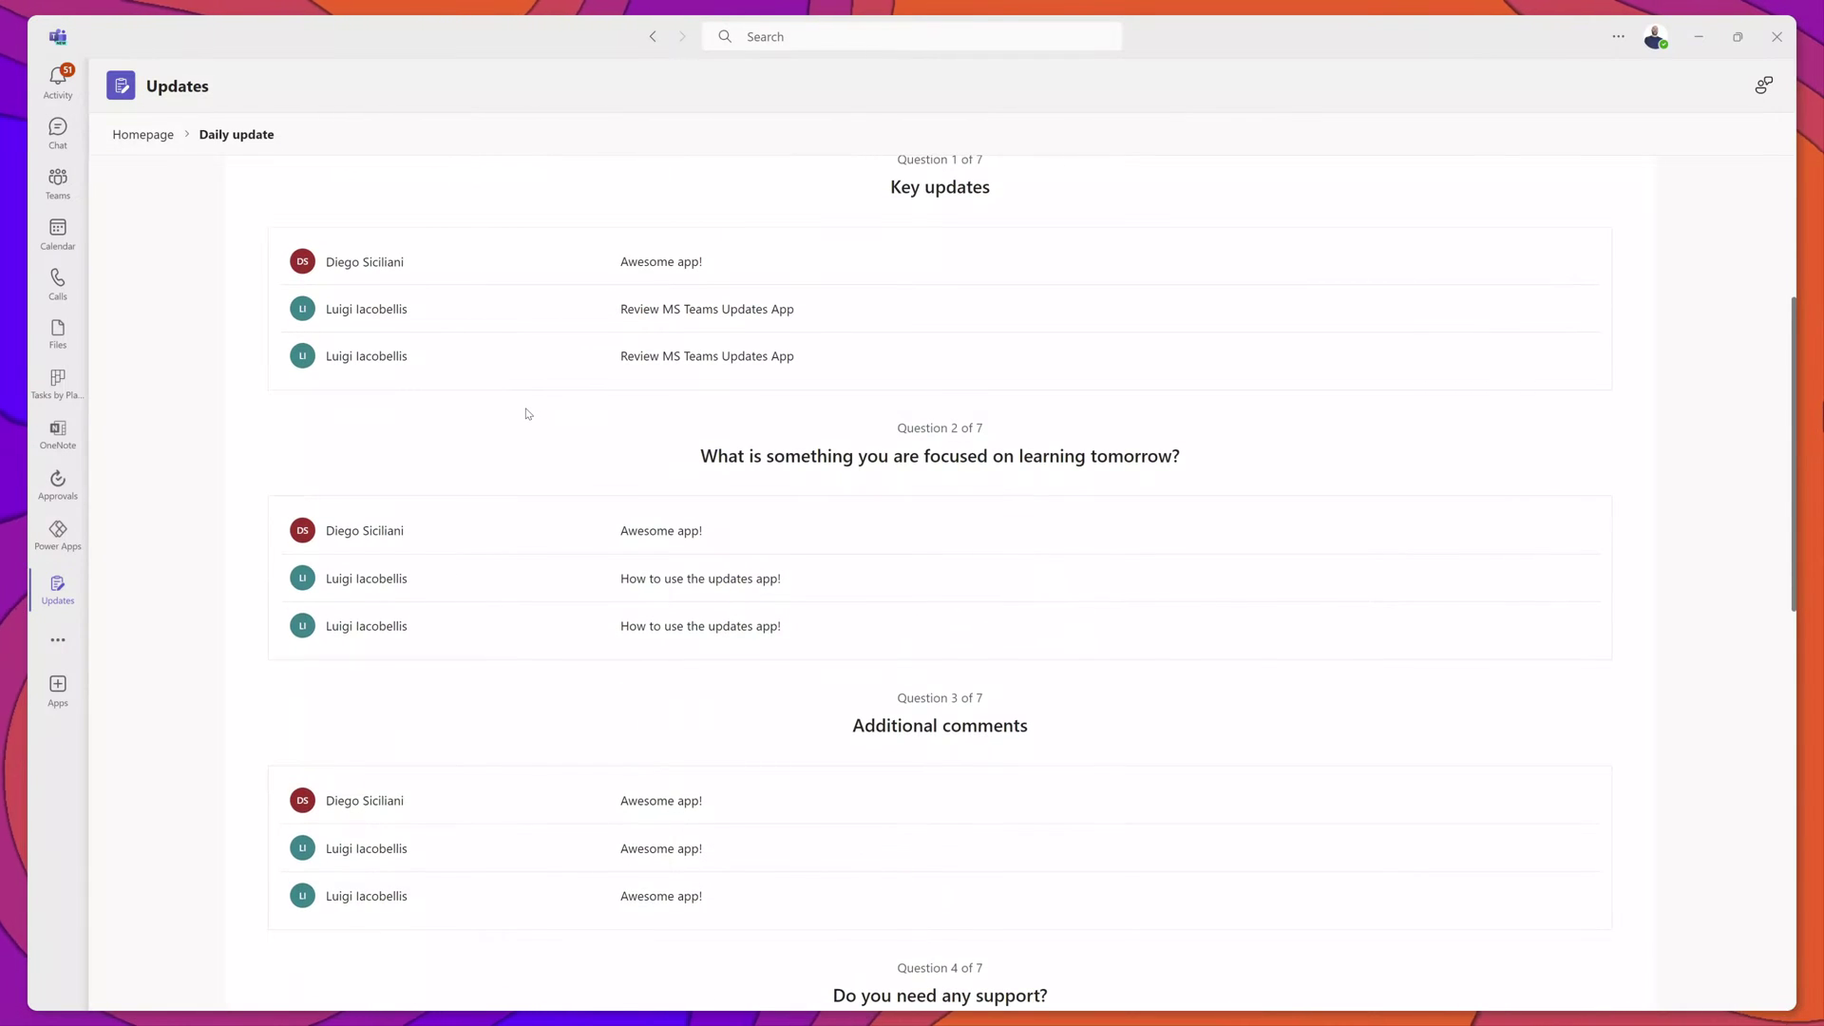
pyautogui.scroll(-5, 527, 413)
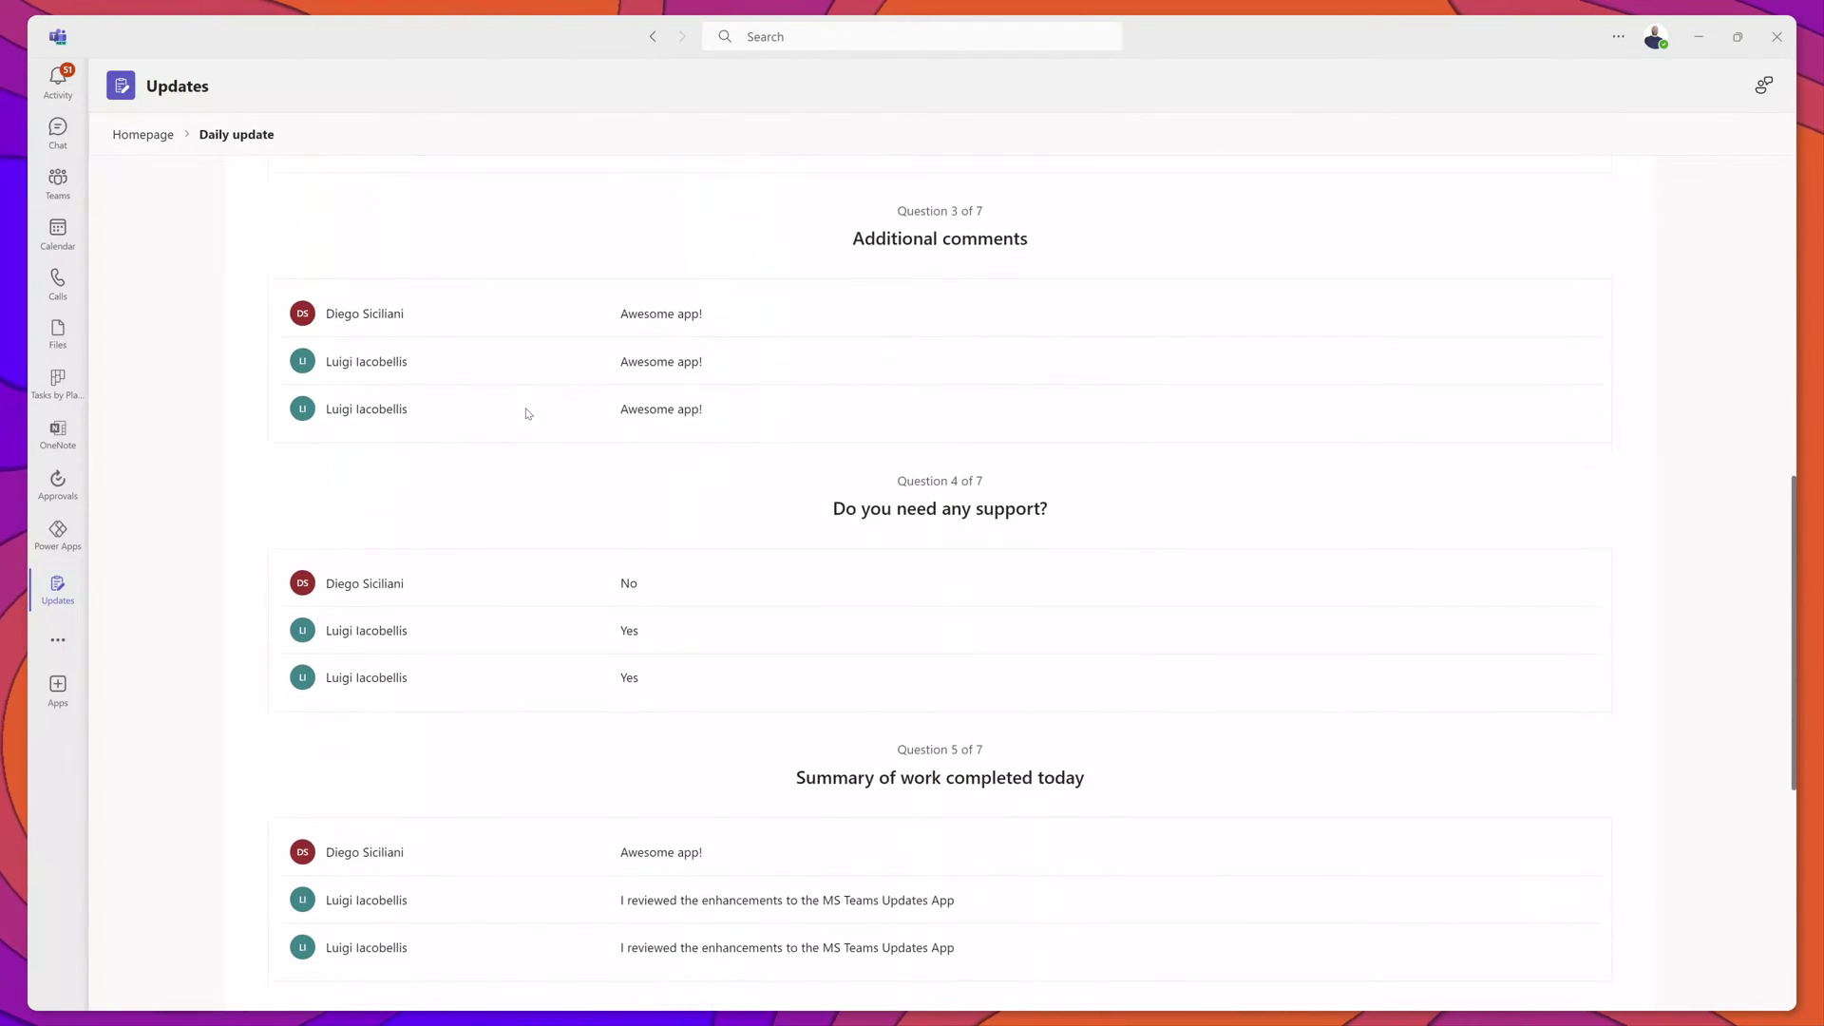
pyautogui.scroll(-2, 527, 413)
pyautogui.scroll(-4, 528, 414)
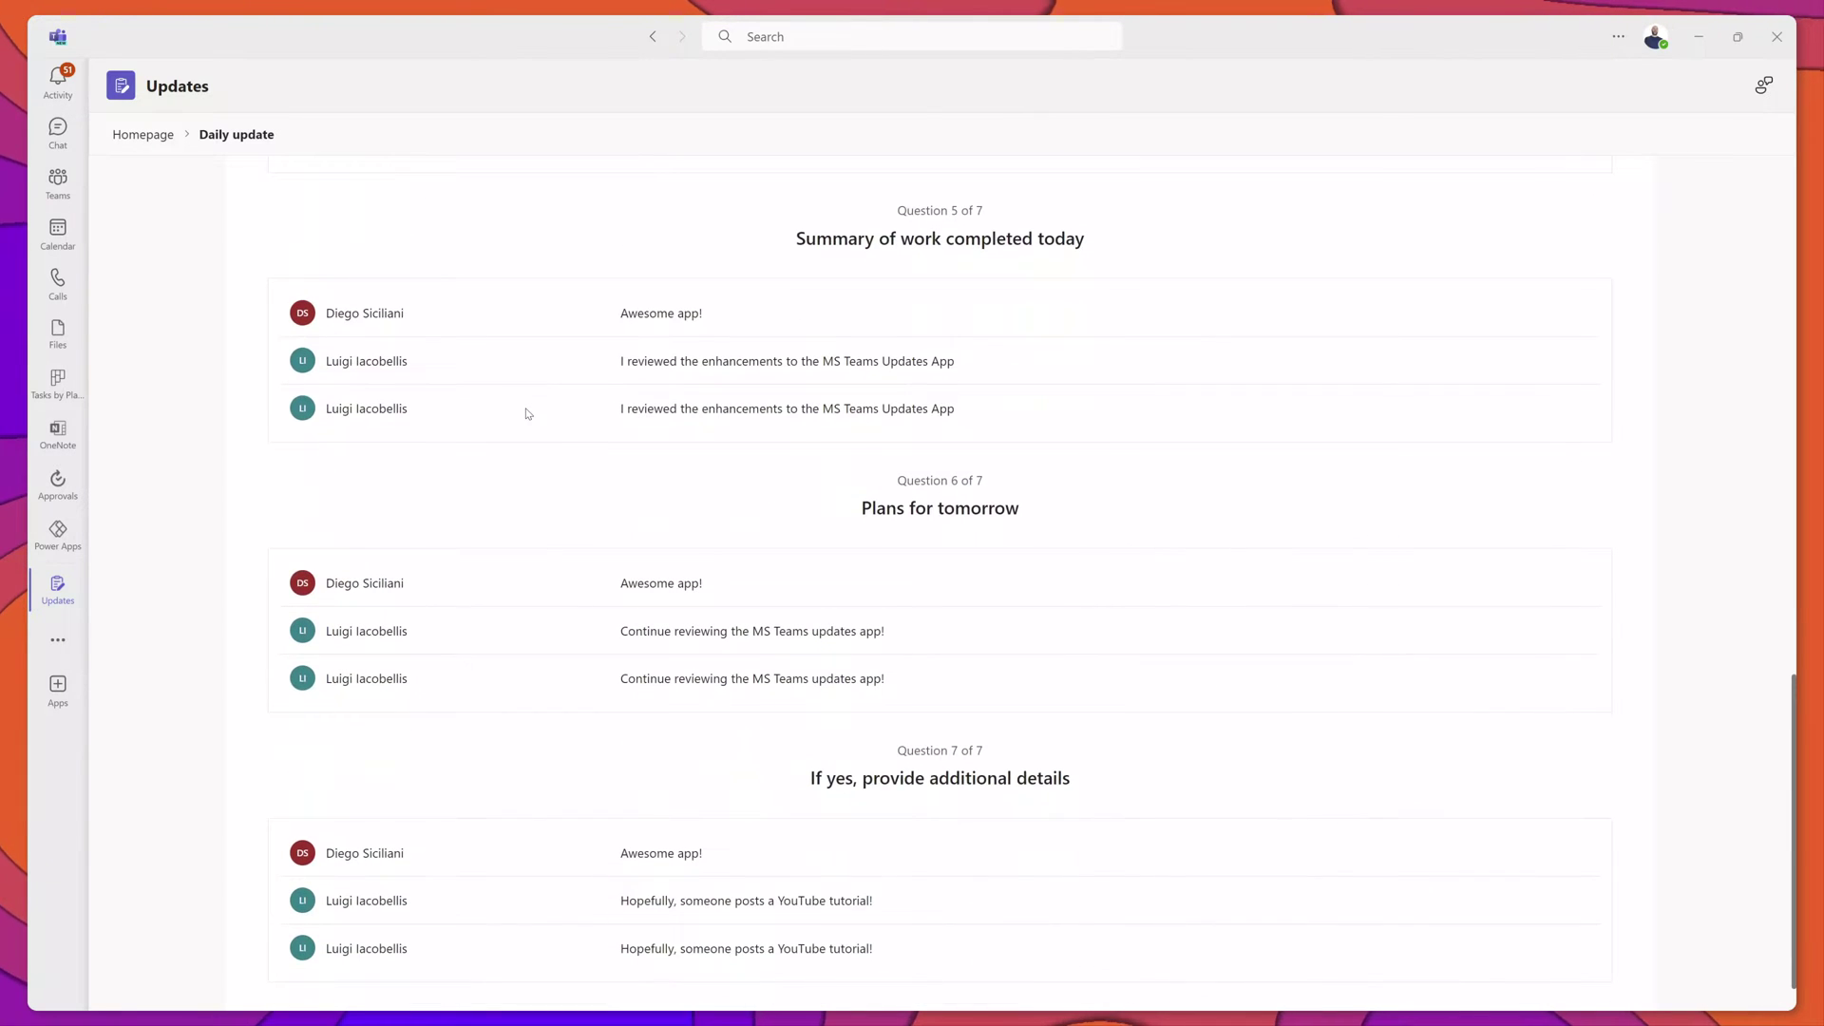
pyautogui.scroll(-1, 528, 414)
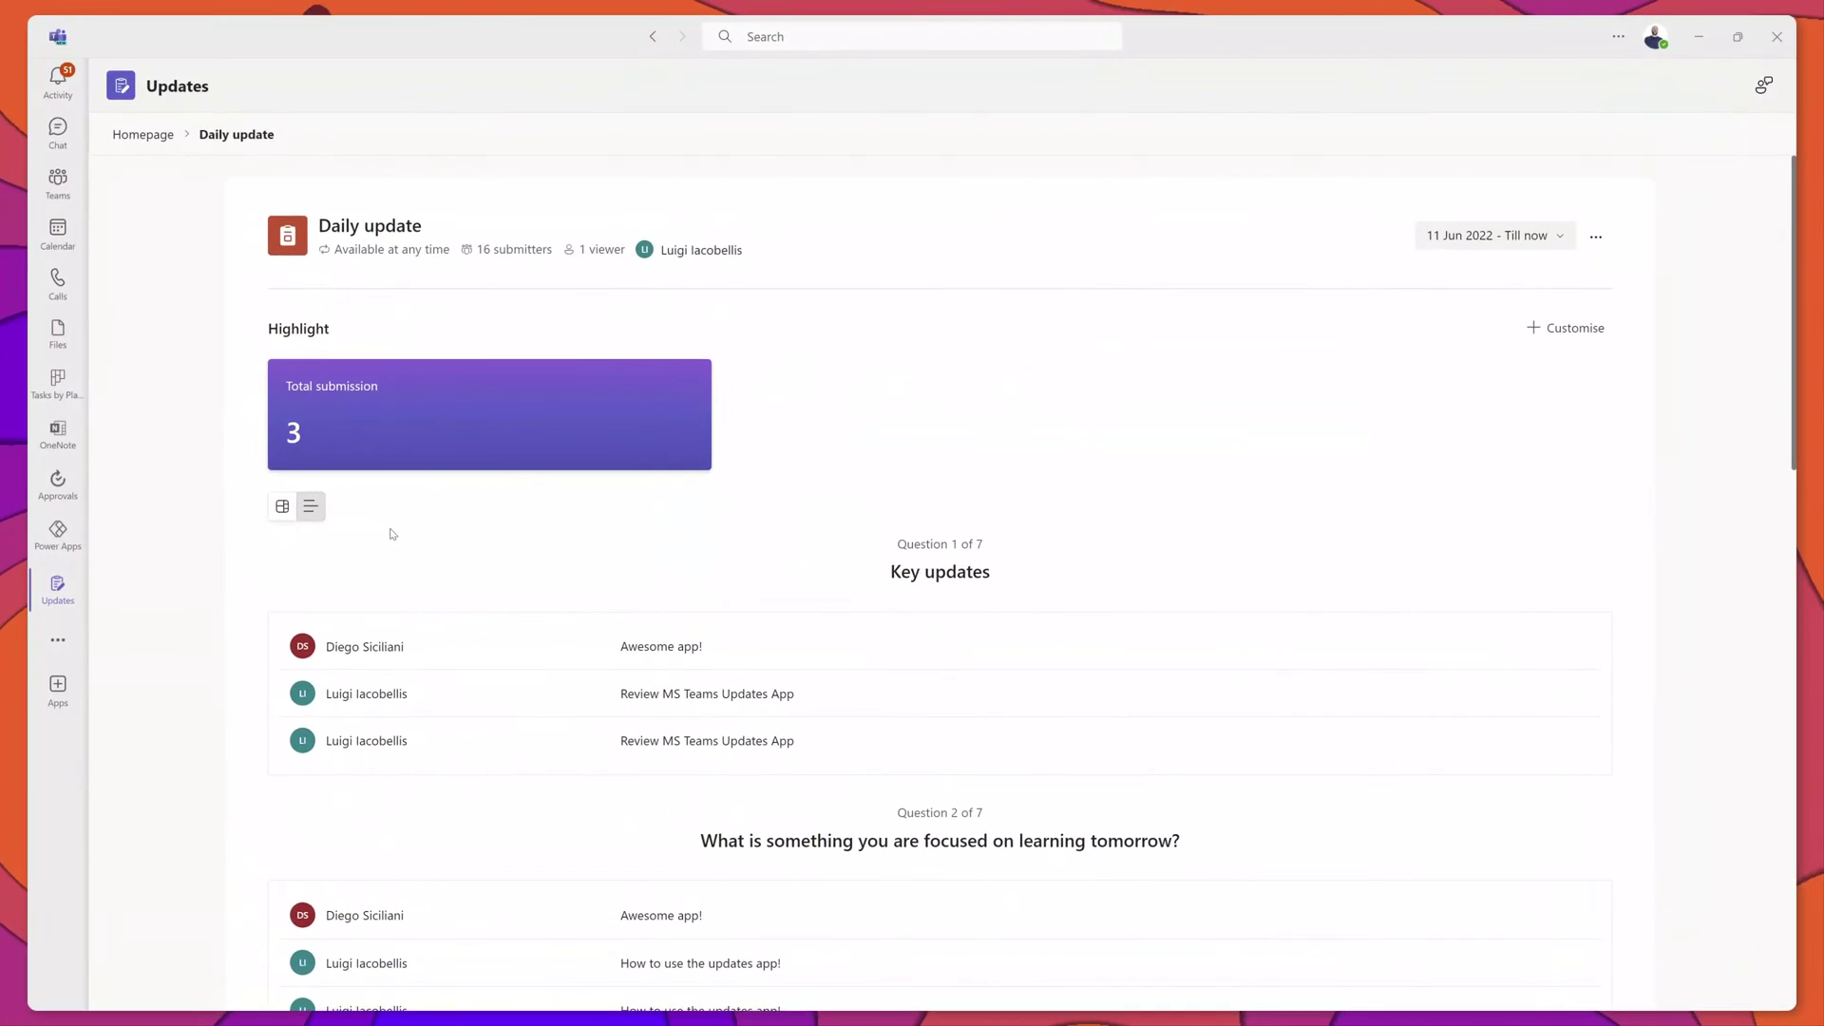
# Switch to the split view and browse the submissions, ending on the latest Daily update.
pyautogui.click(282, 507)
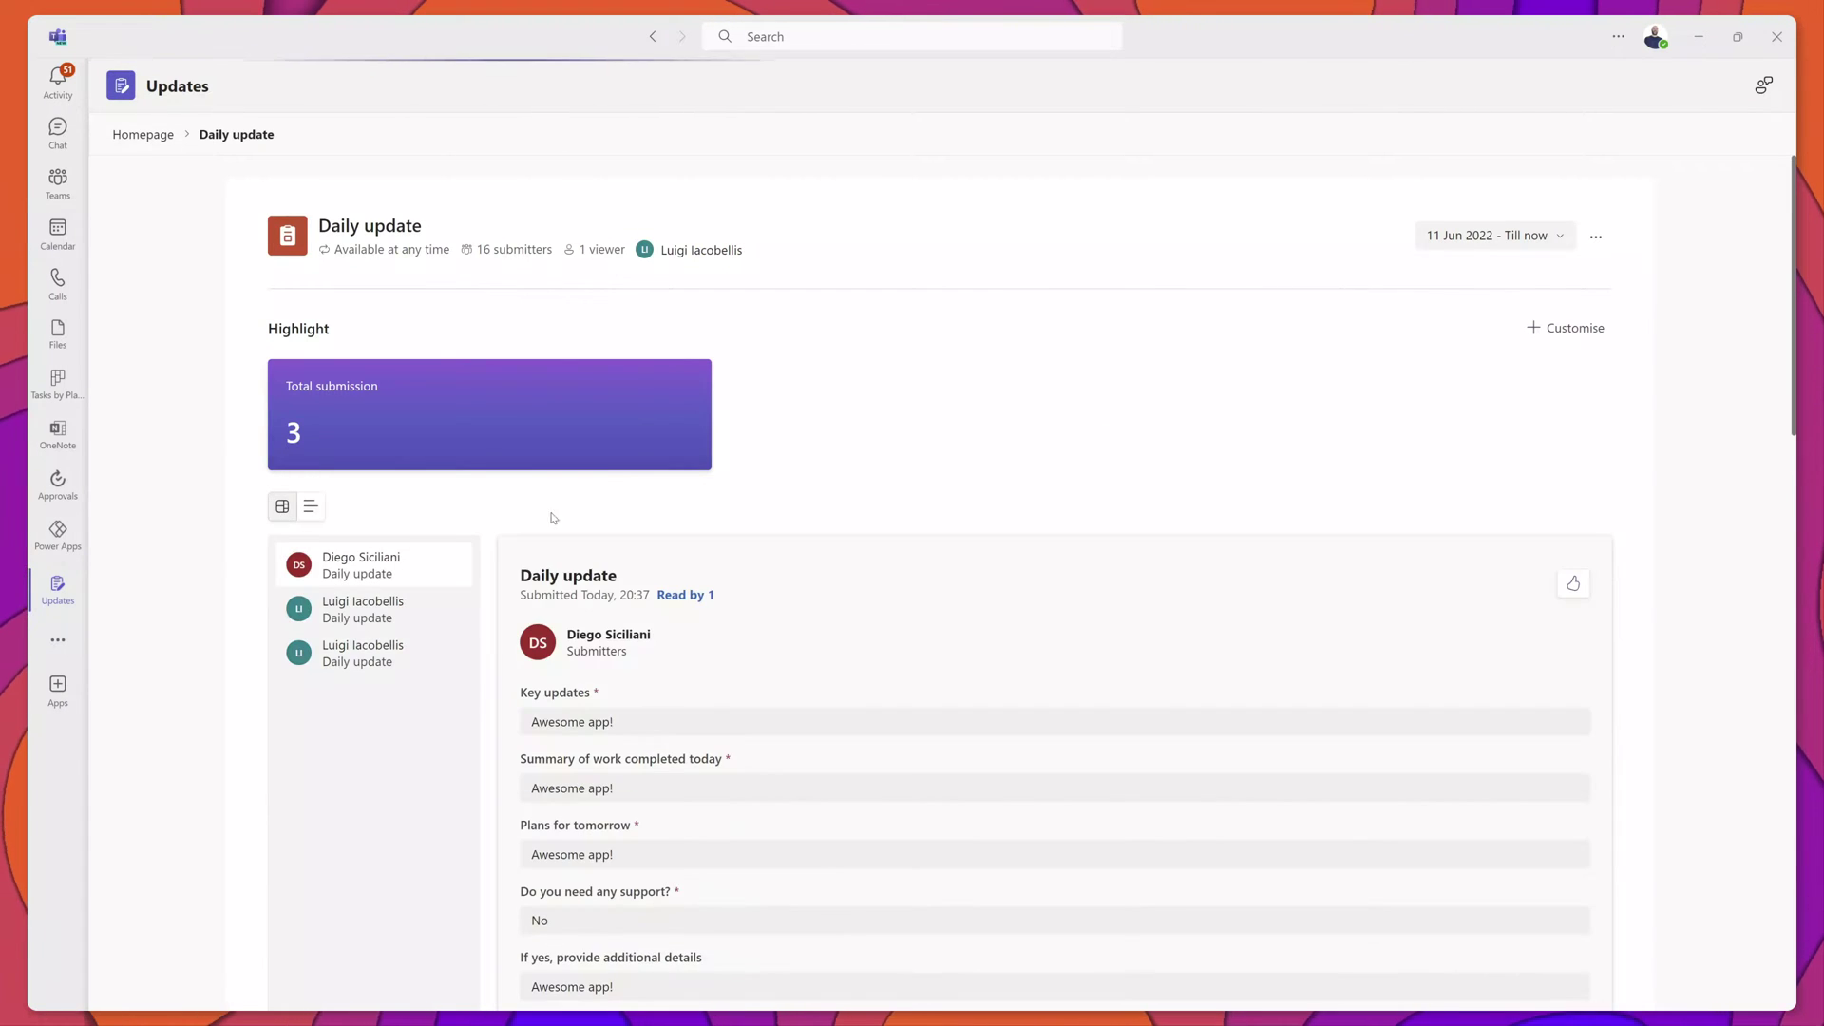
pyautogui.scroll(-2, 765, 553)
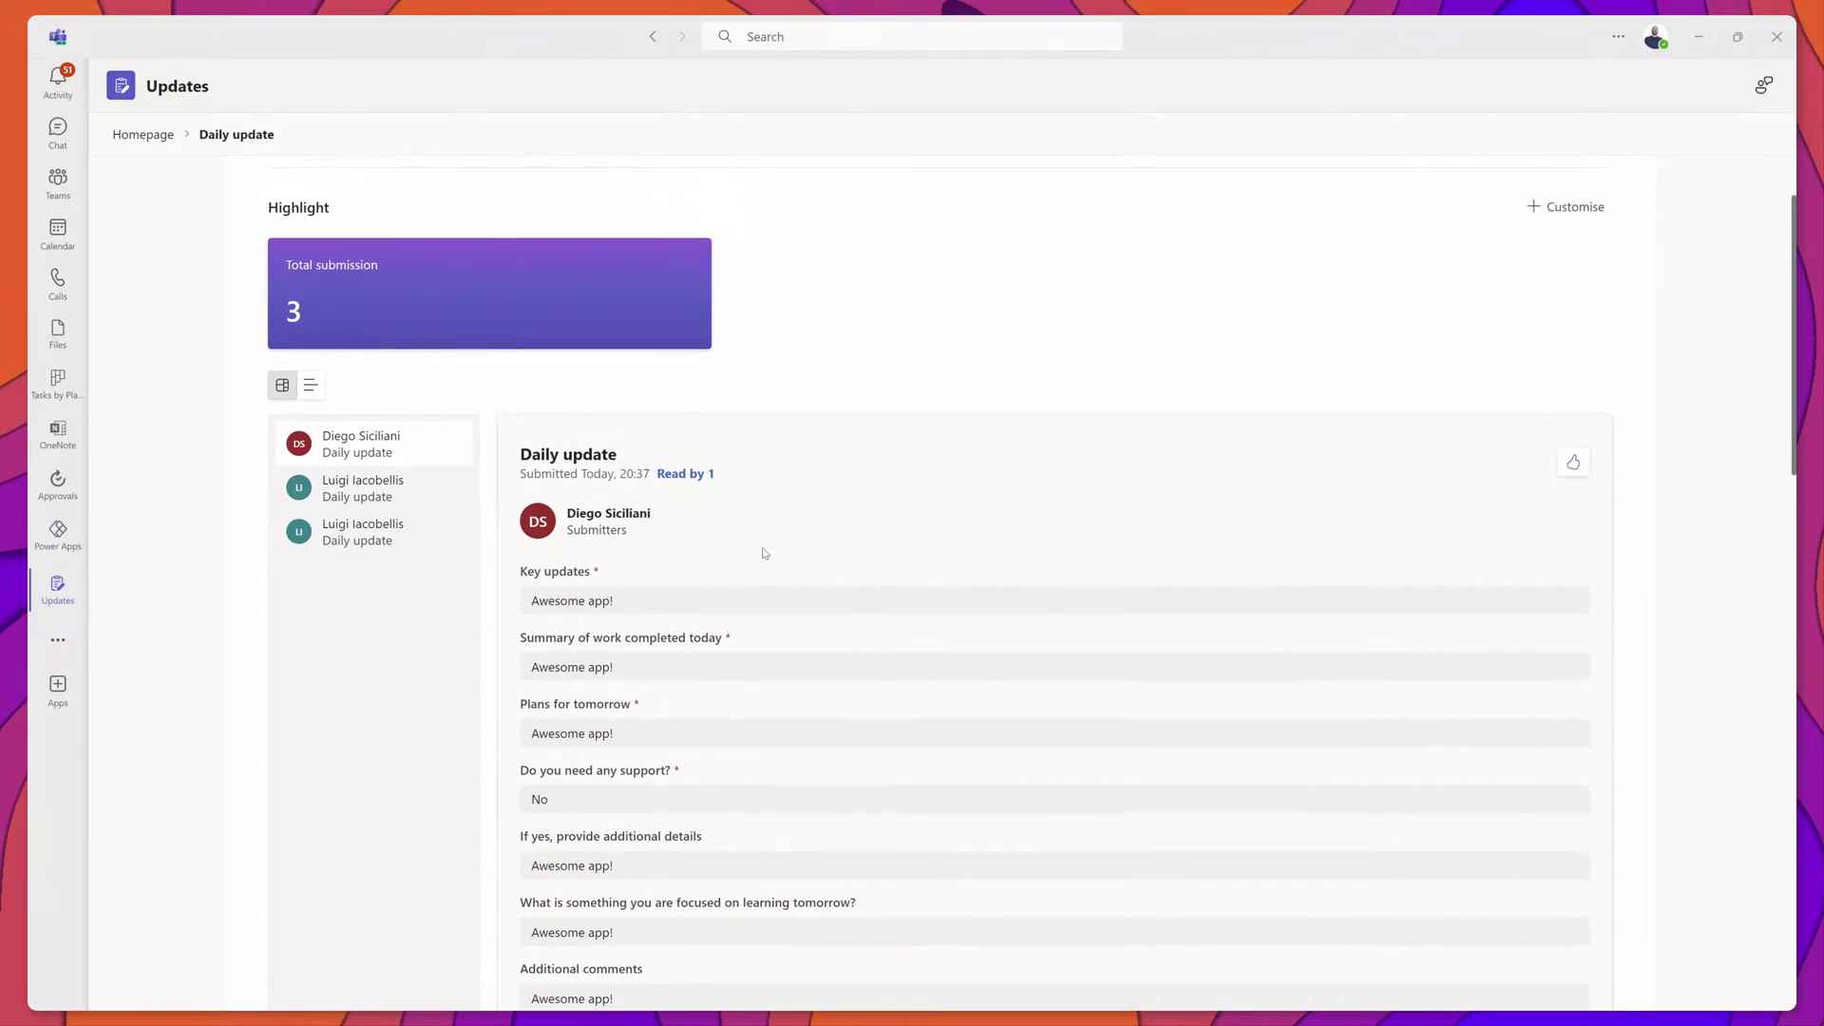
pyautogui.click(384, 487)
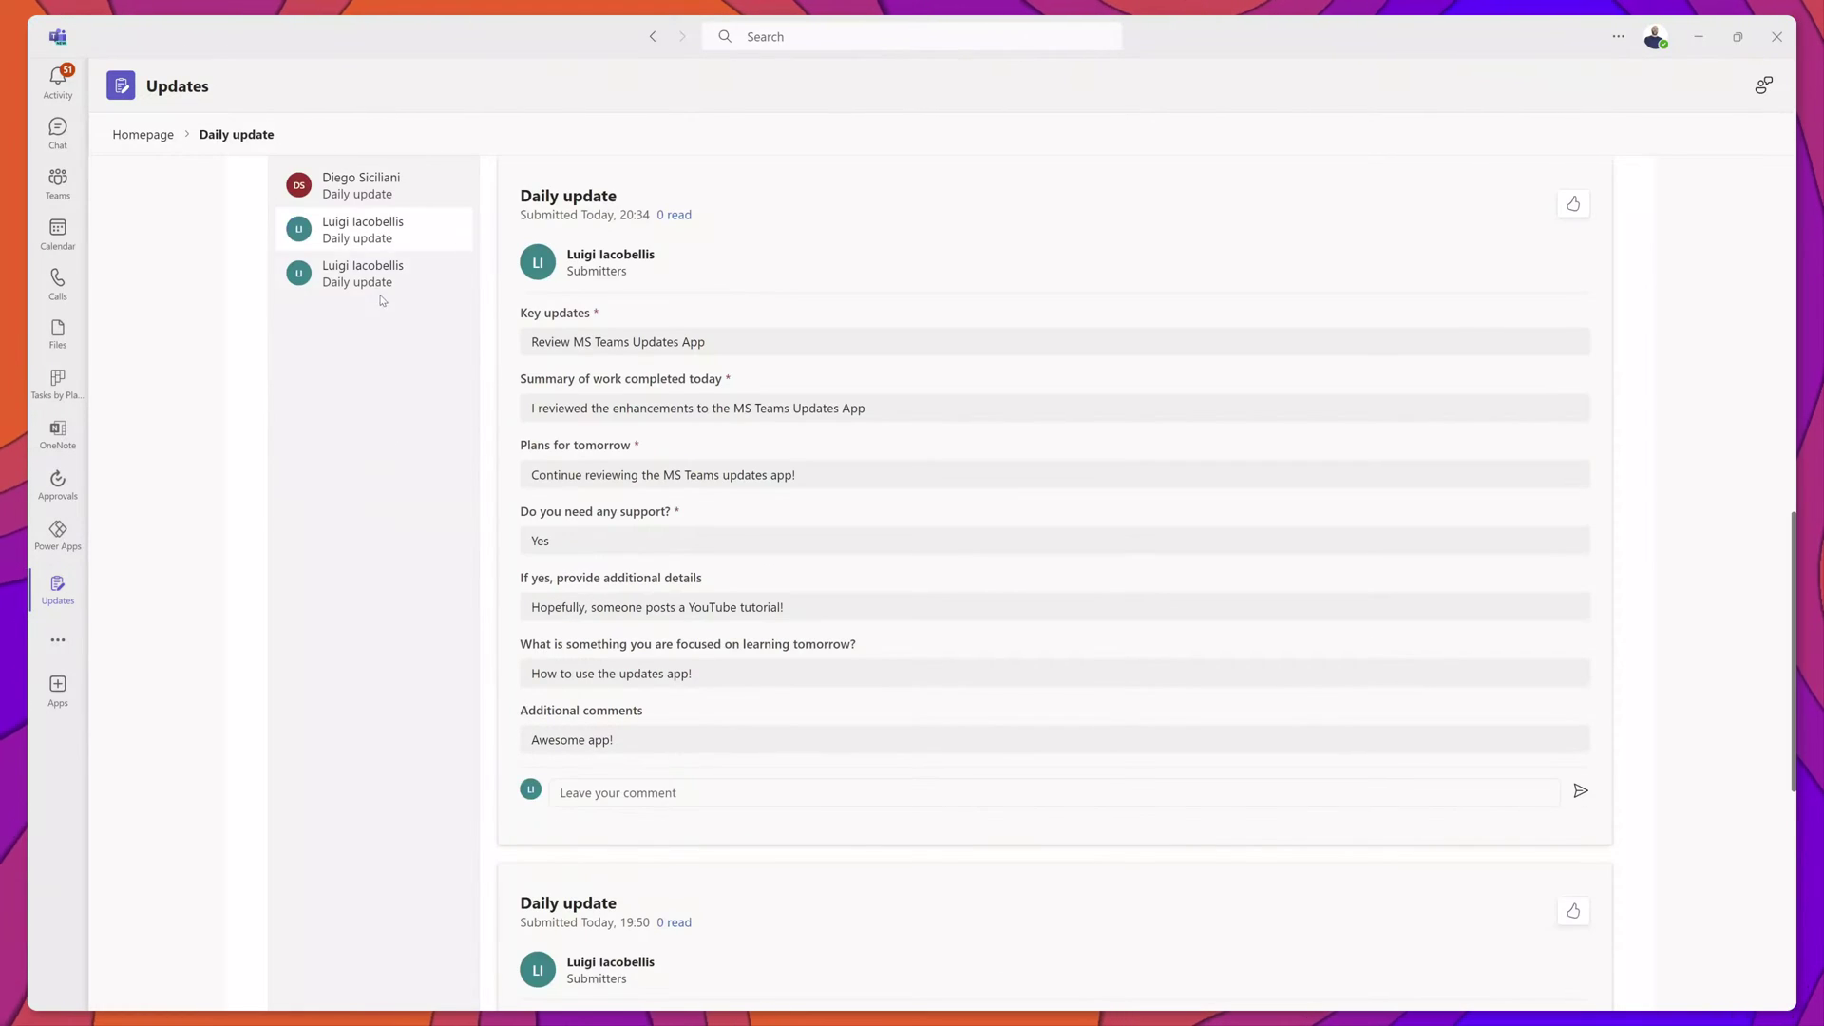
pyautogui.click(348, 231)
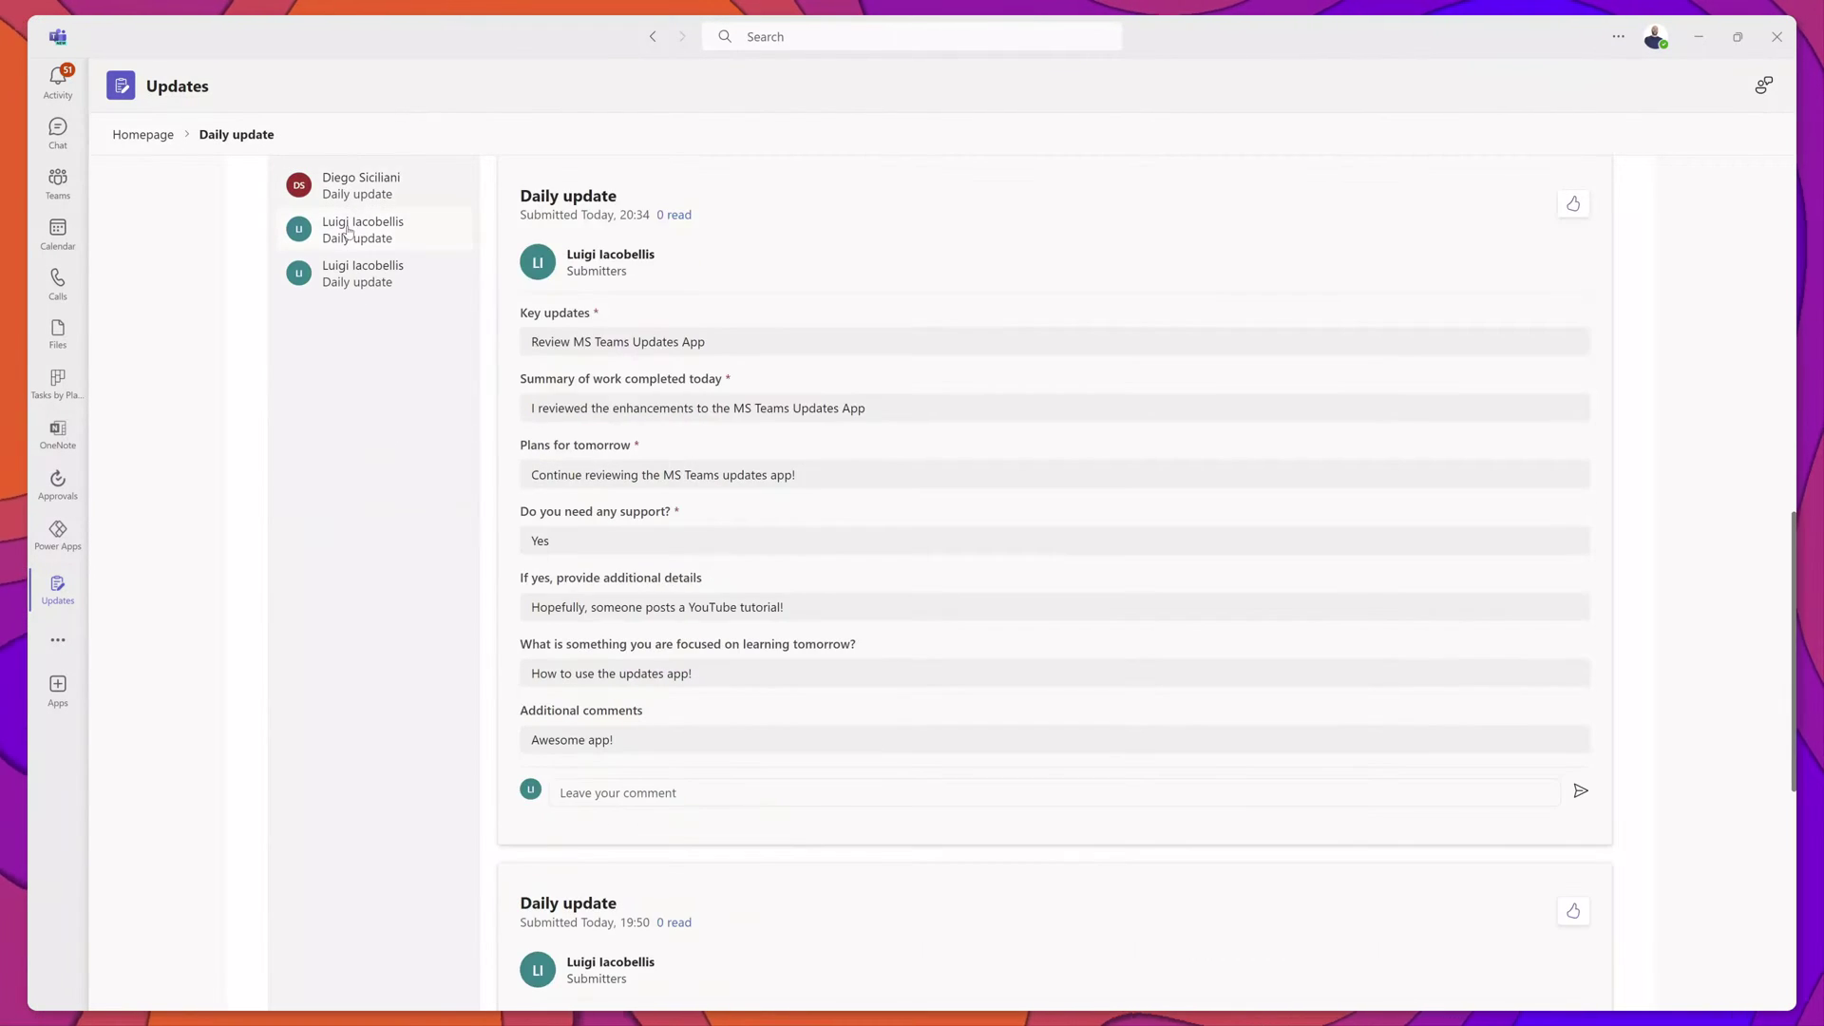
pyautogui.click(394, 193)
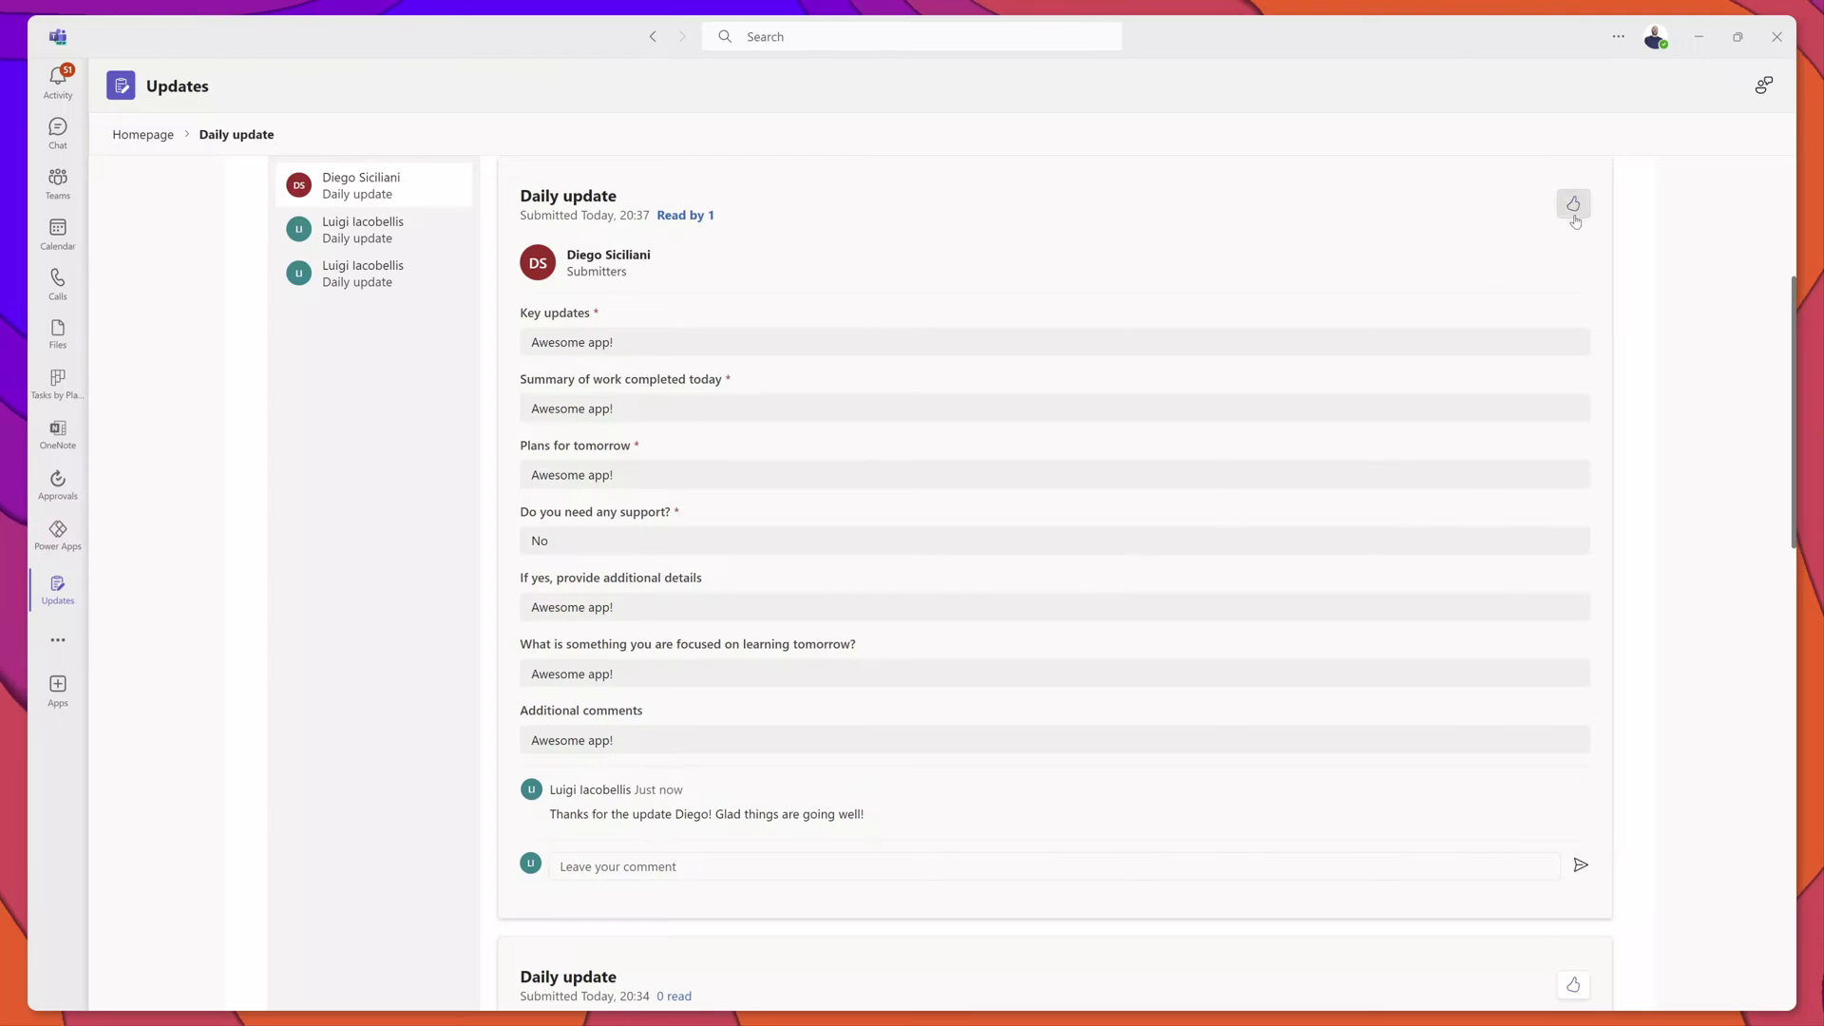
# Give the latest Daily update submission a thumbs-up like.
pyautogui.click(1573, 217)
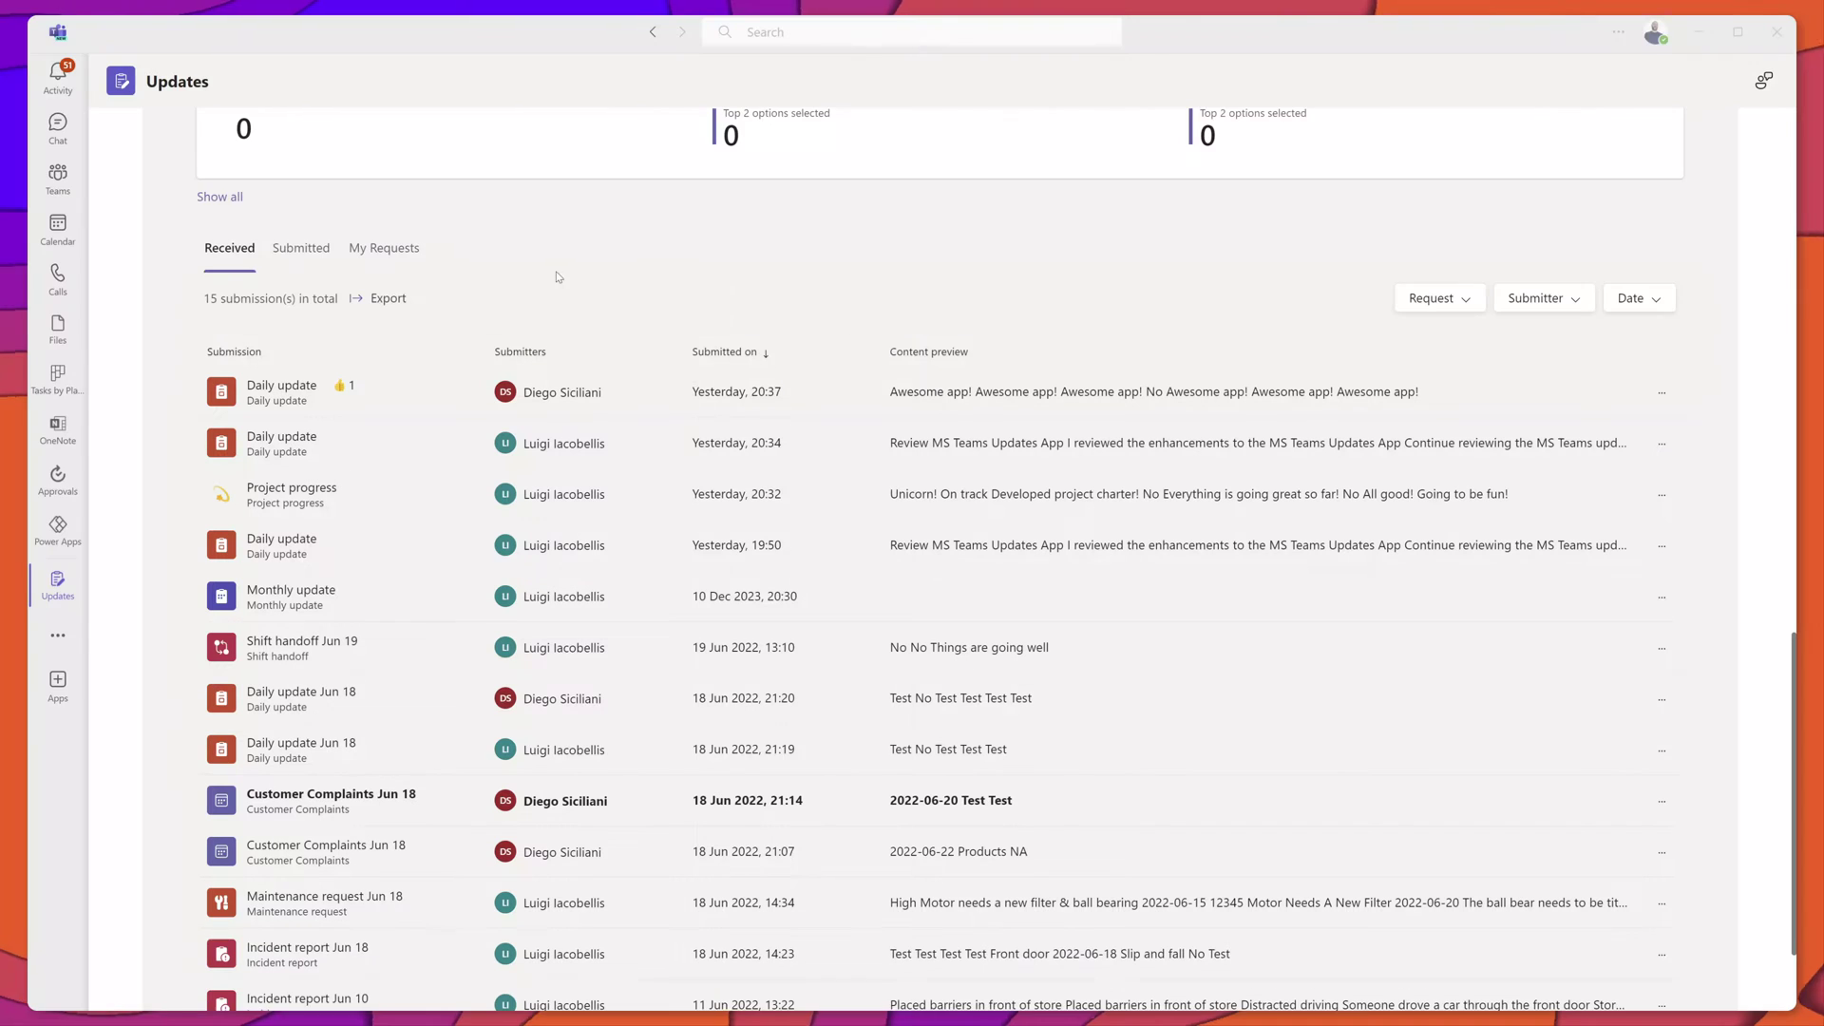
# Look over the Request, Submitter and Date filters without applying them, then export received submissions.
pyautogui.scroll(-1, 427, 475)
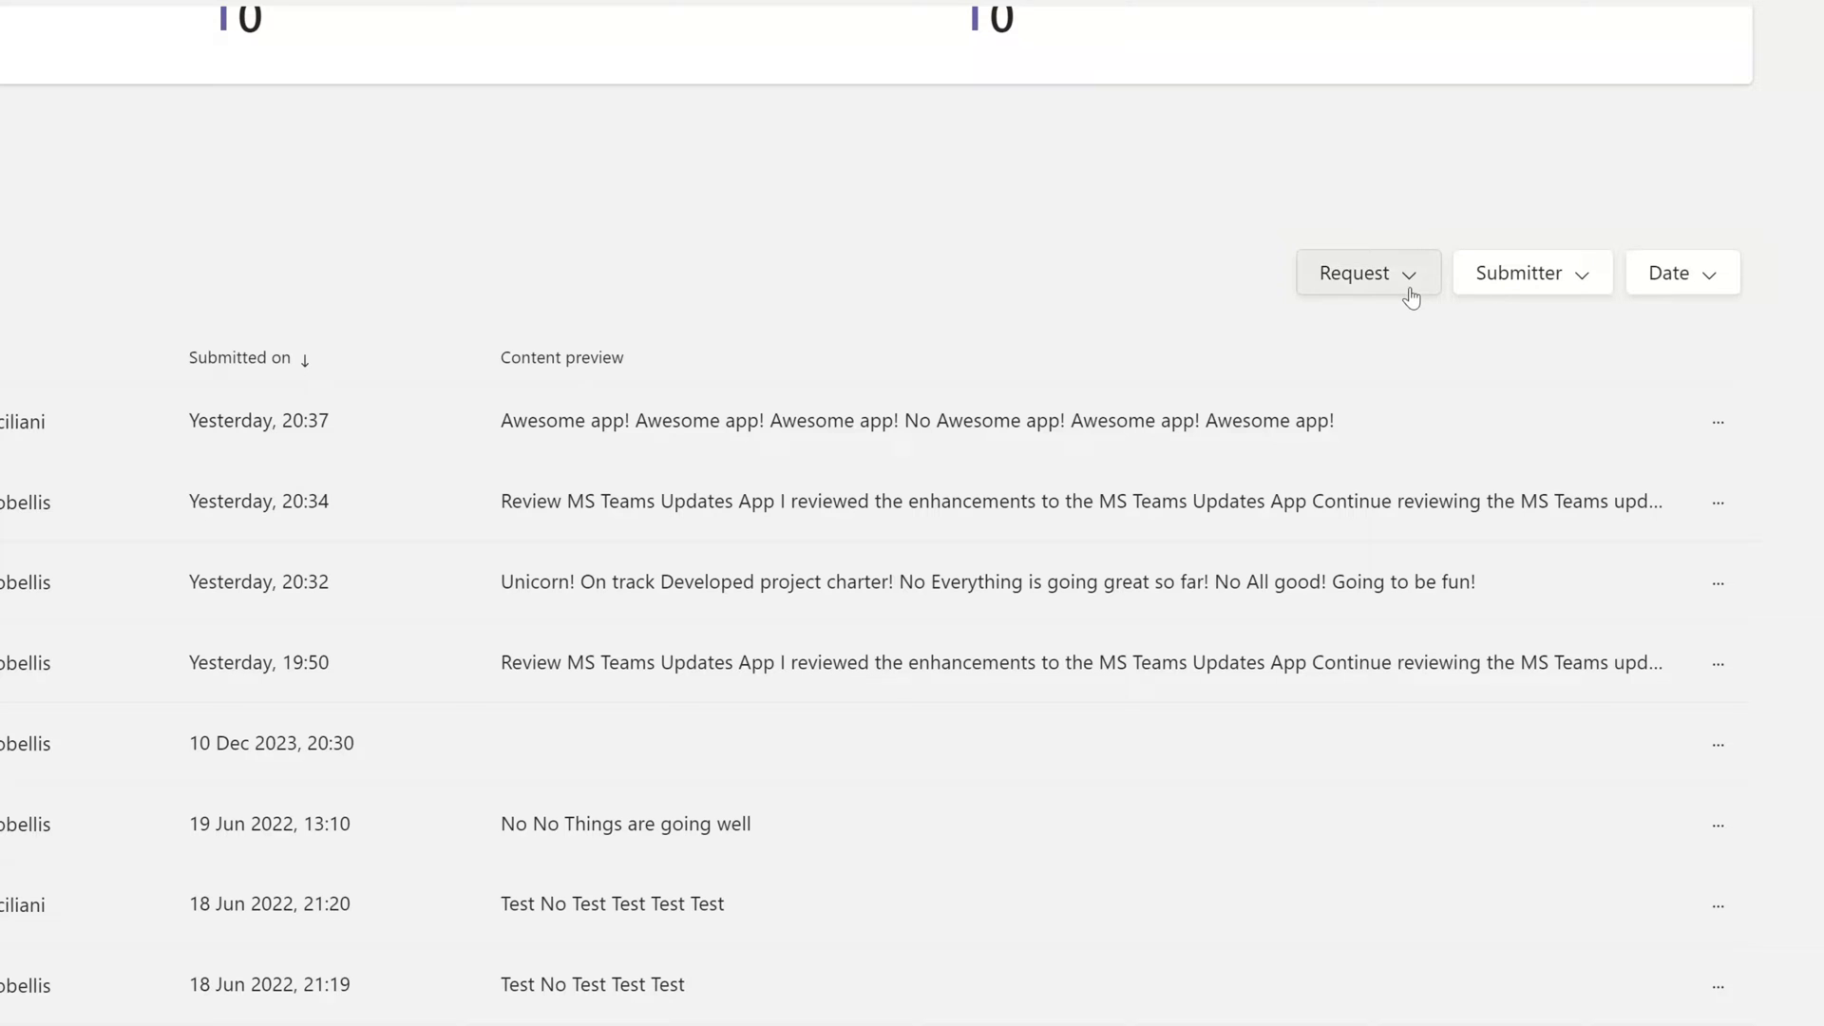
pyautogui.click(1409, 287)
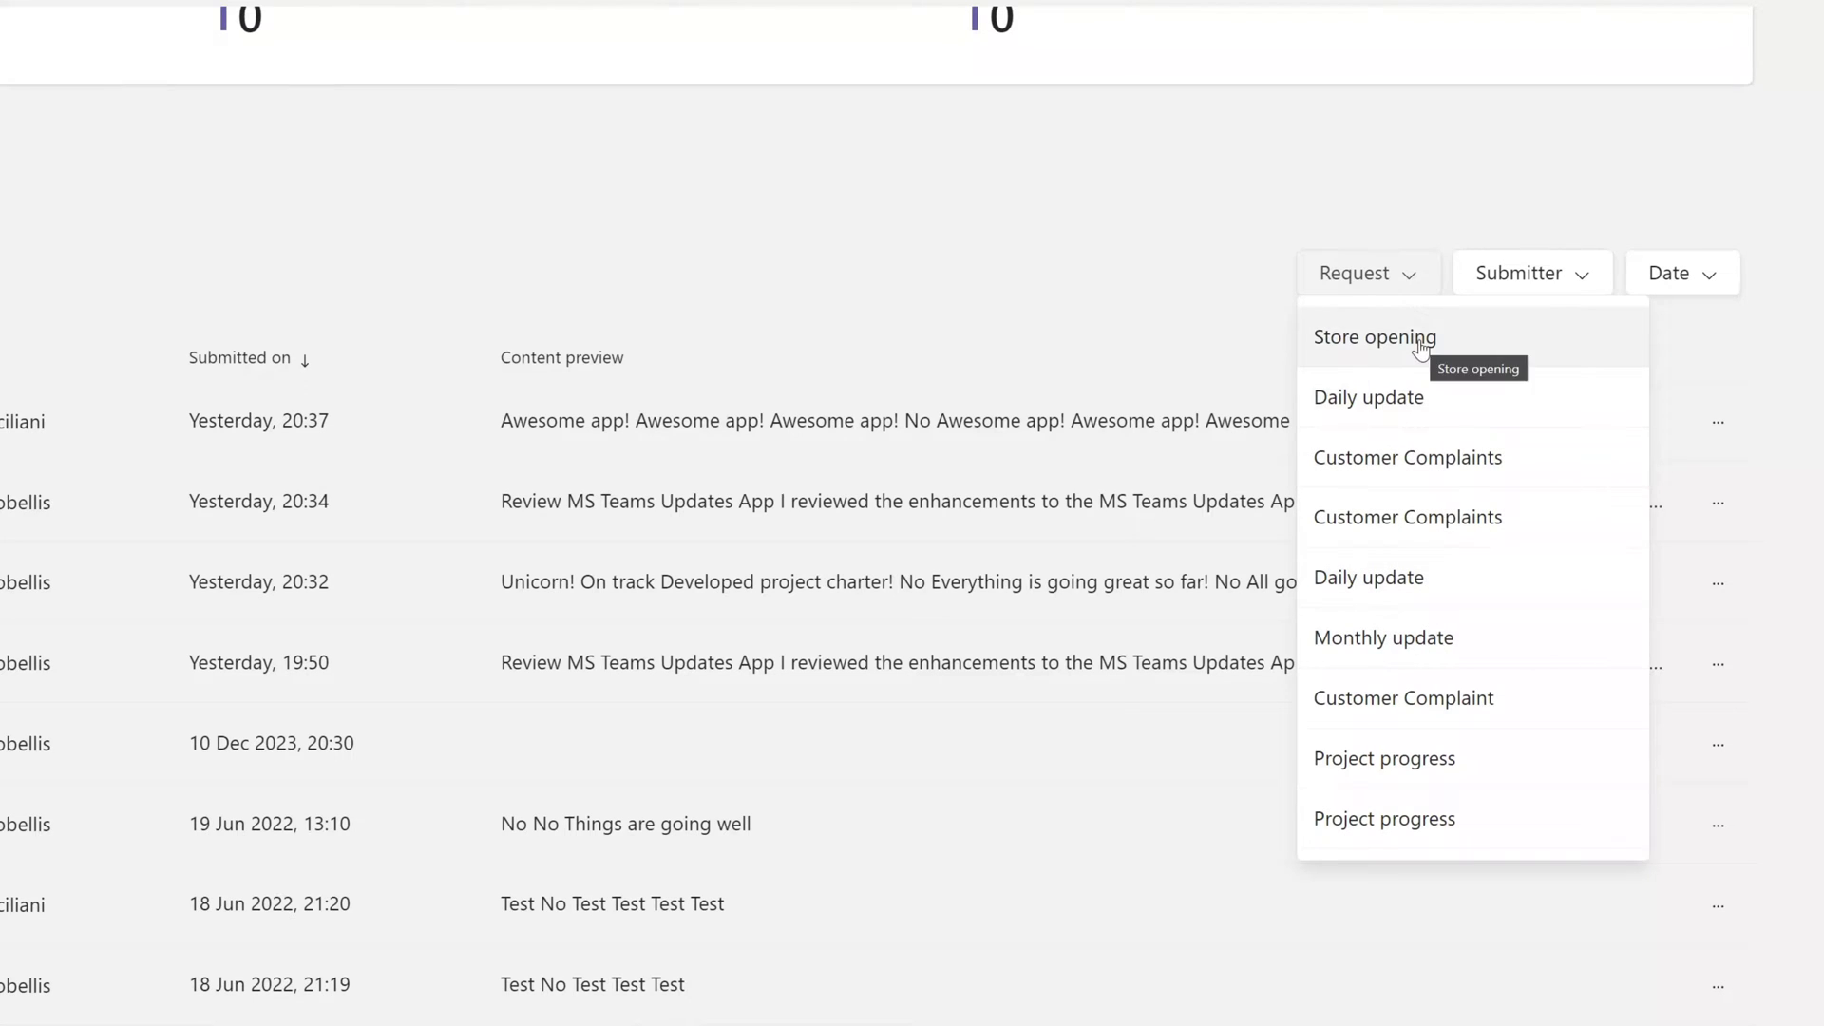
pyautogui.click(1573, 289)
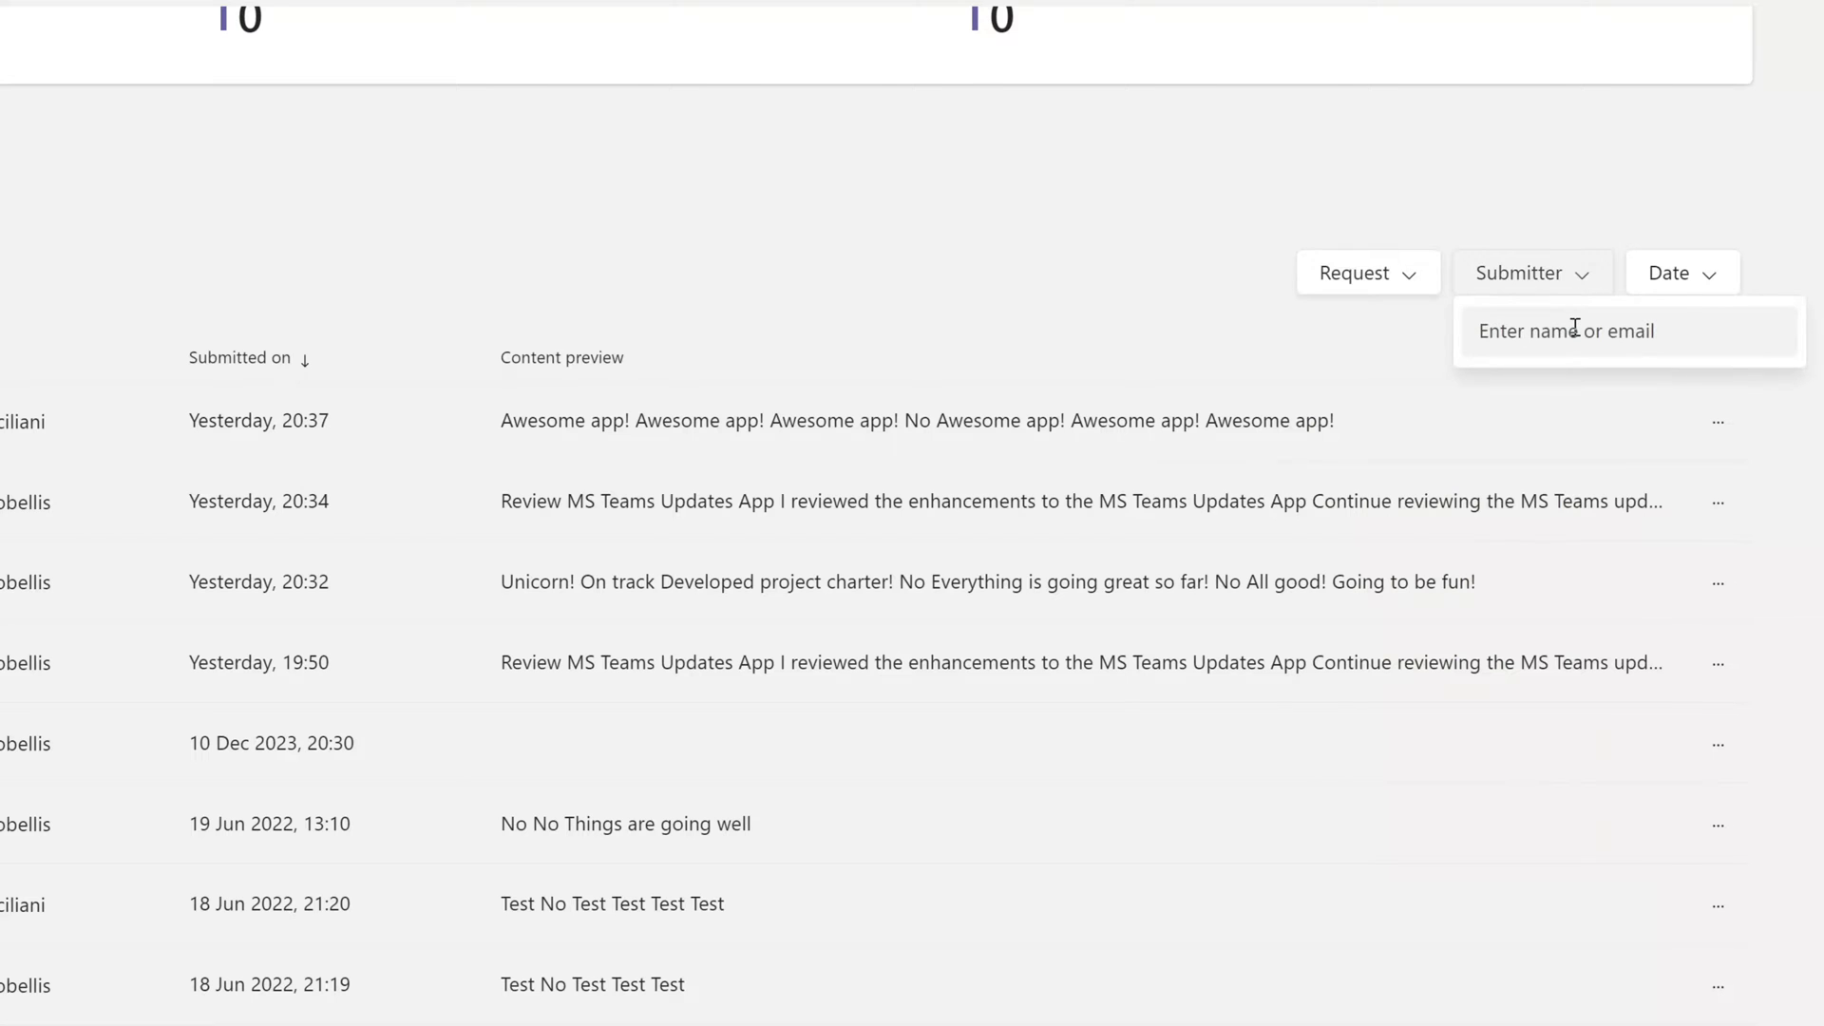
pyautogui.click(1723, 285)
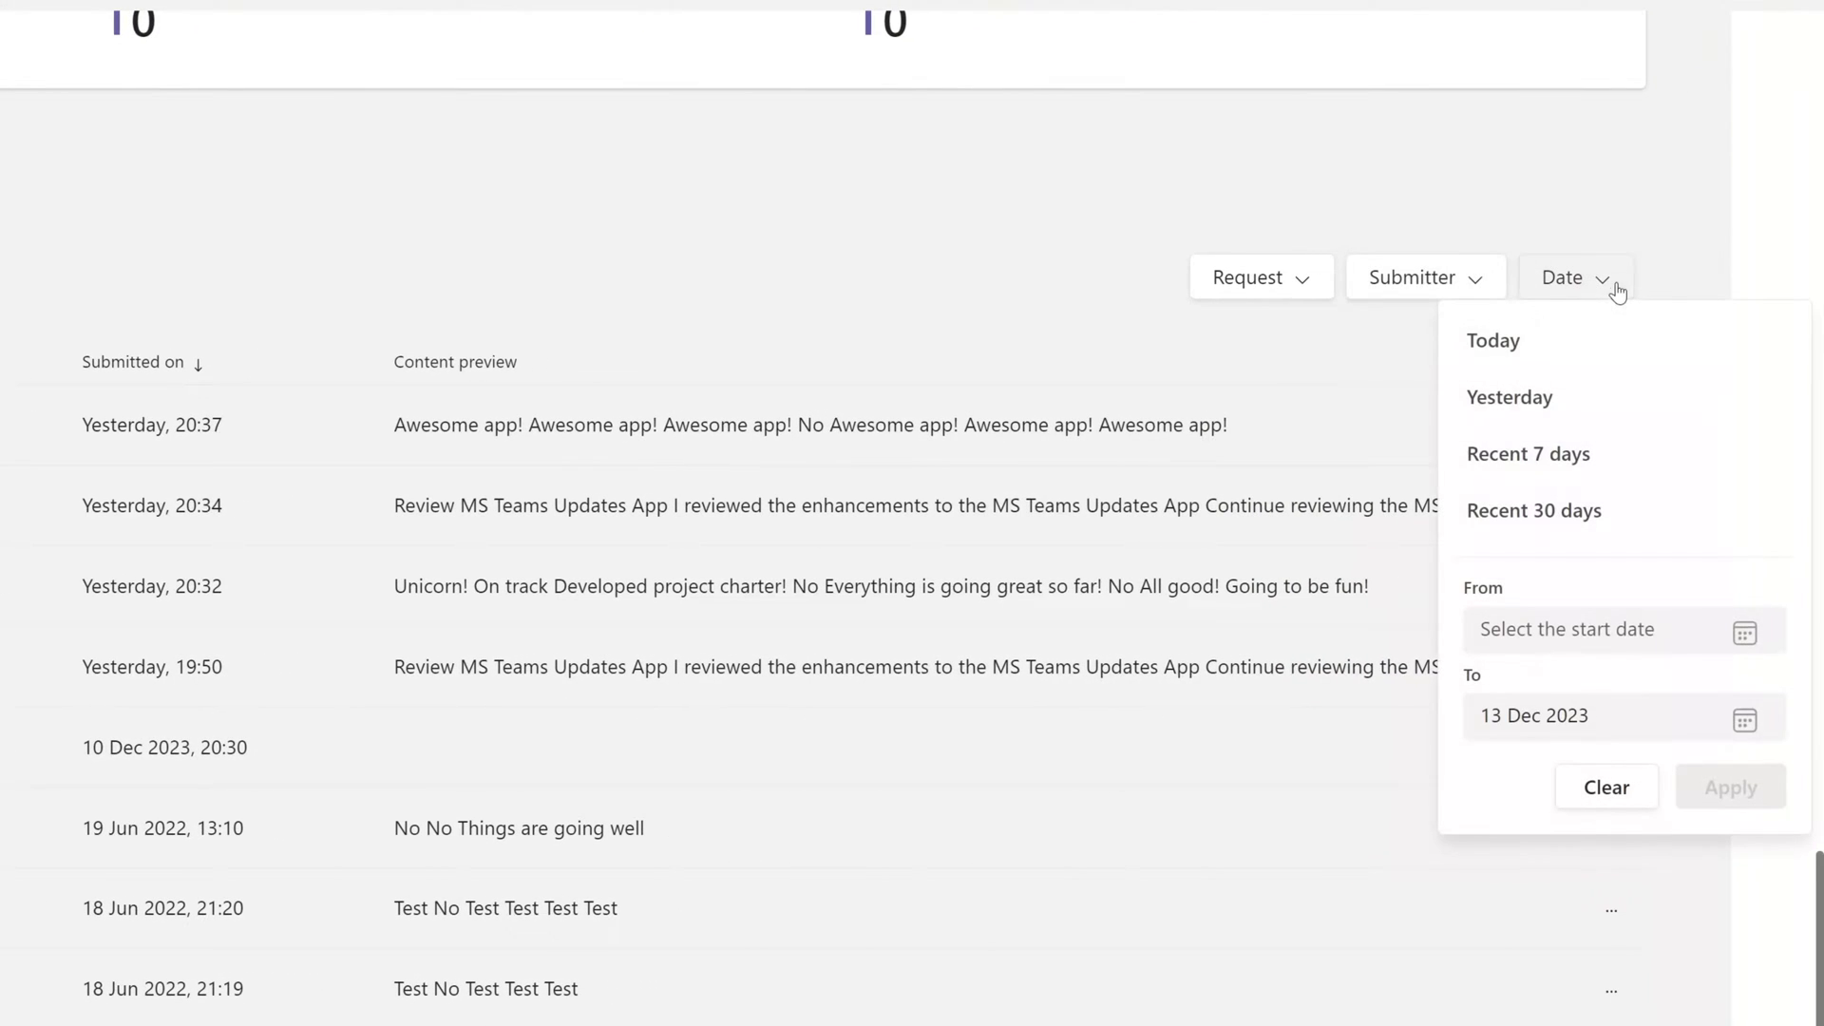
pyautogui.click(1030, 237)
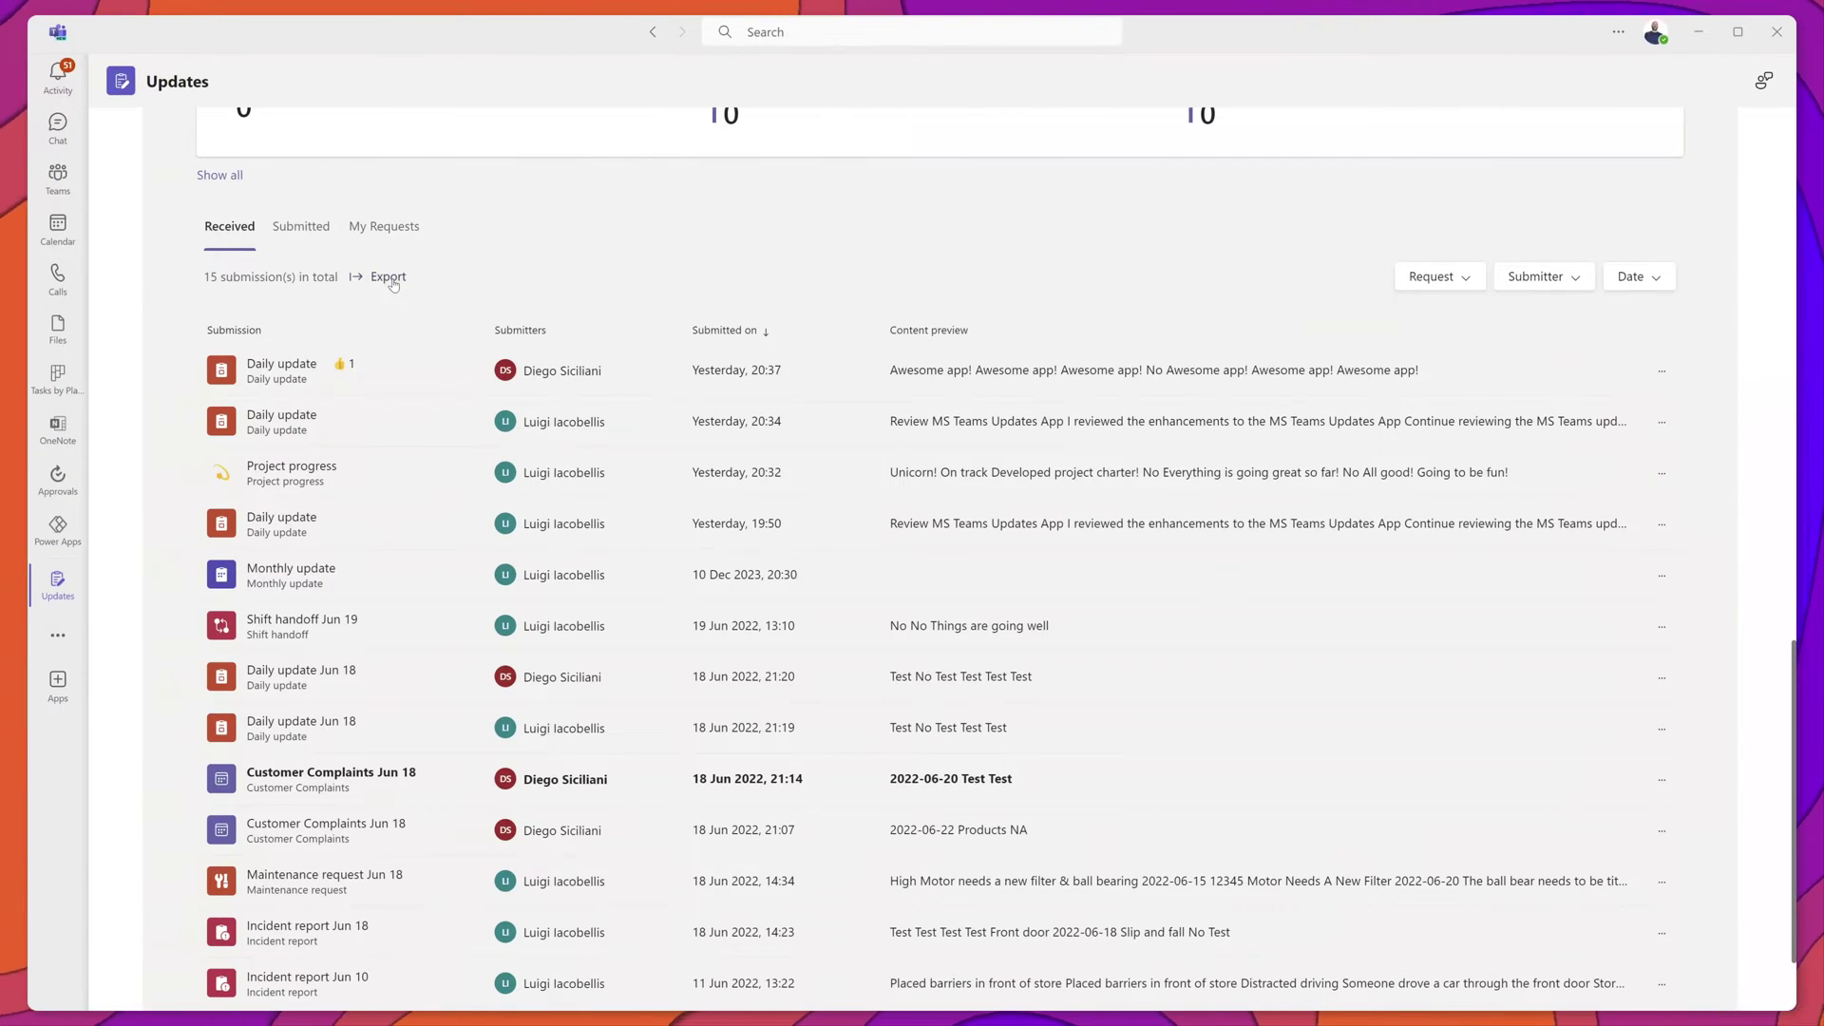
pyautogui.click(392, 282)
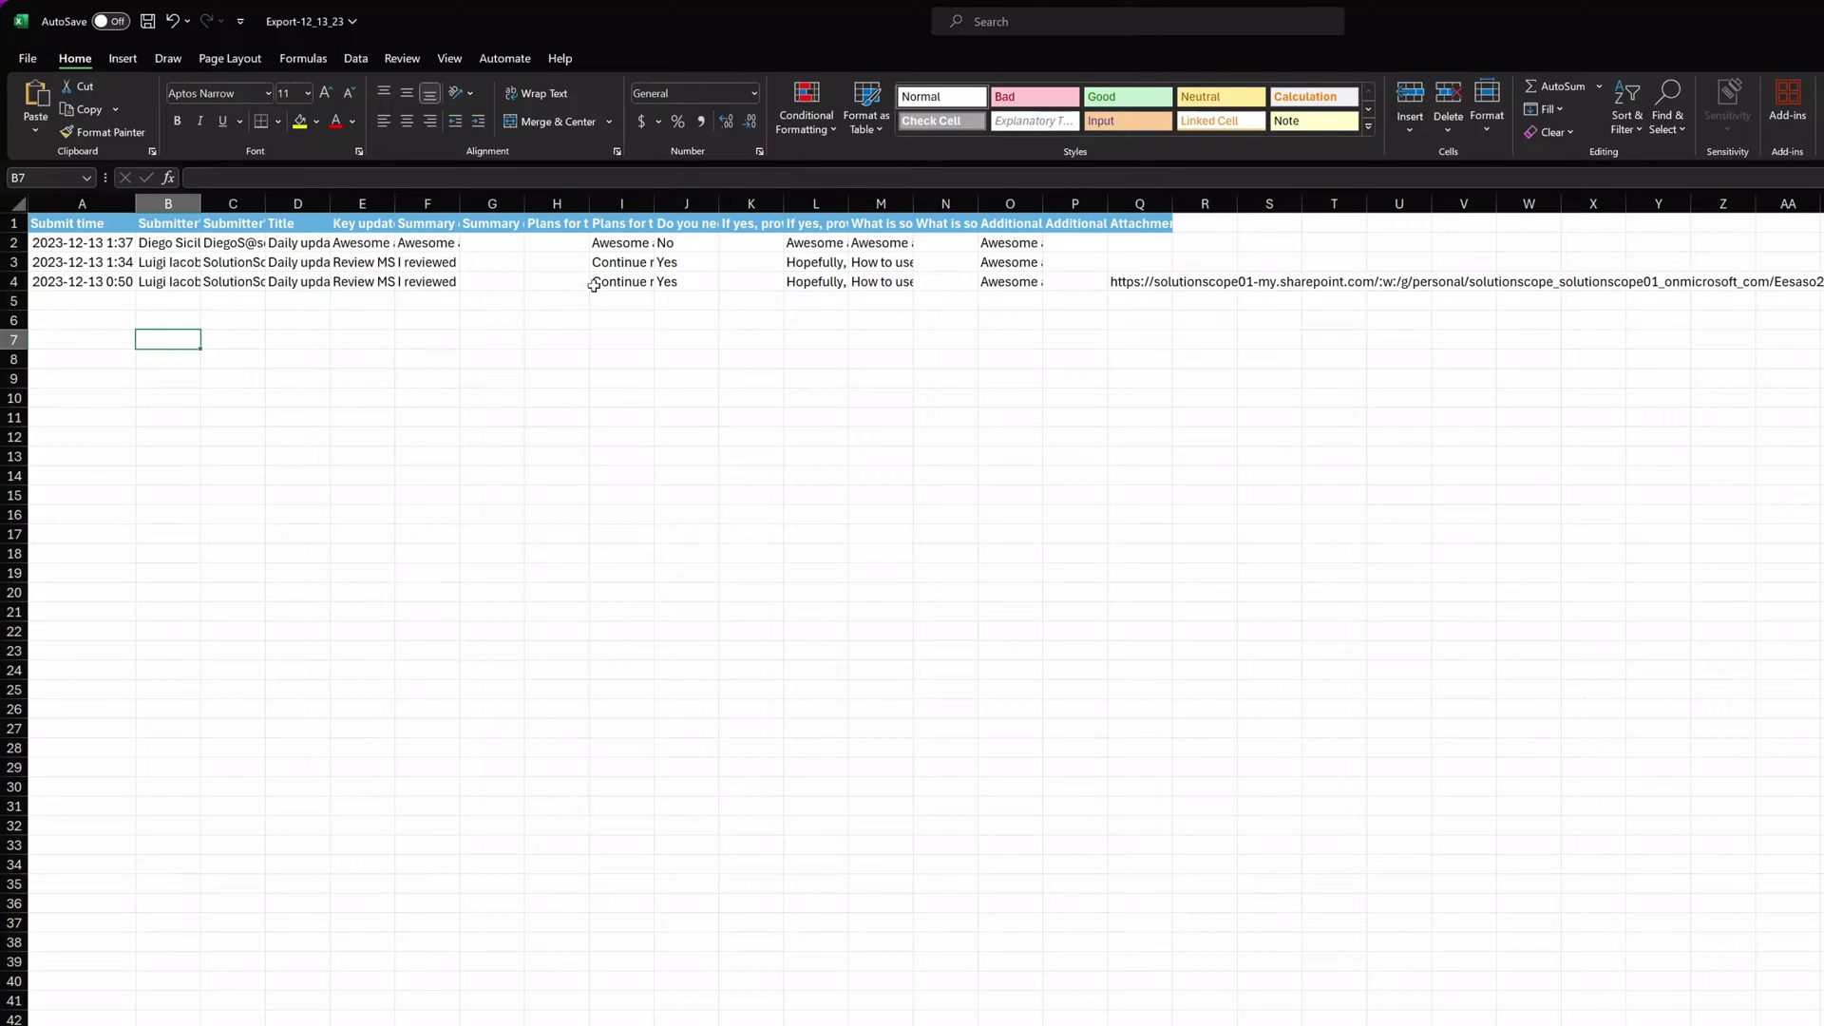
# AutoFit columns I, J and L in Export-12_13_23.xlsx.
pyautogui.doubleClick(650, 199)
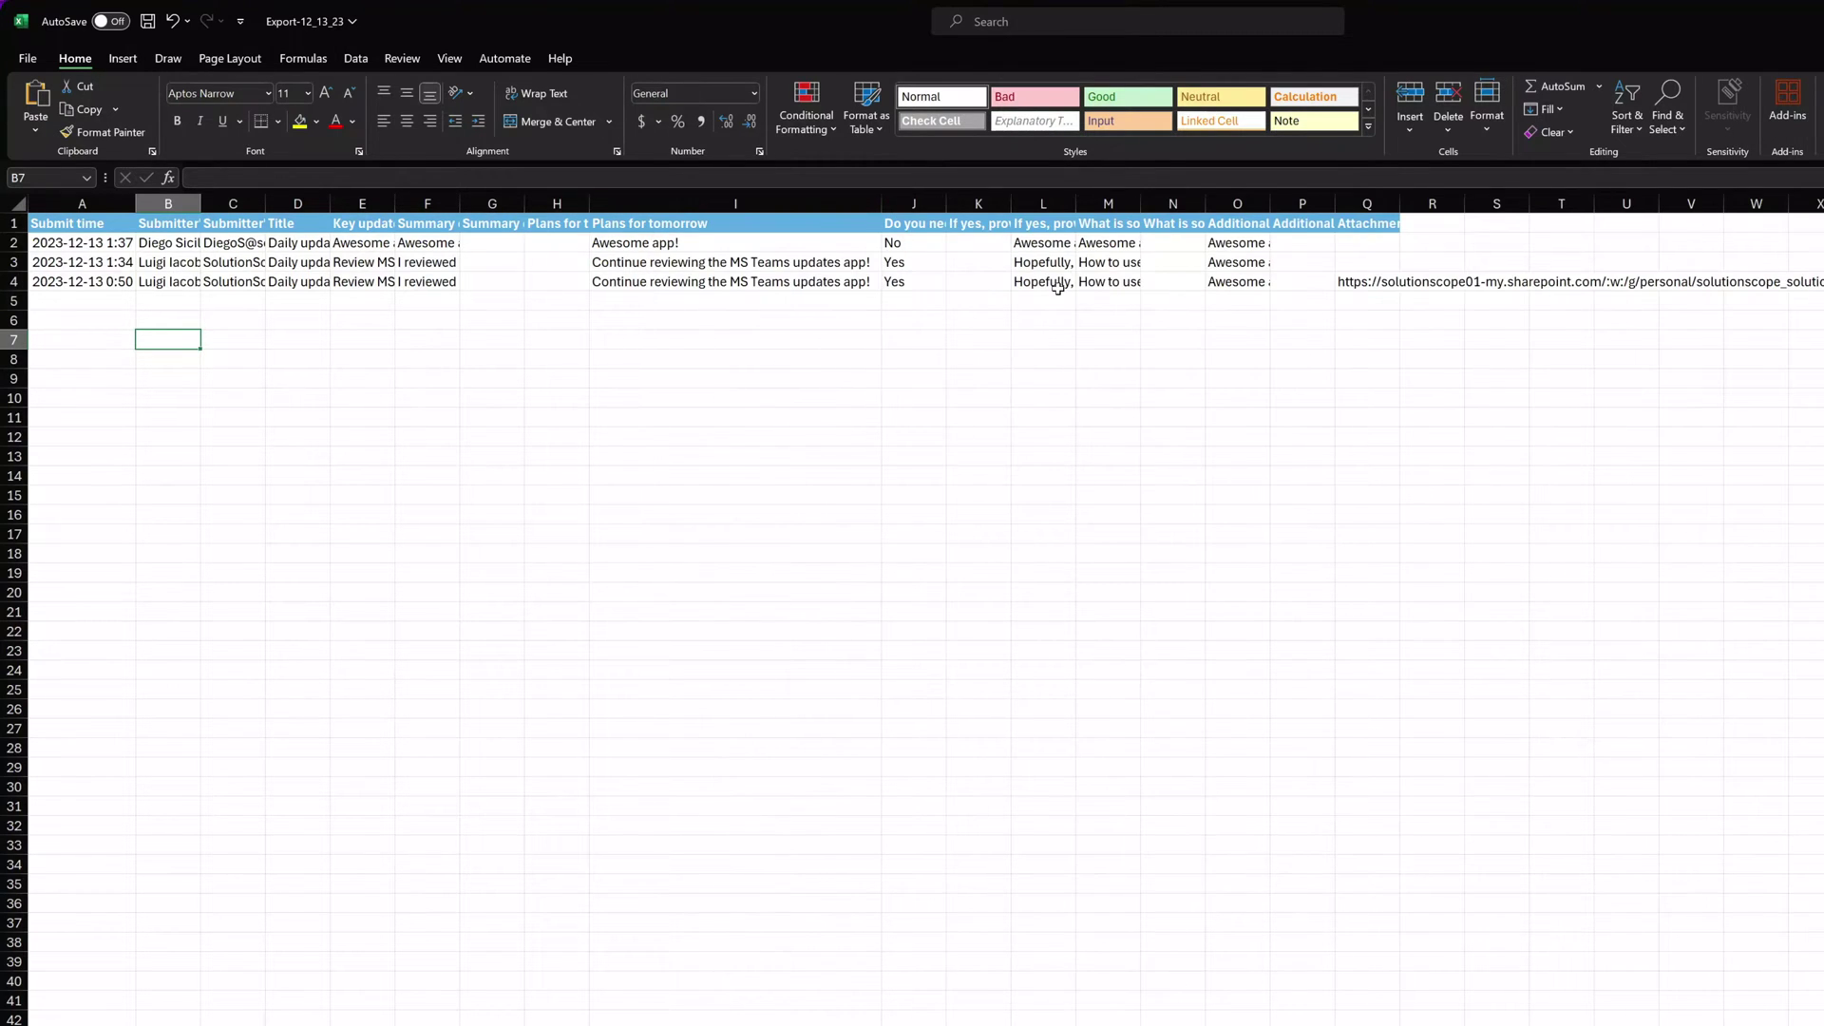
pyautogui.doubleClick(948, 203)
pyautogui.doubleClick(1178, 202)
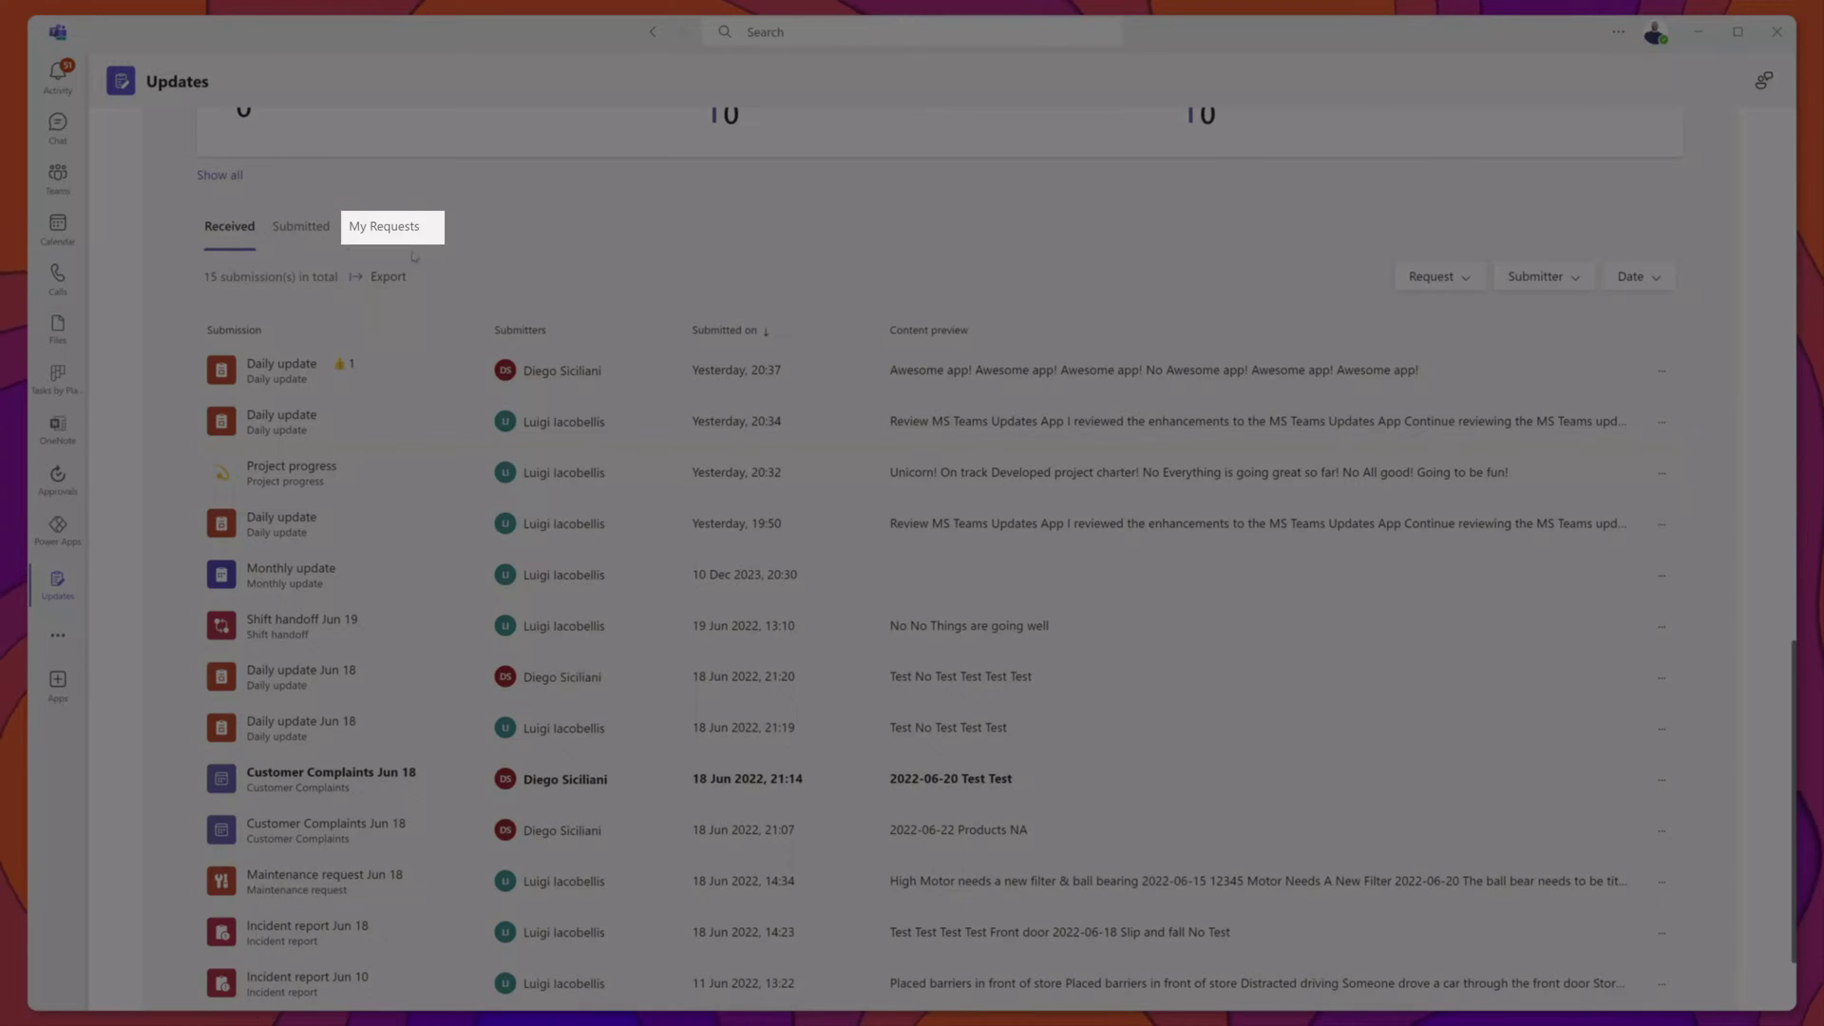
# Show My Requests and the actions menu for the first request.
pyautogui.click(396, 236)
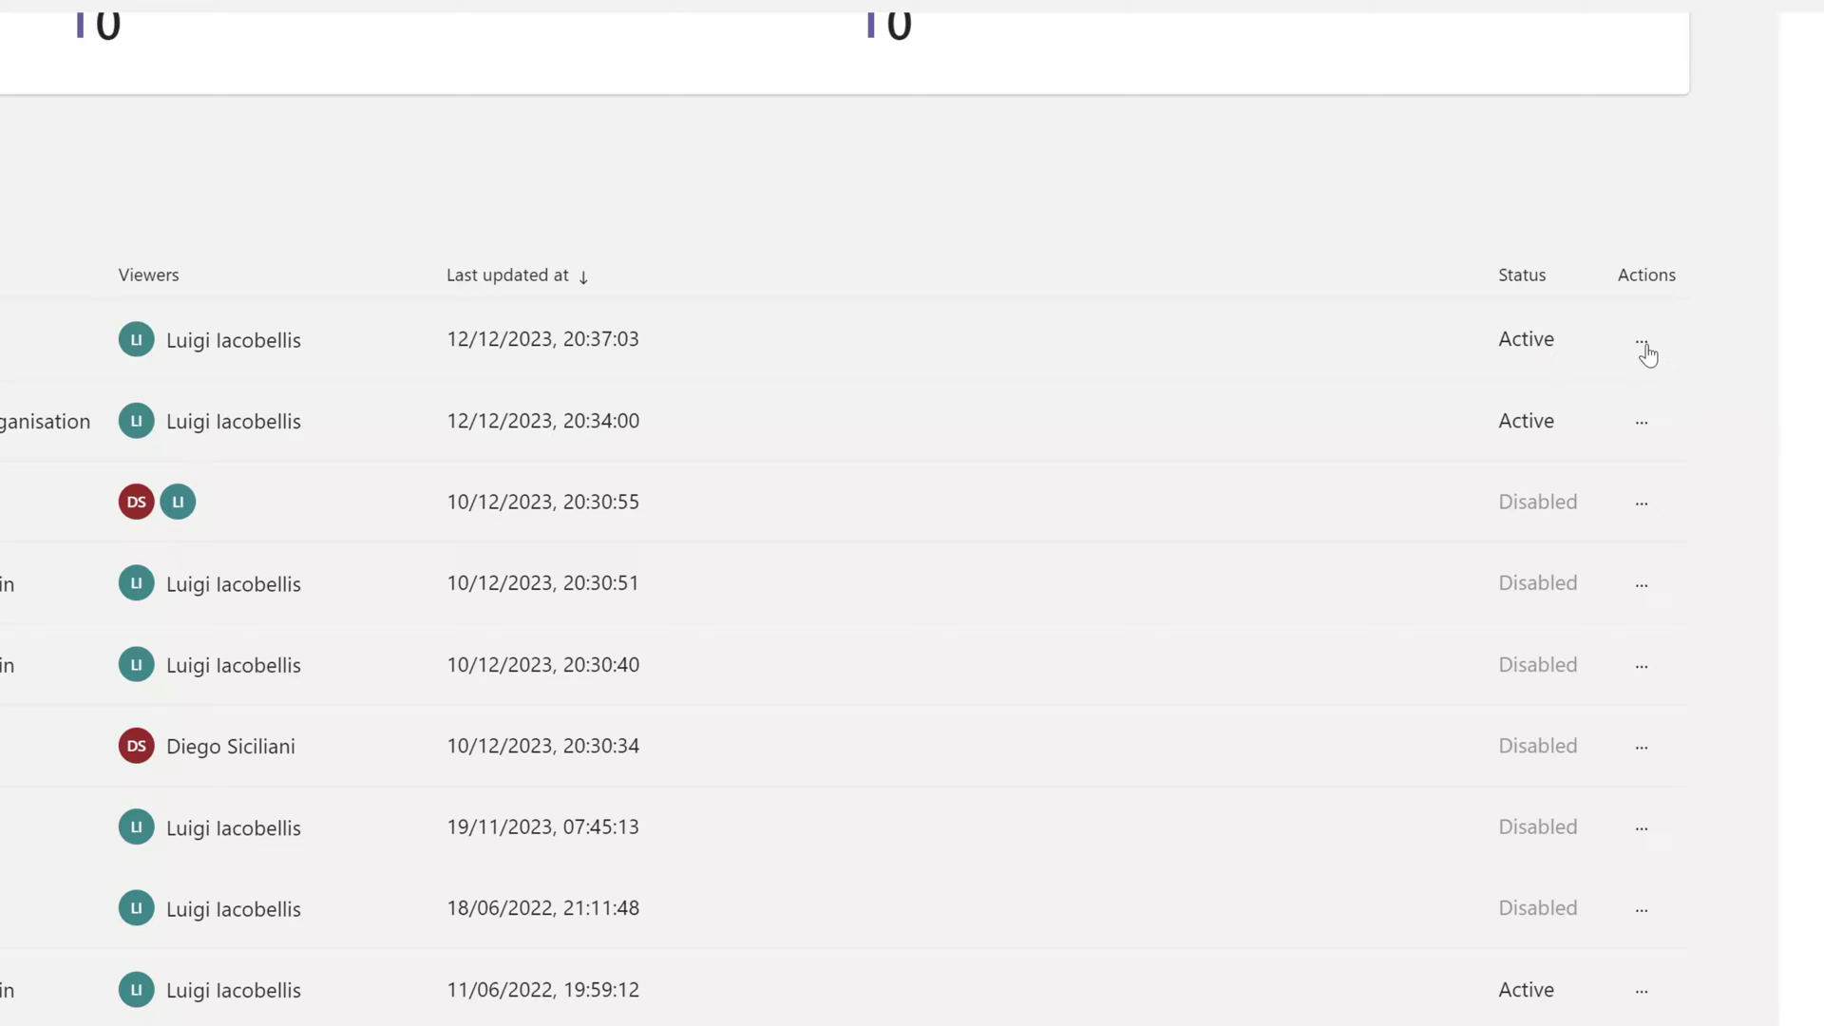
pyautogui.click(1643, 343)
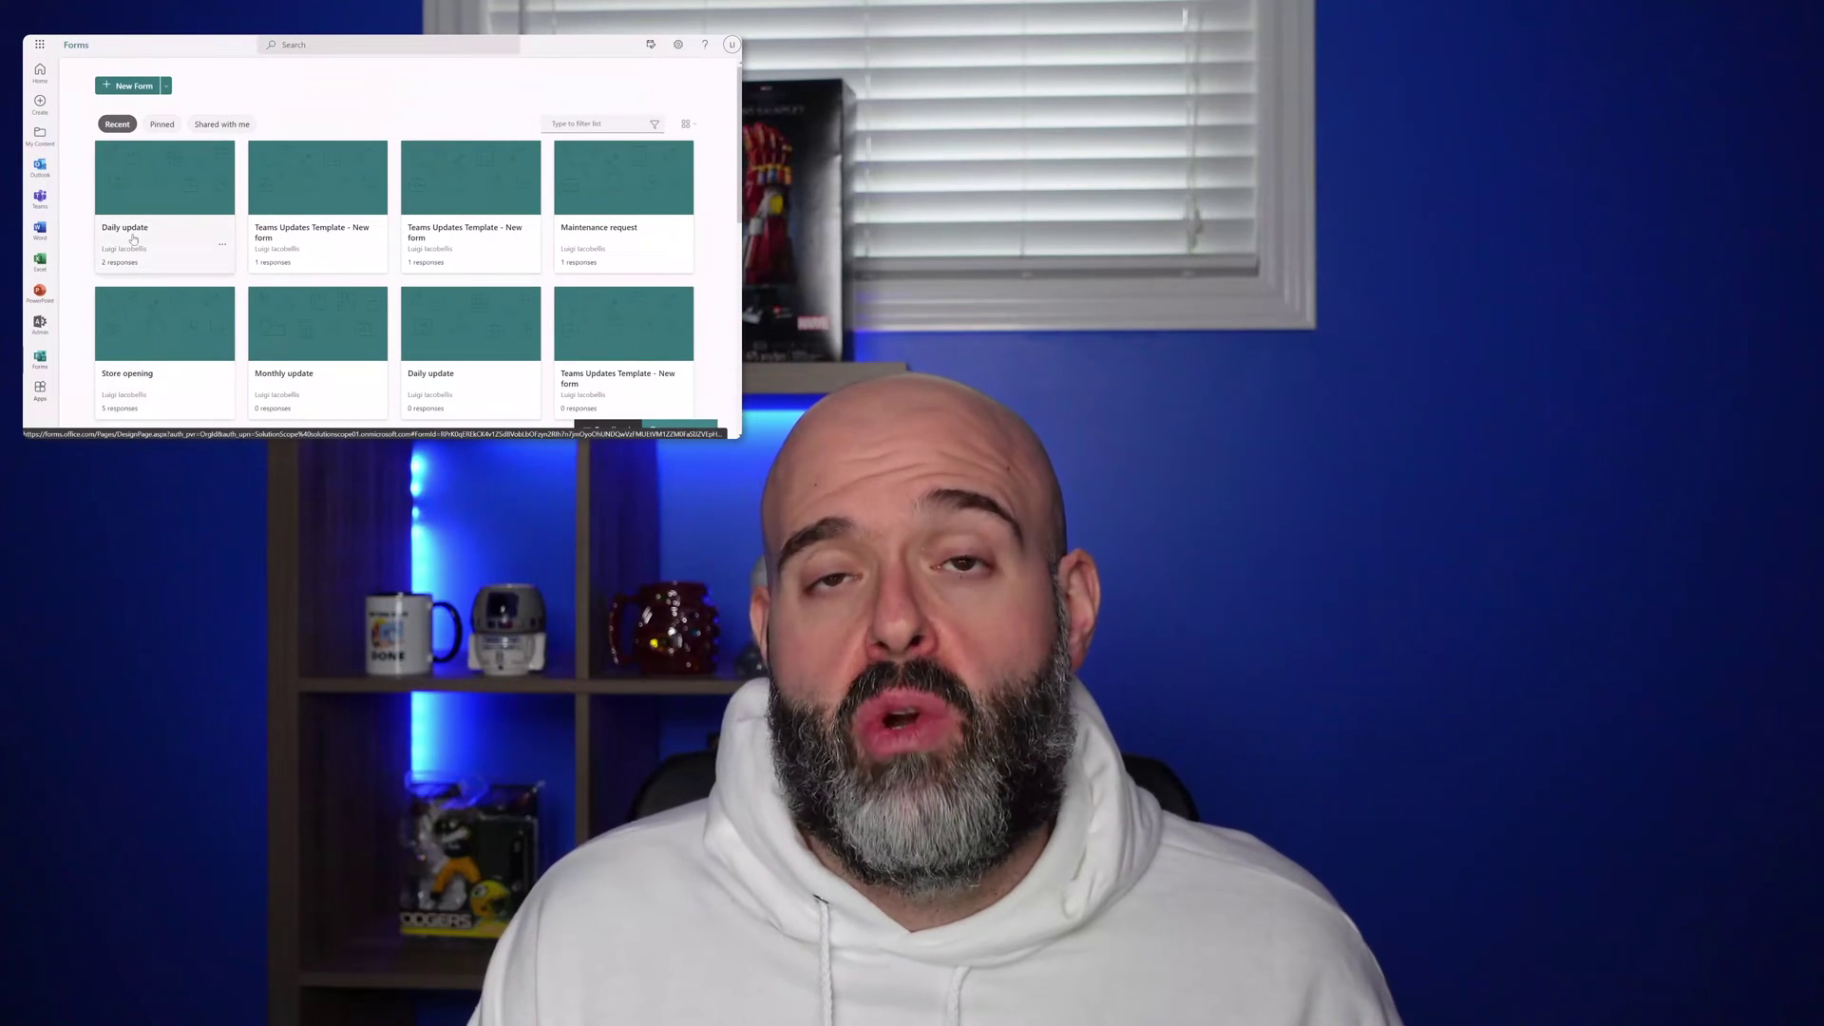
# Open the Daily update form card and scroll through all of its questions.
pyautogui.click(167, 235)
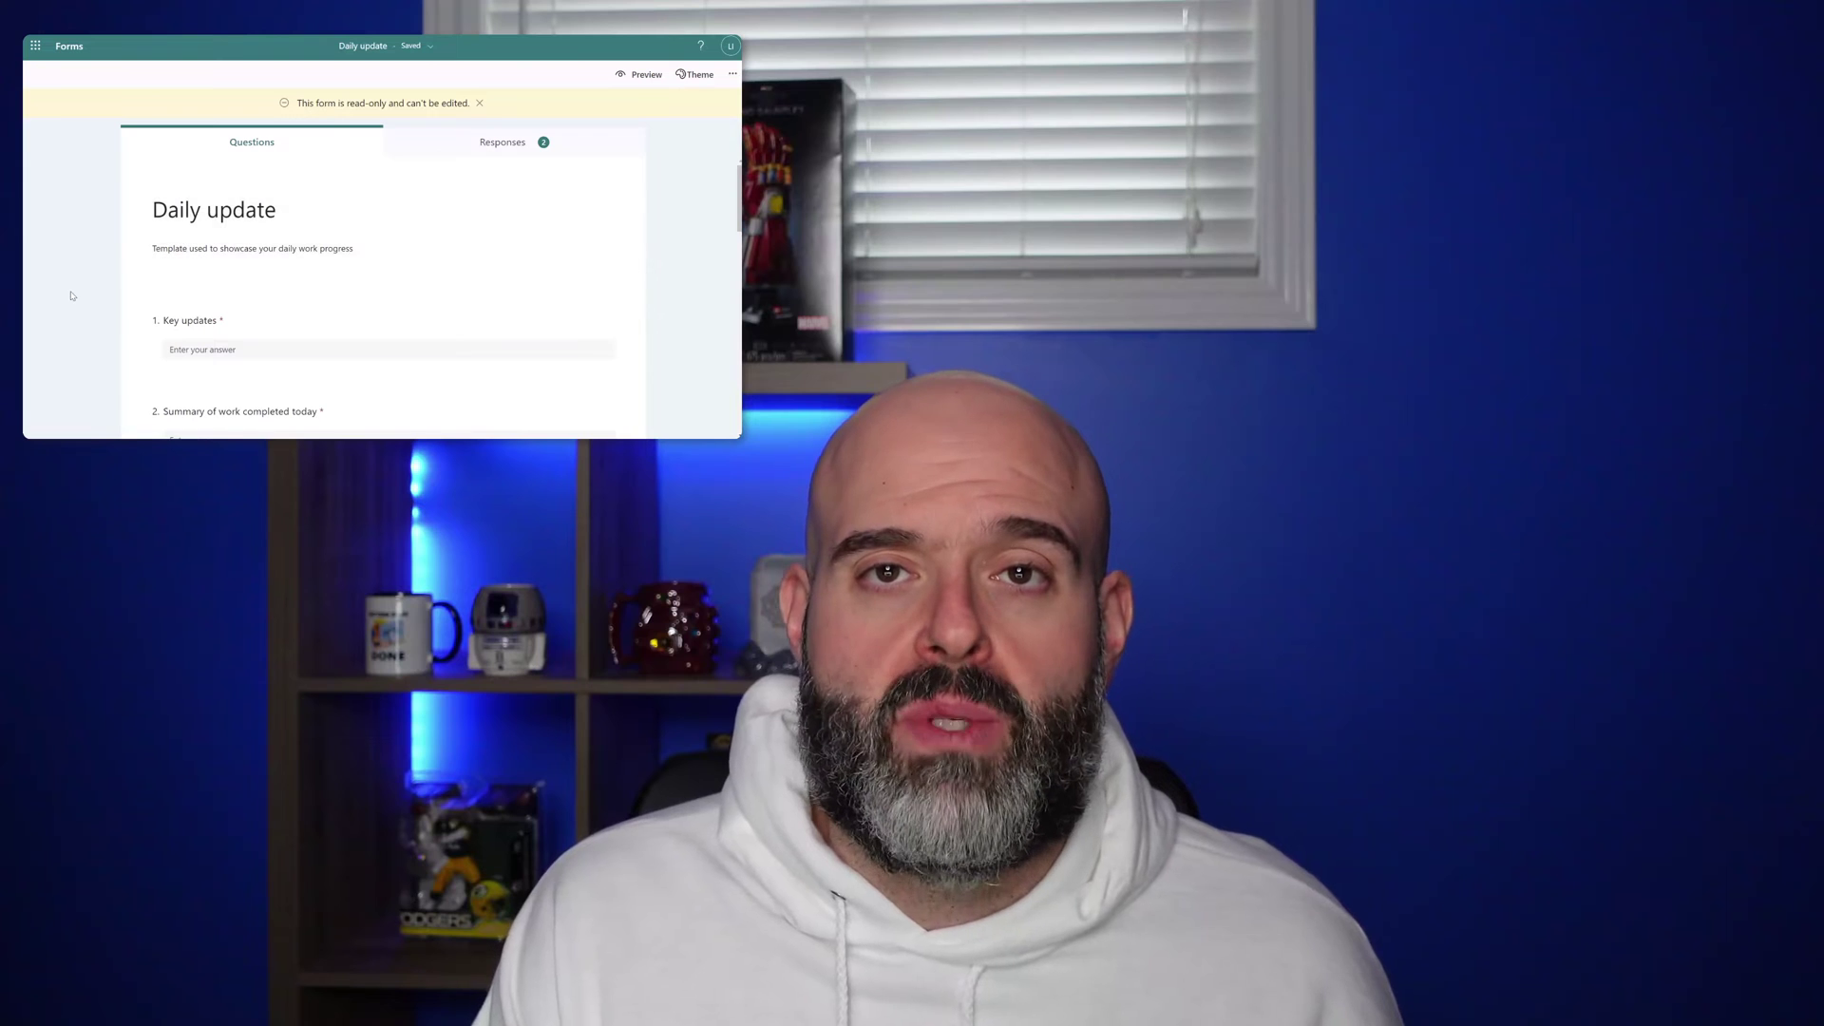
pyautogui.scroll(-1, 89, 292)
pyautogui.scroll(-2, 89, 291)
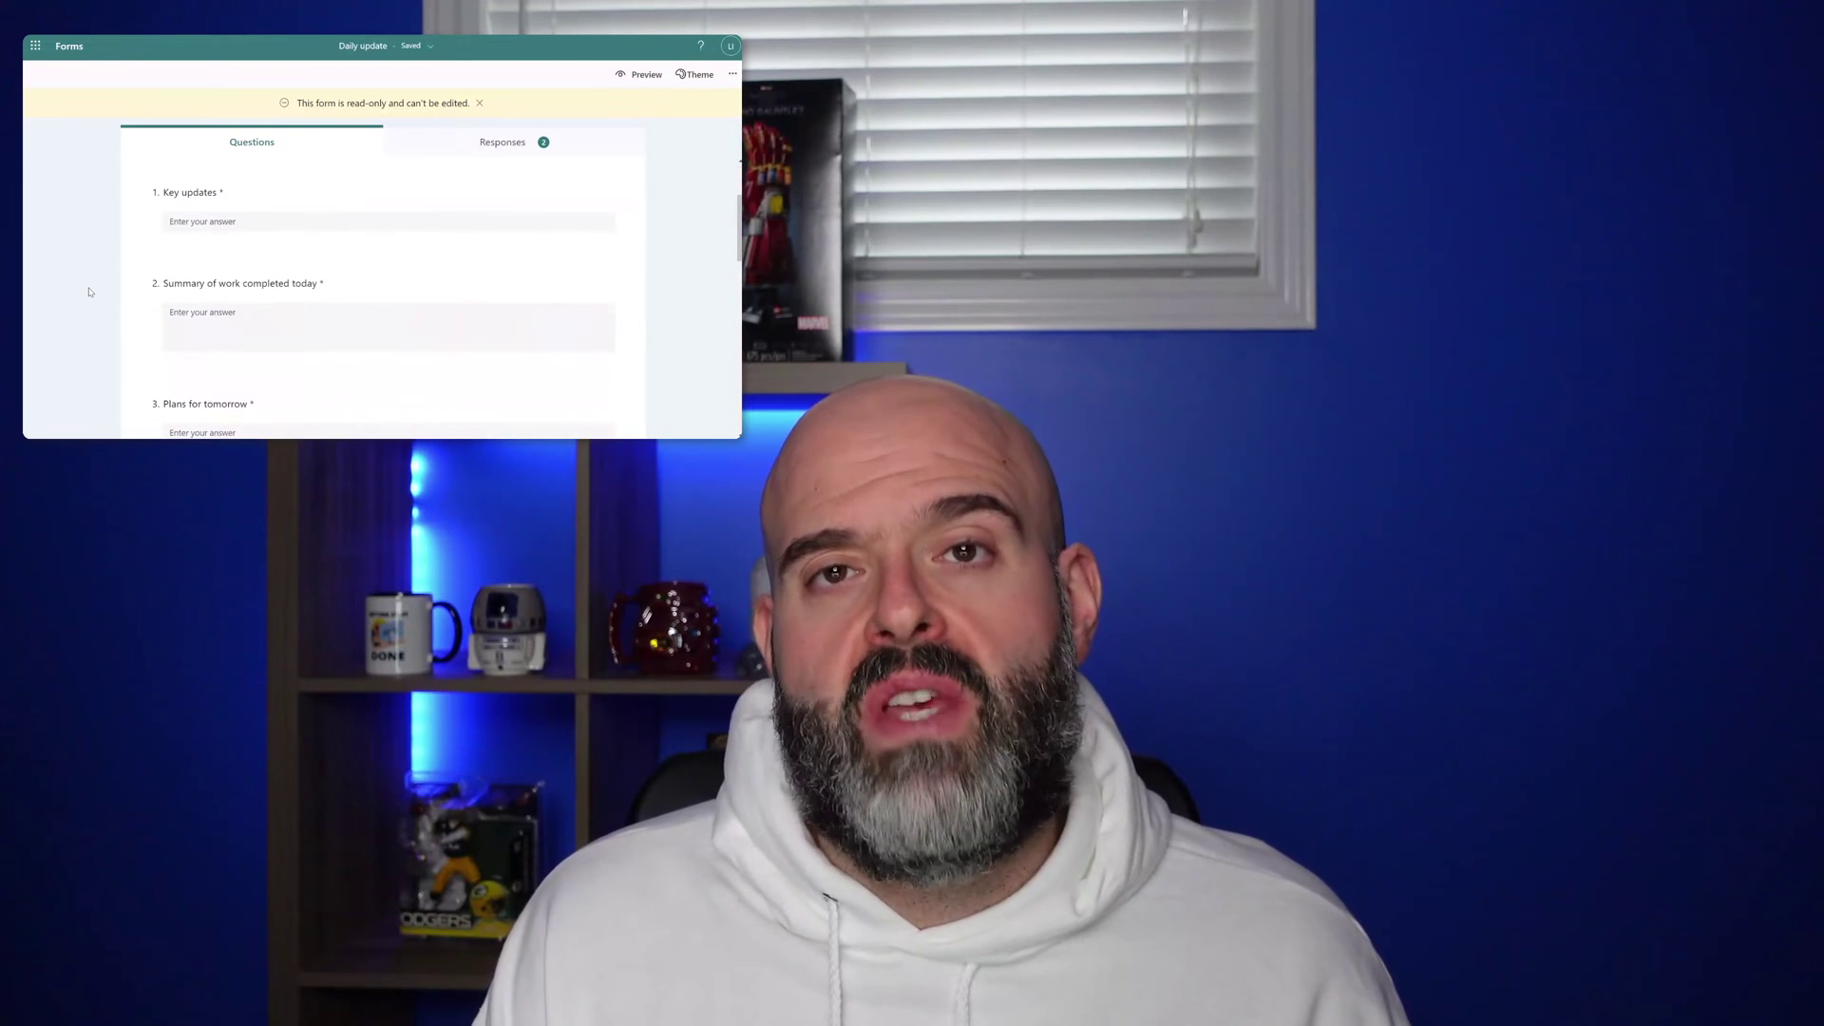
pyautogui.scroll(-12, 89, 292)
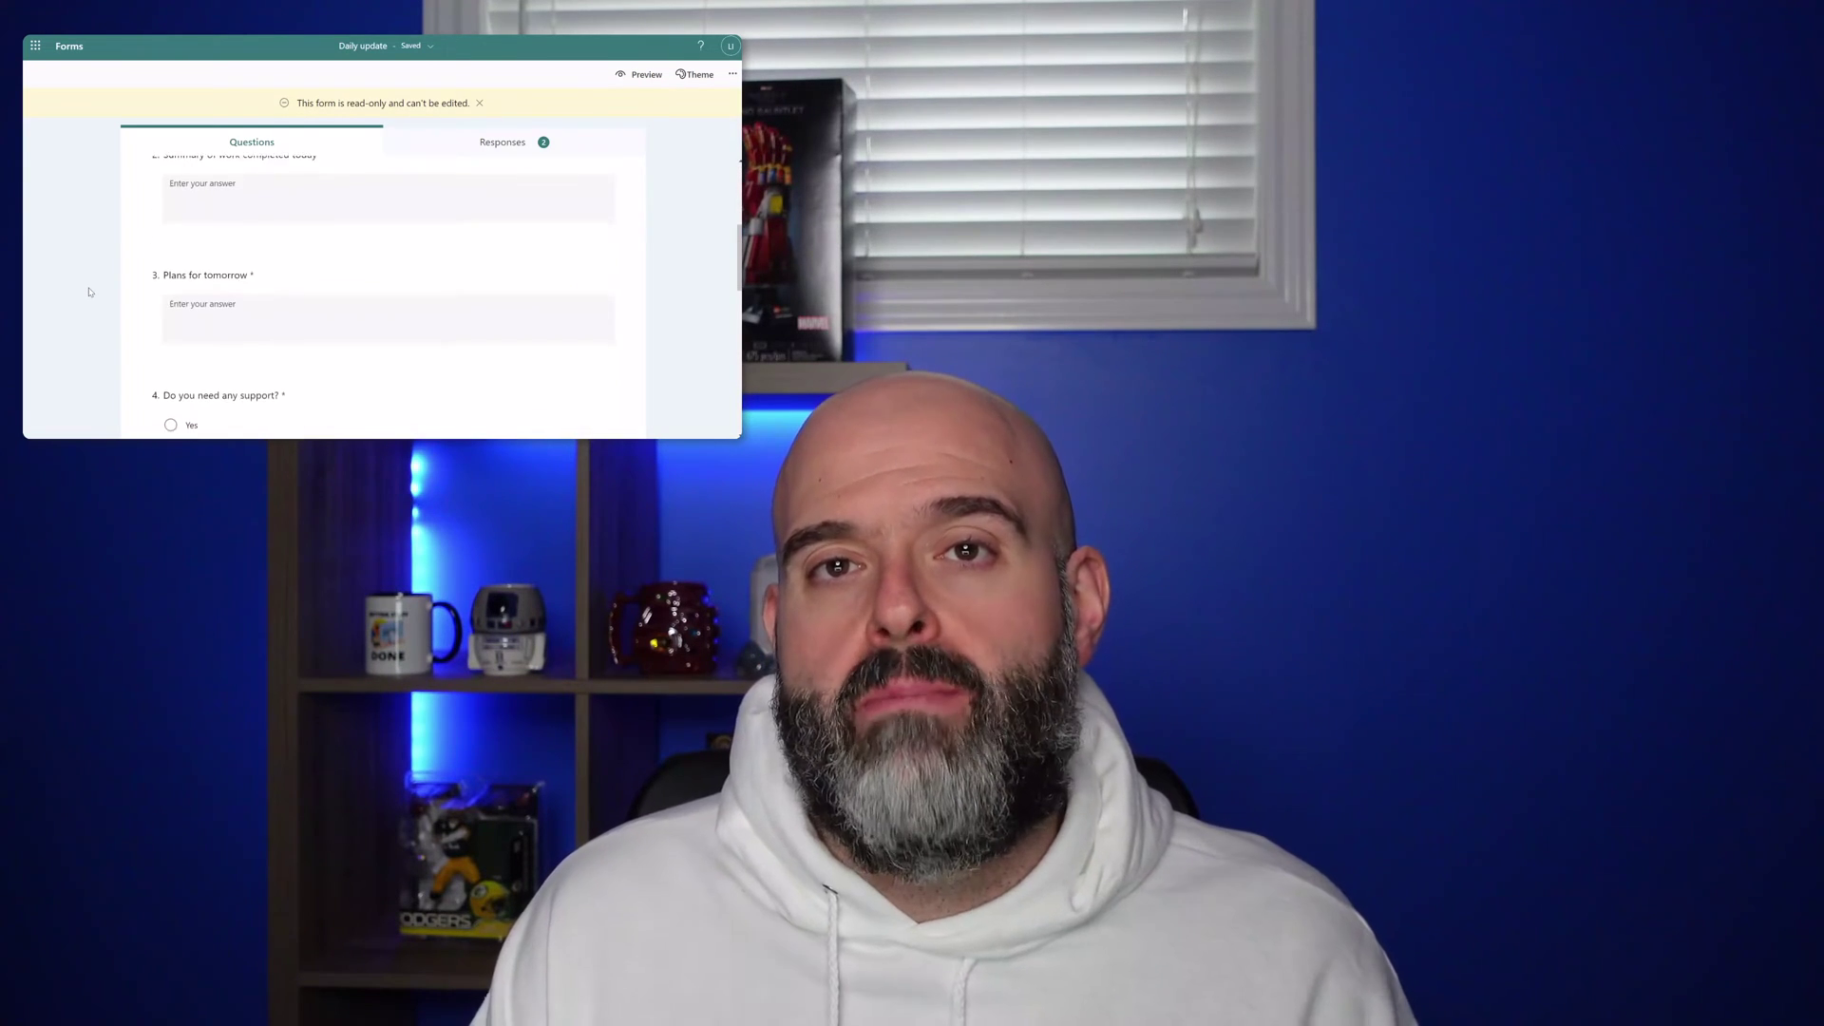
pyautogui.scroll(-3, 89, 291)
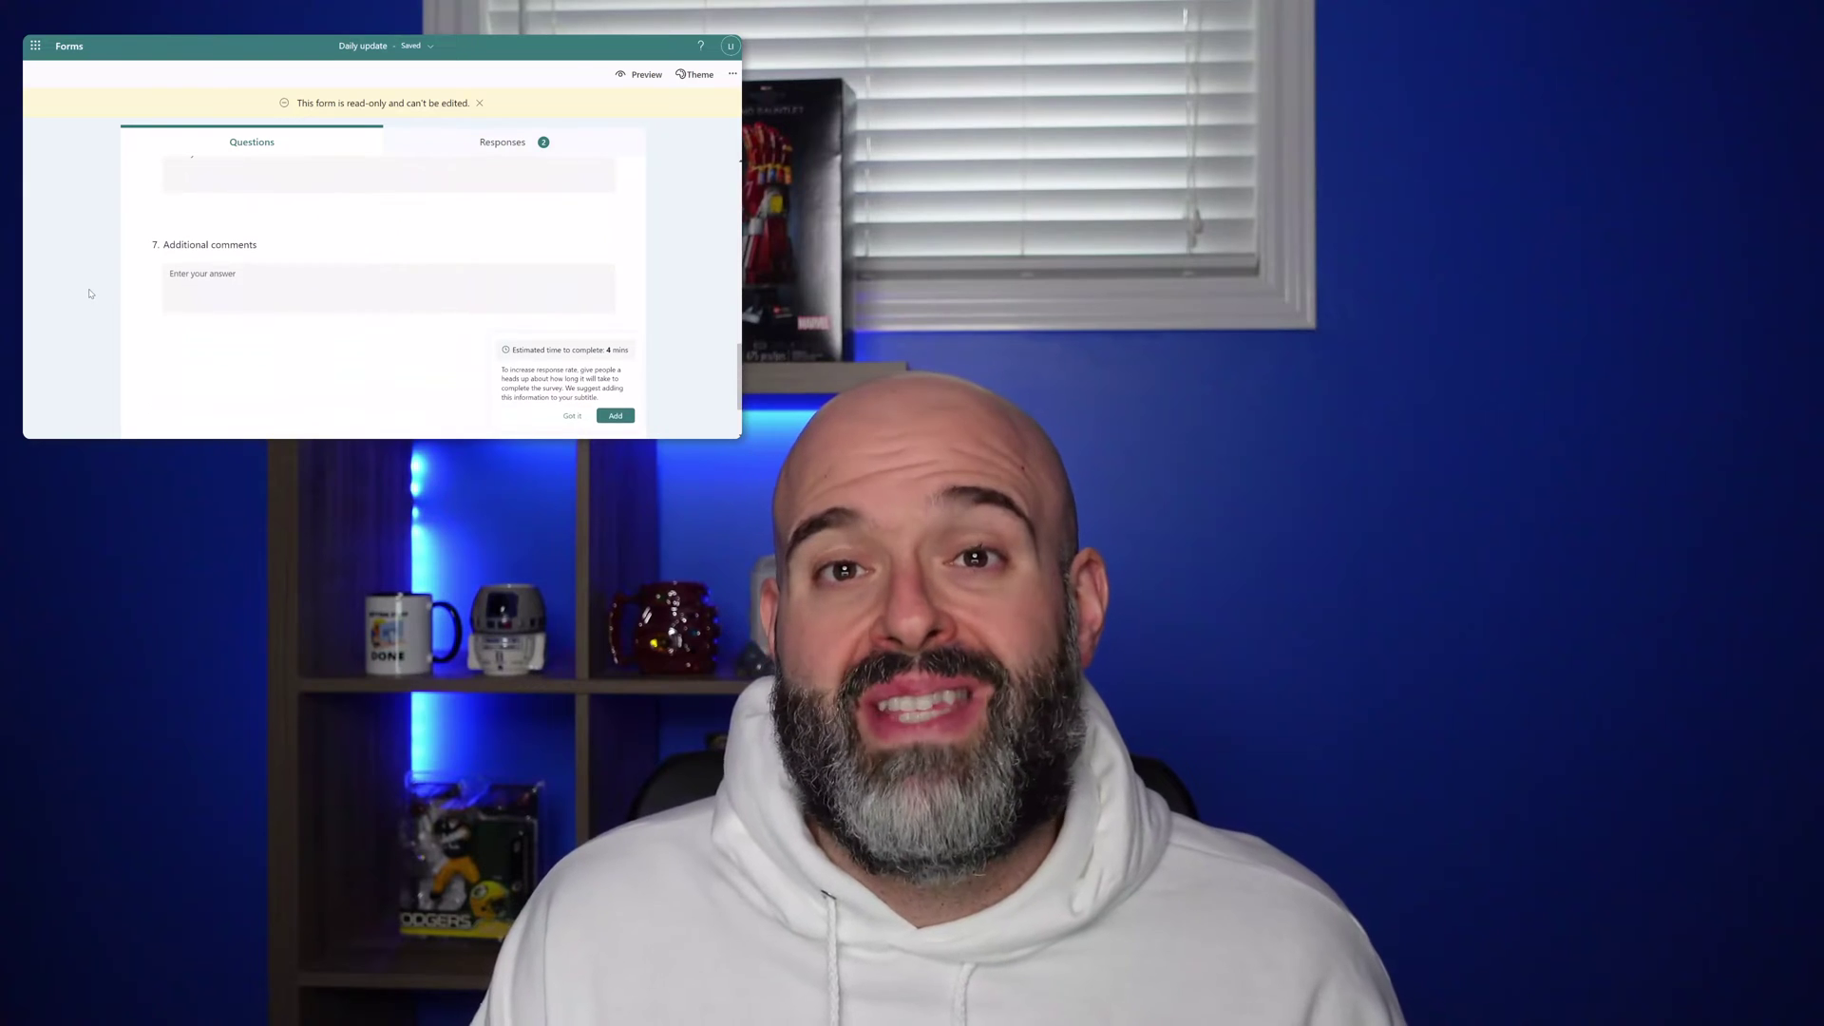
pyautogui.scroll(15, 89, 293)
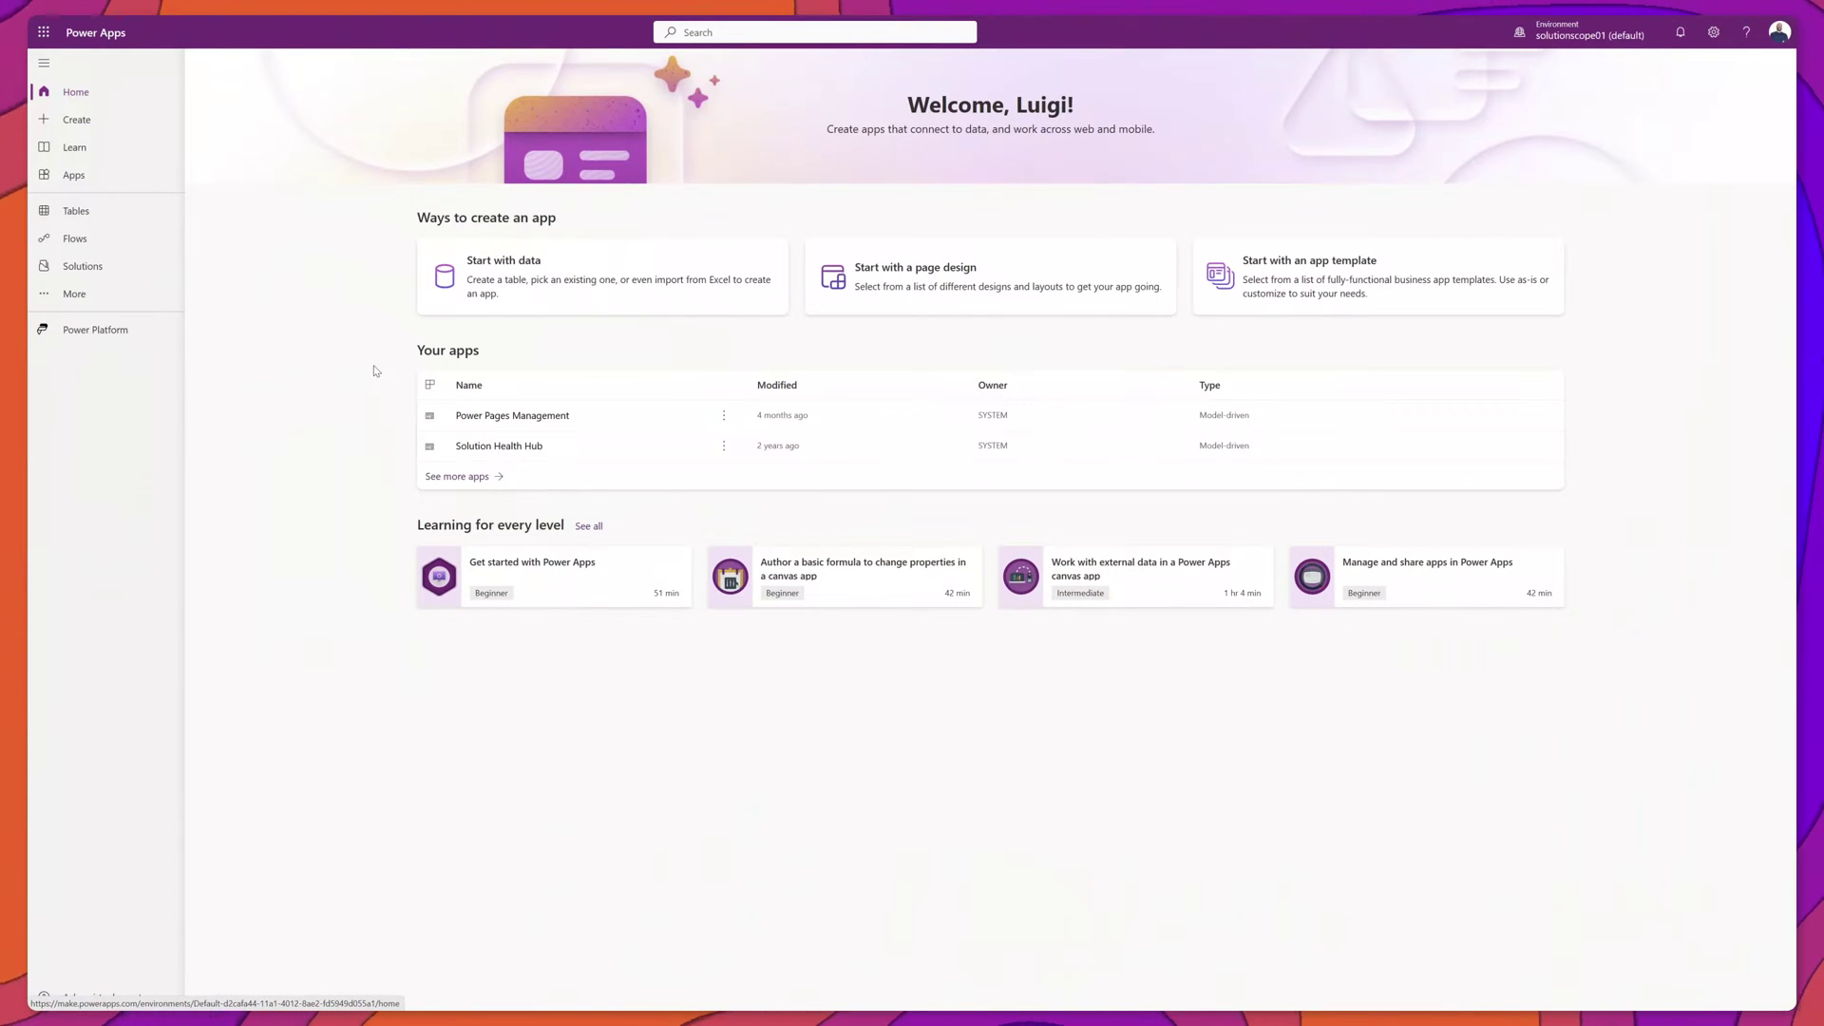
# Show all Power Apps tables and search 'Report' to list the msmwt_report tables.
pyautogui.click(85, 215)
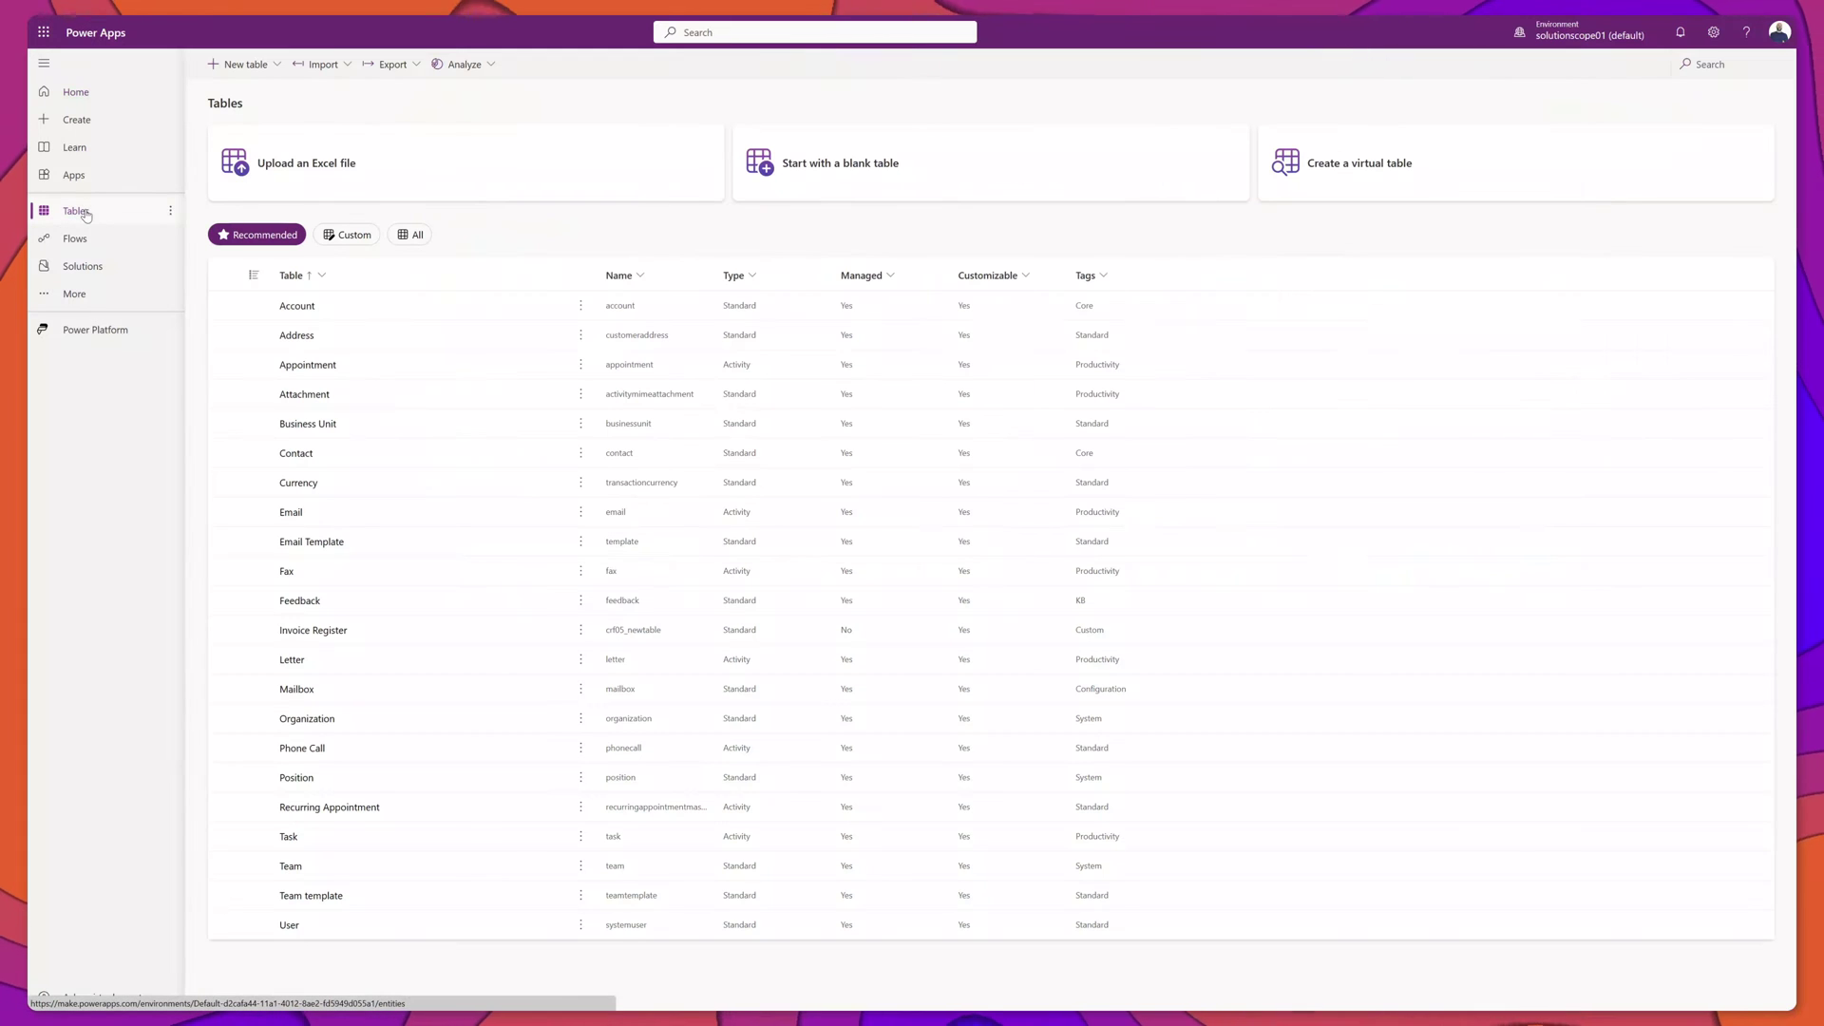
pyautogui.click(412, 235)
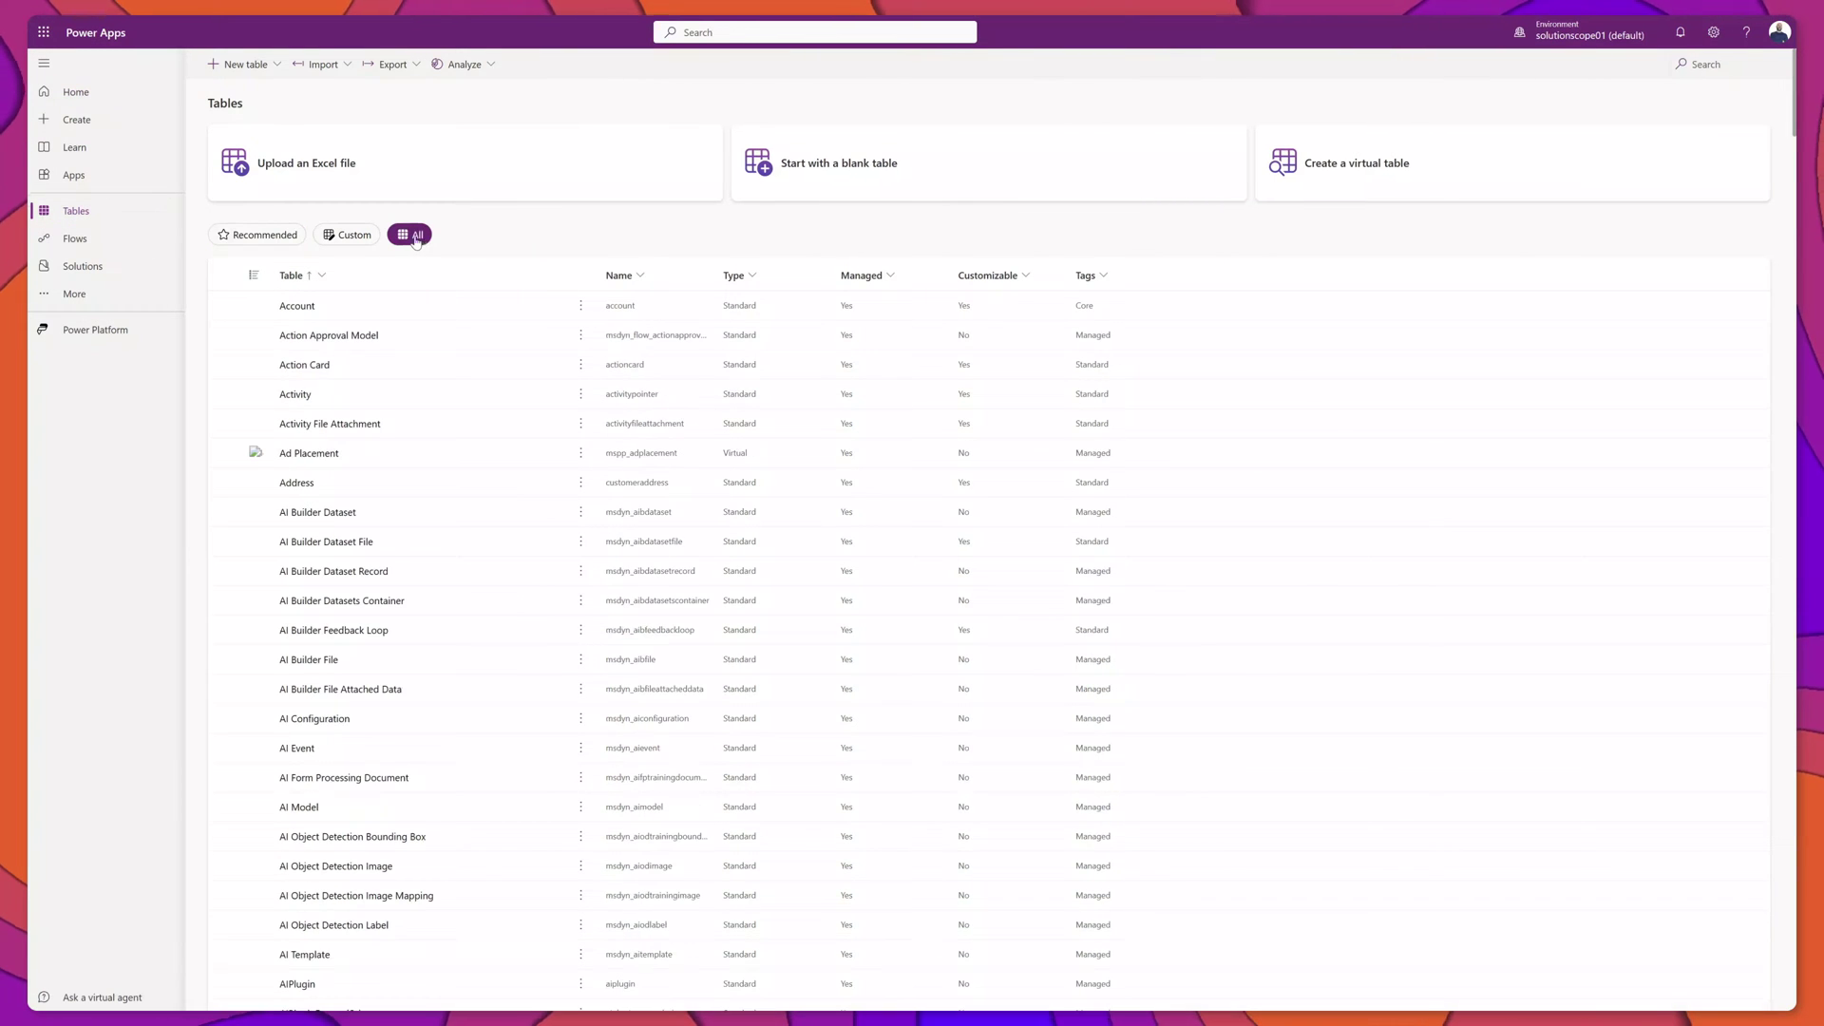
pyautogui.click(1705, 63)
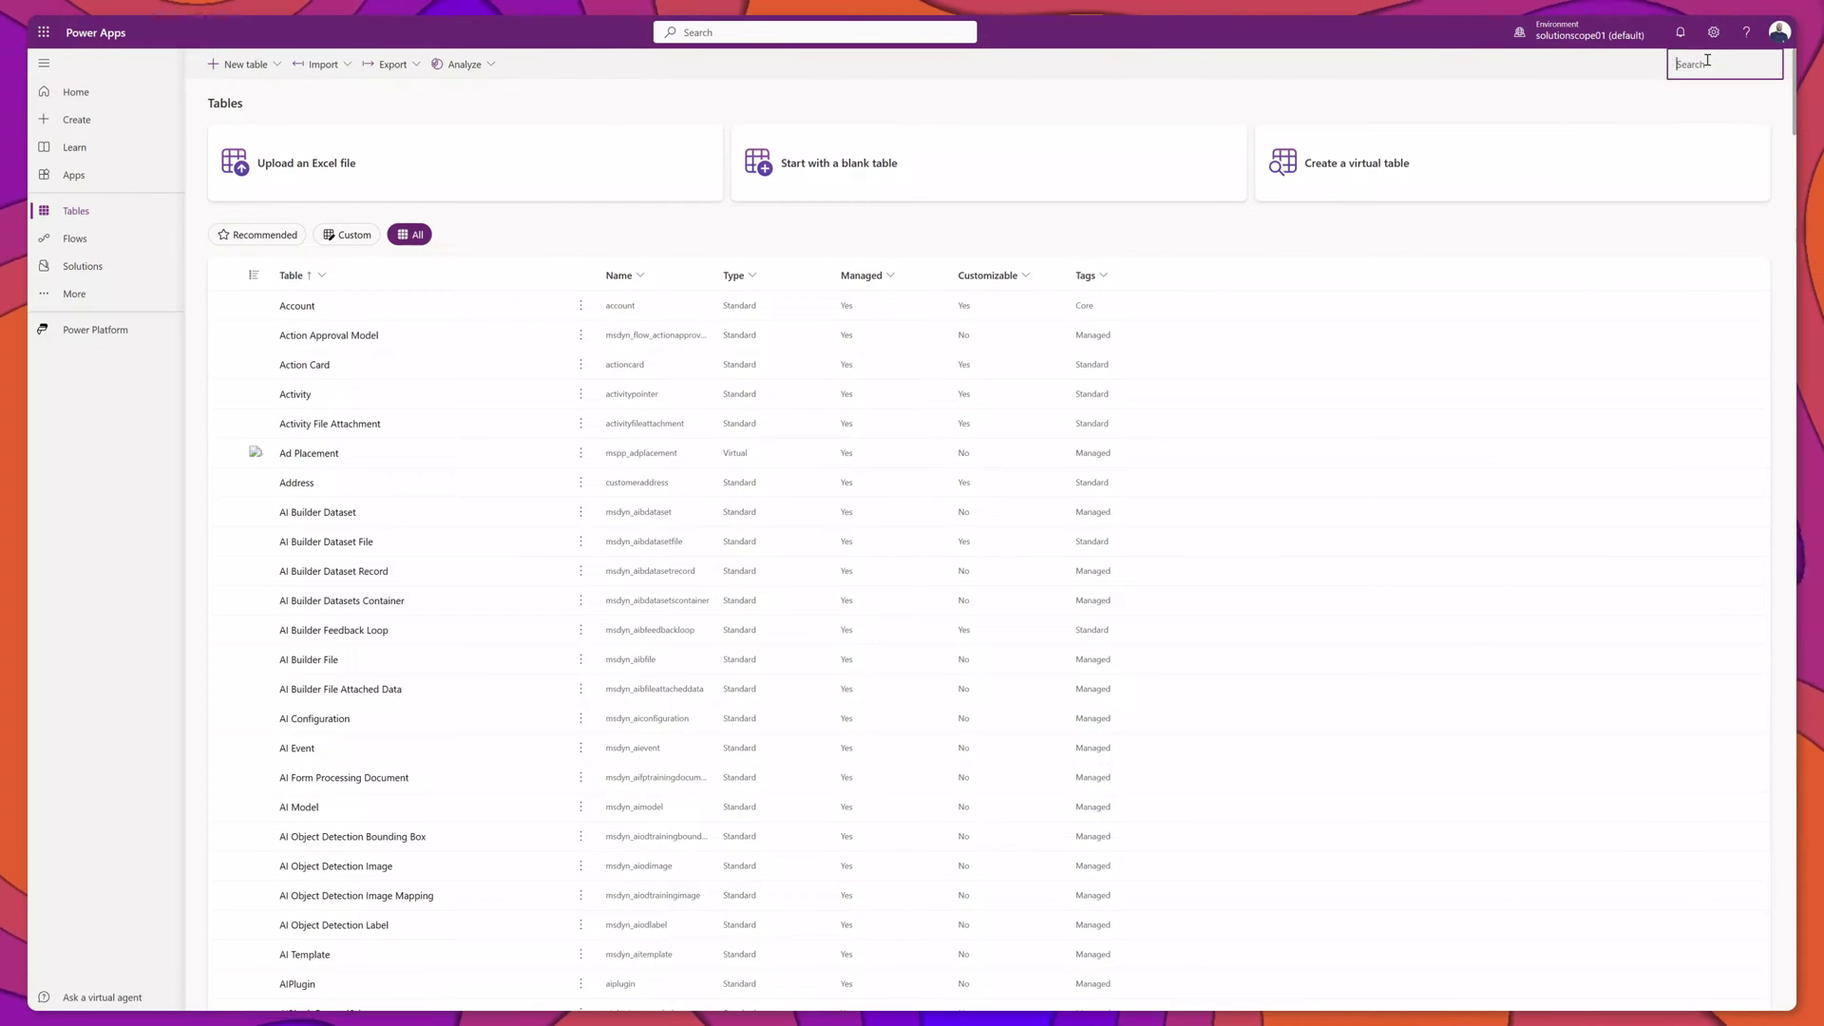
pyautogui.write('Report')
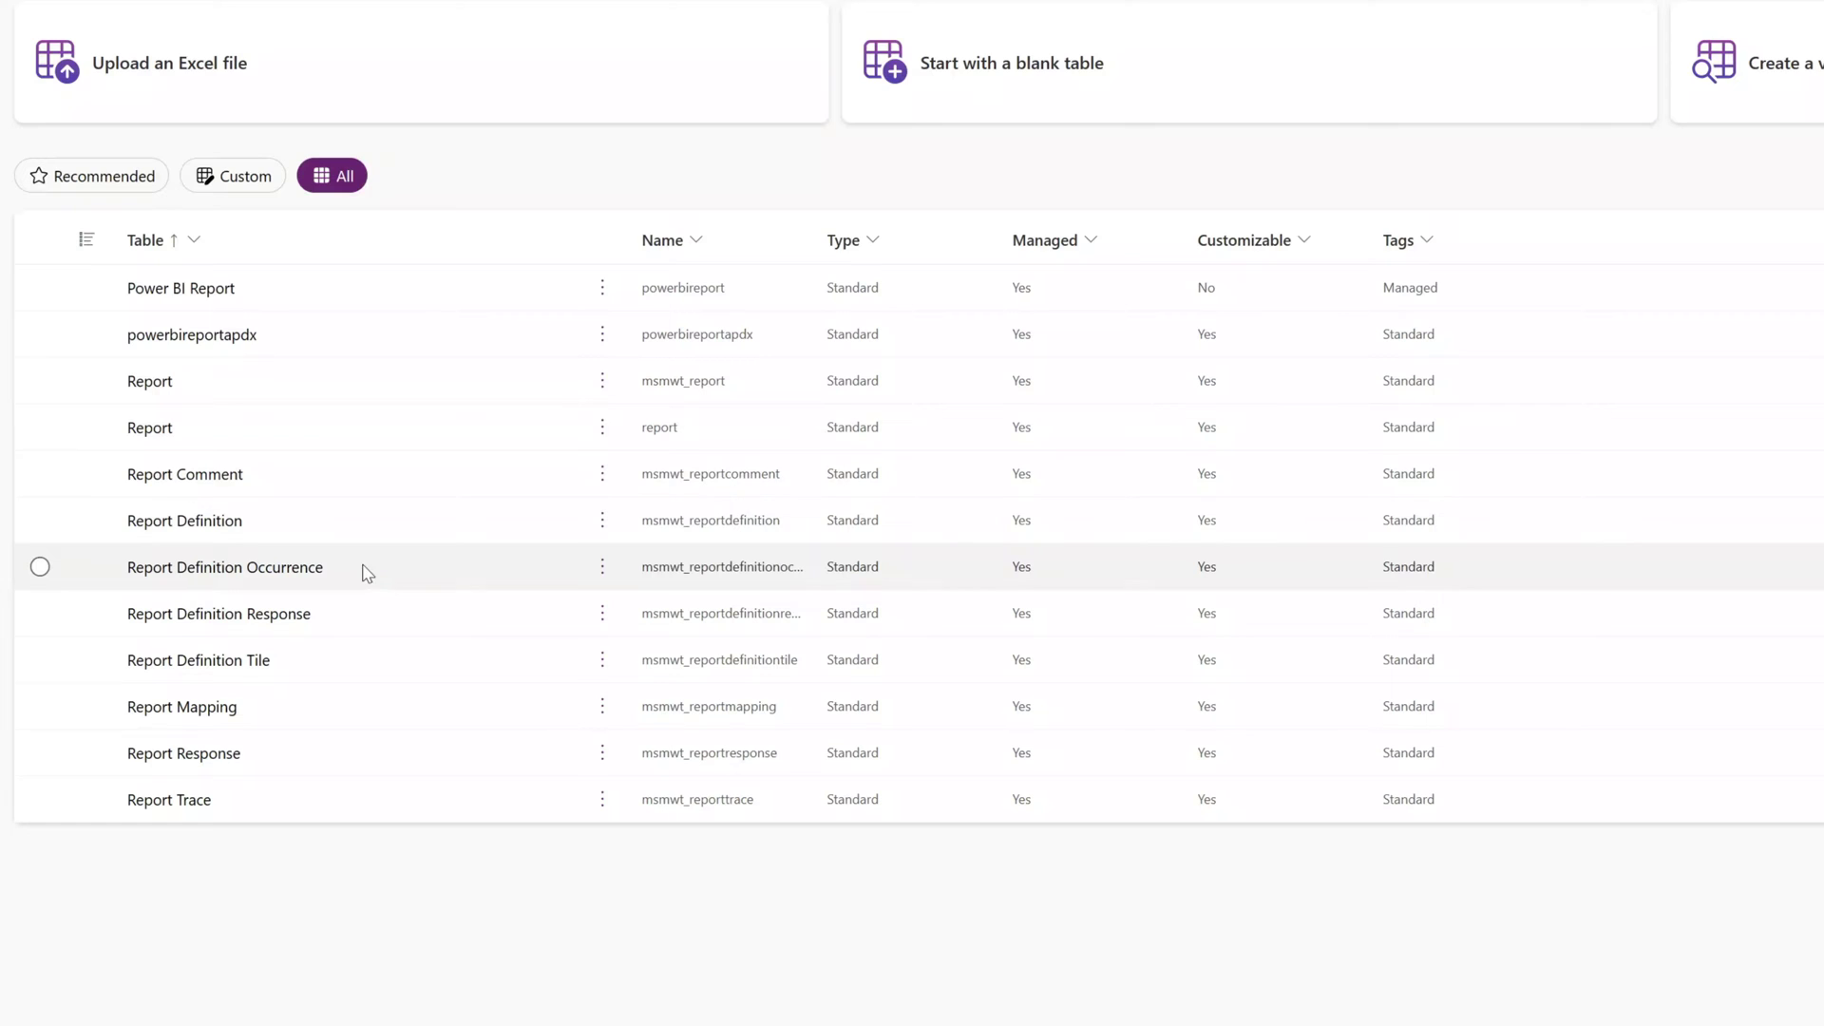
# Select the msmwt_report table and show its 27 dependencies through Advanced.
pyautogui.click(150, 383)
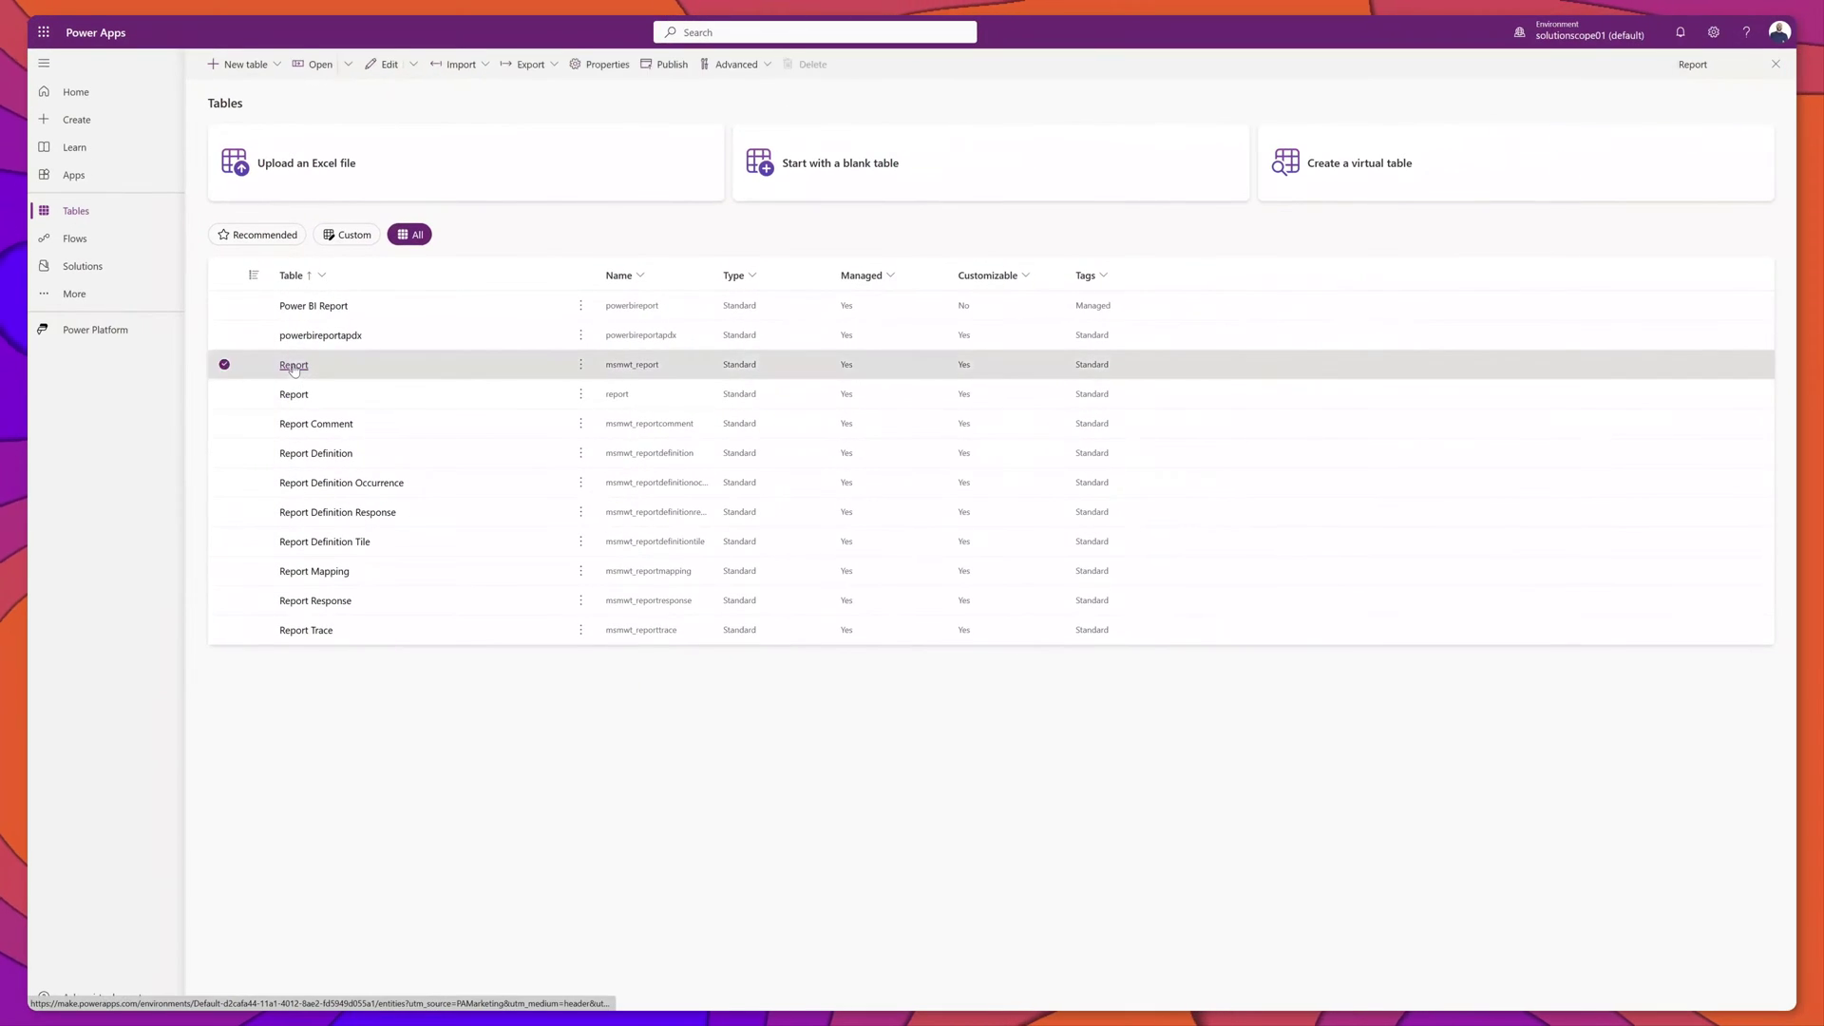
pyautogui.click(294, 365)
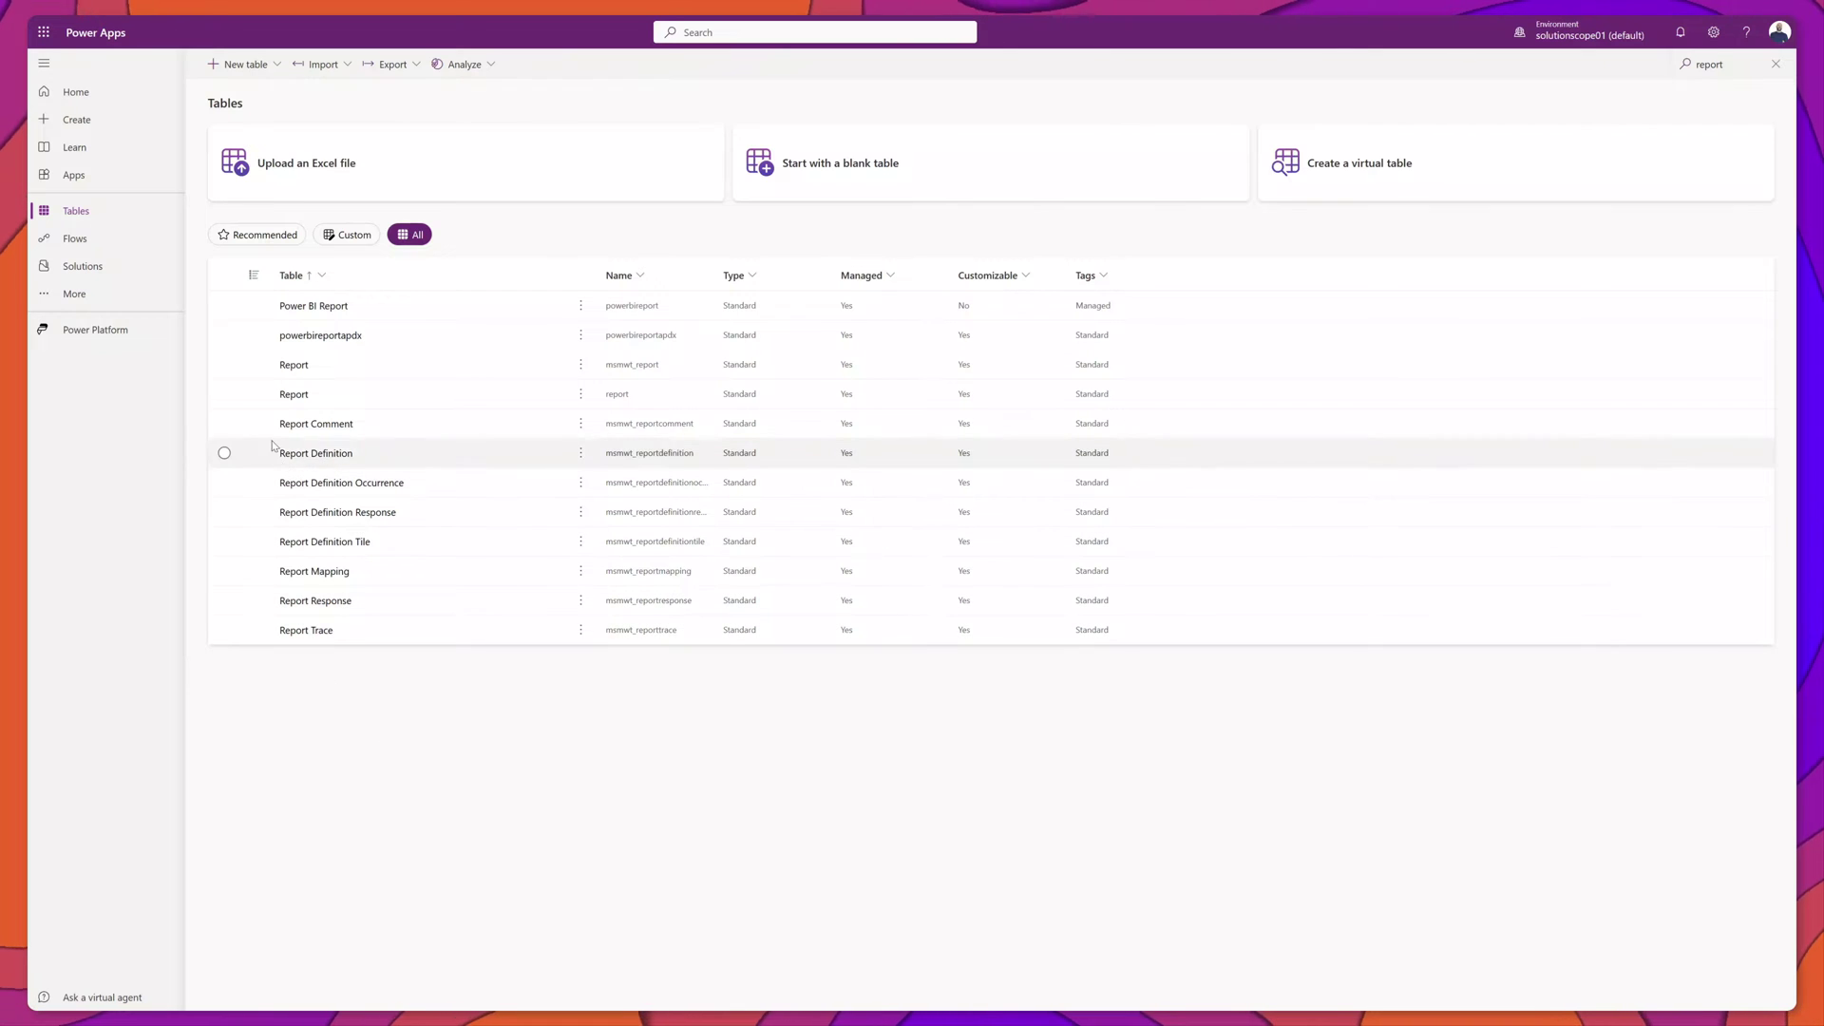
pyautogui.click(224, 364)
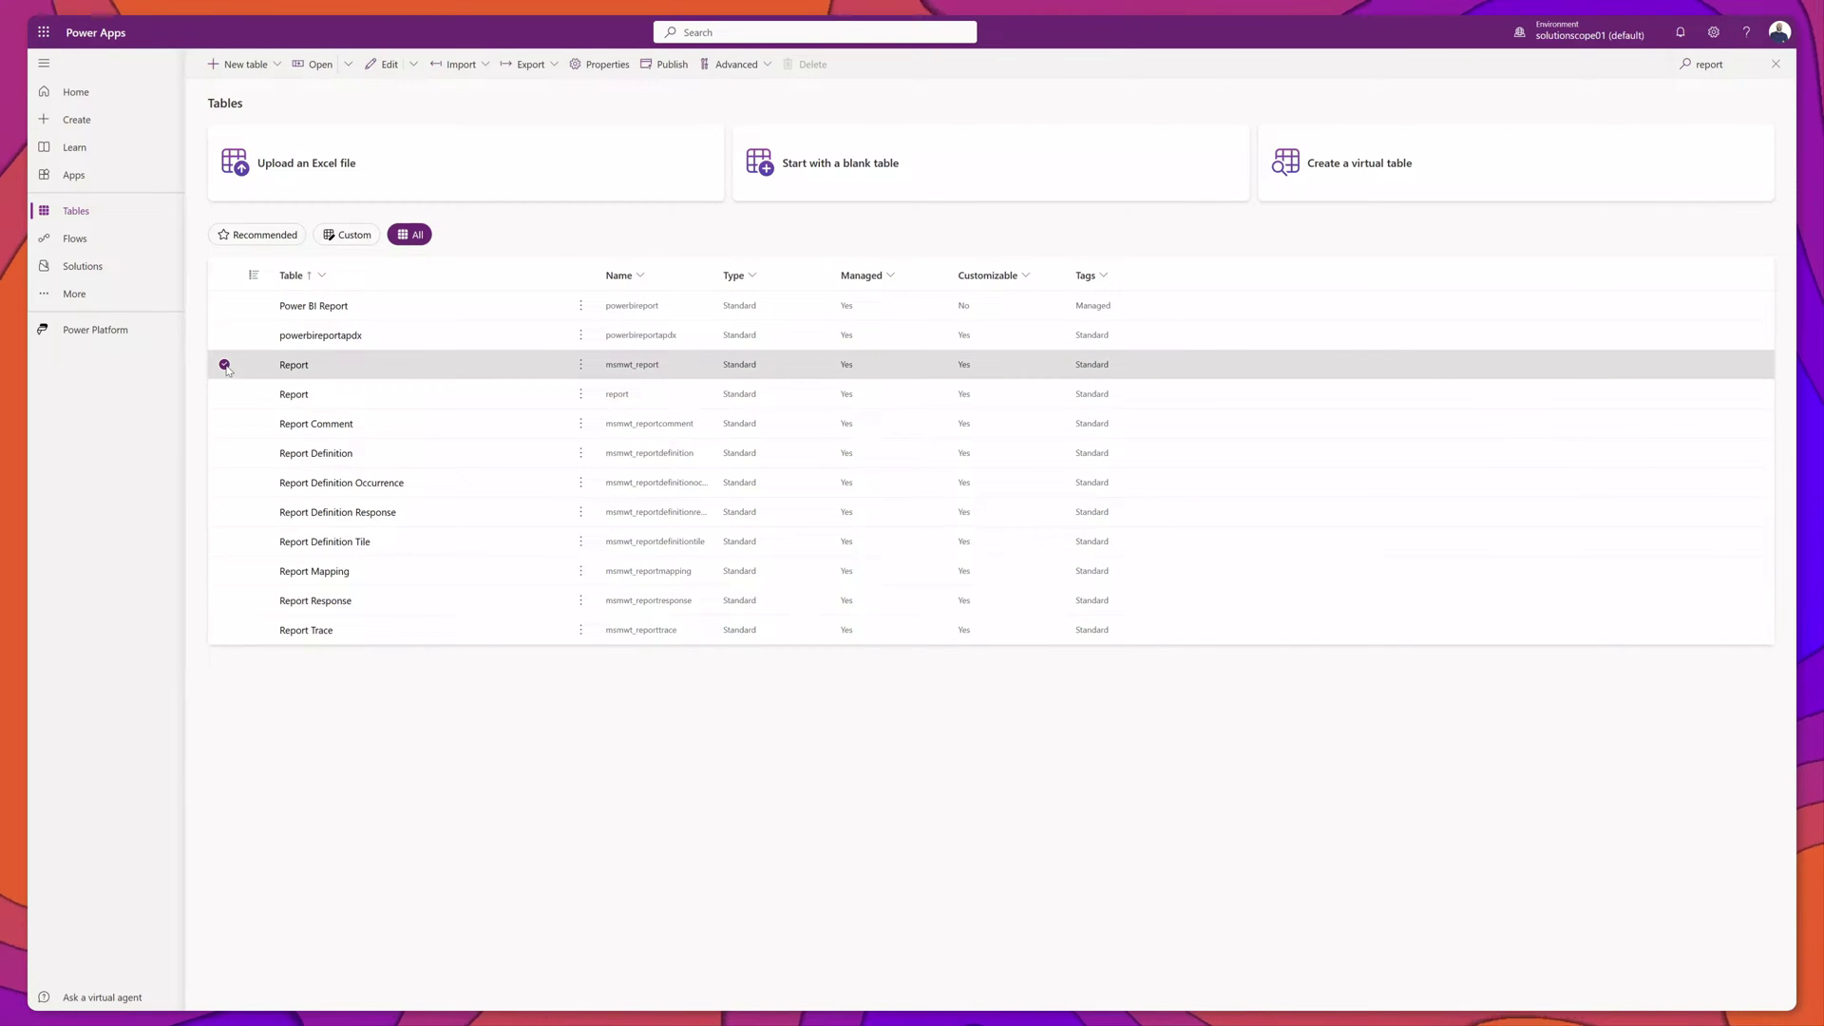
pyautogui.click(734, 64)
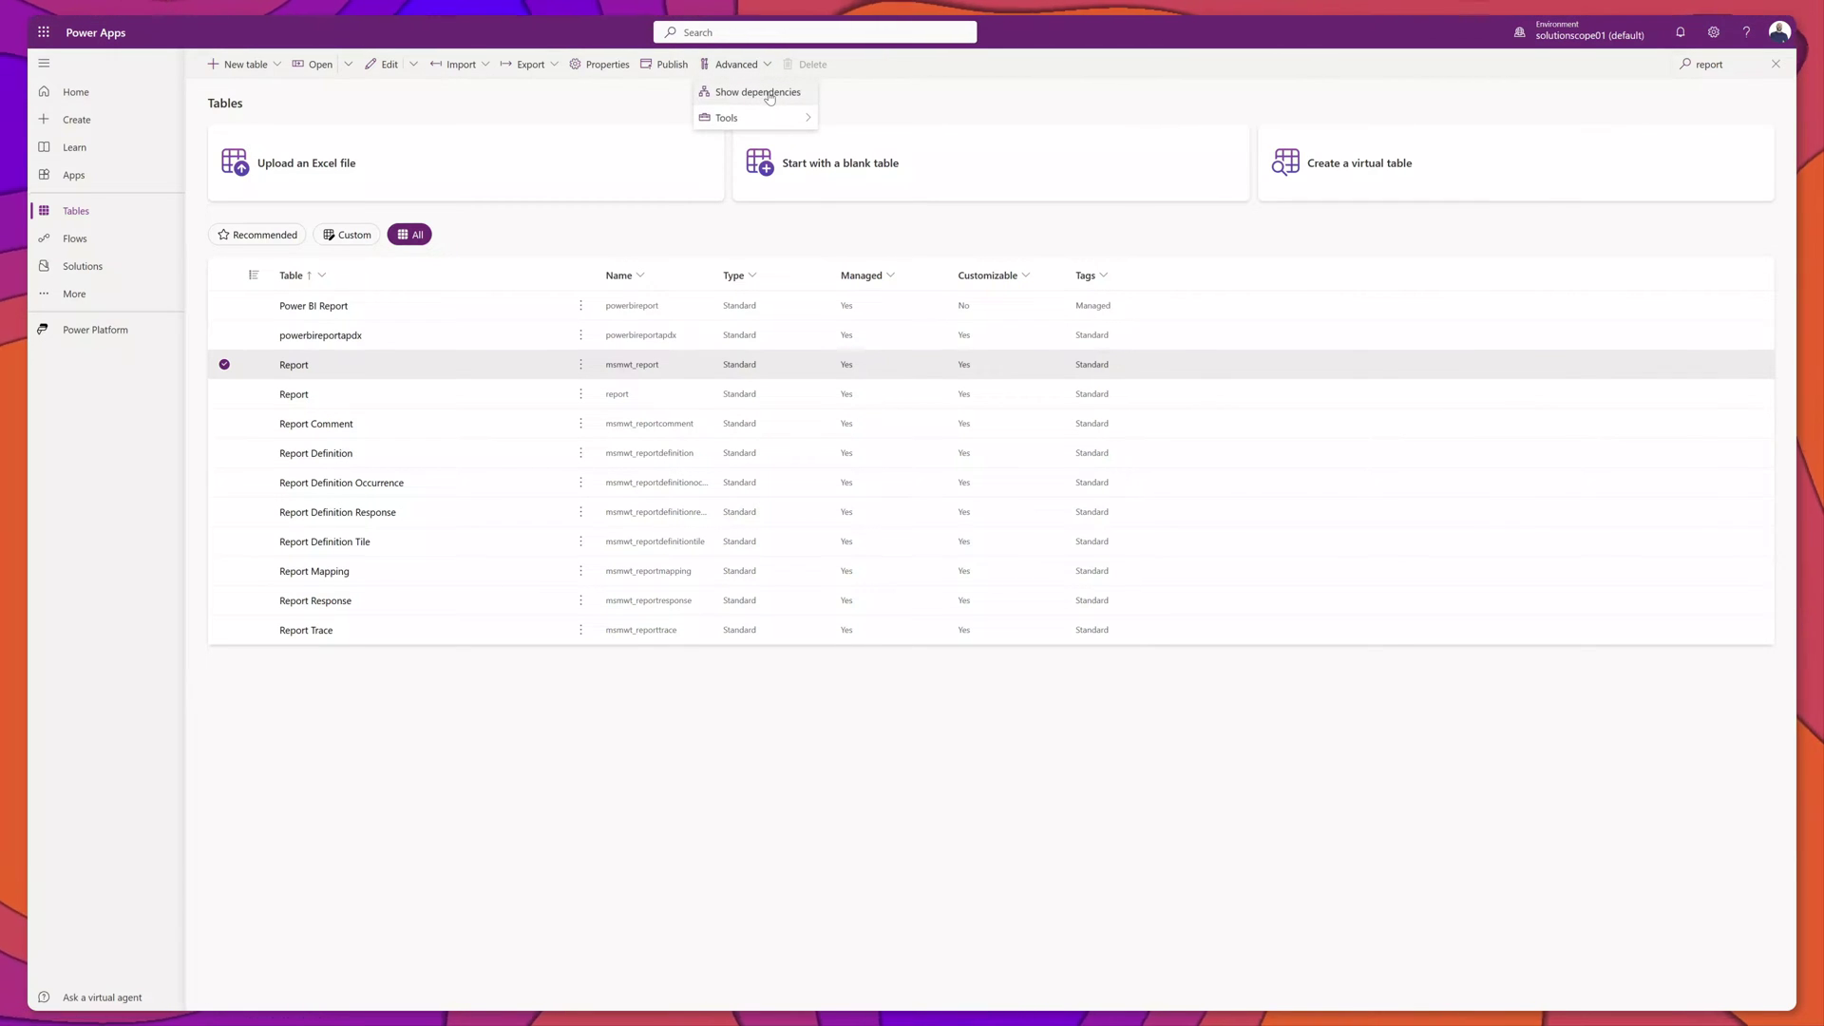
pyautogui.click(770, 92)
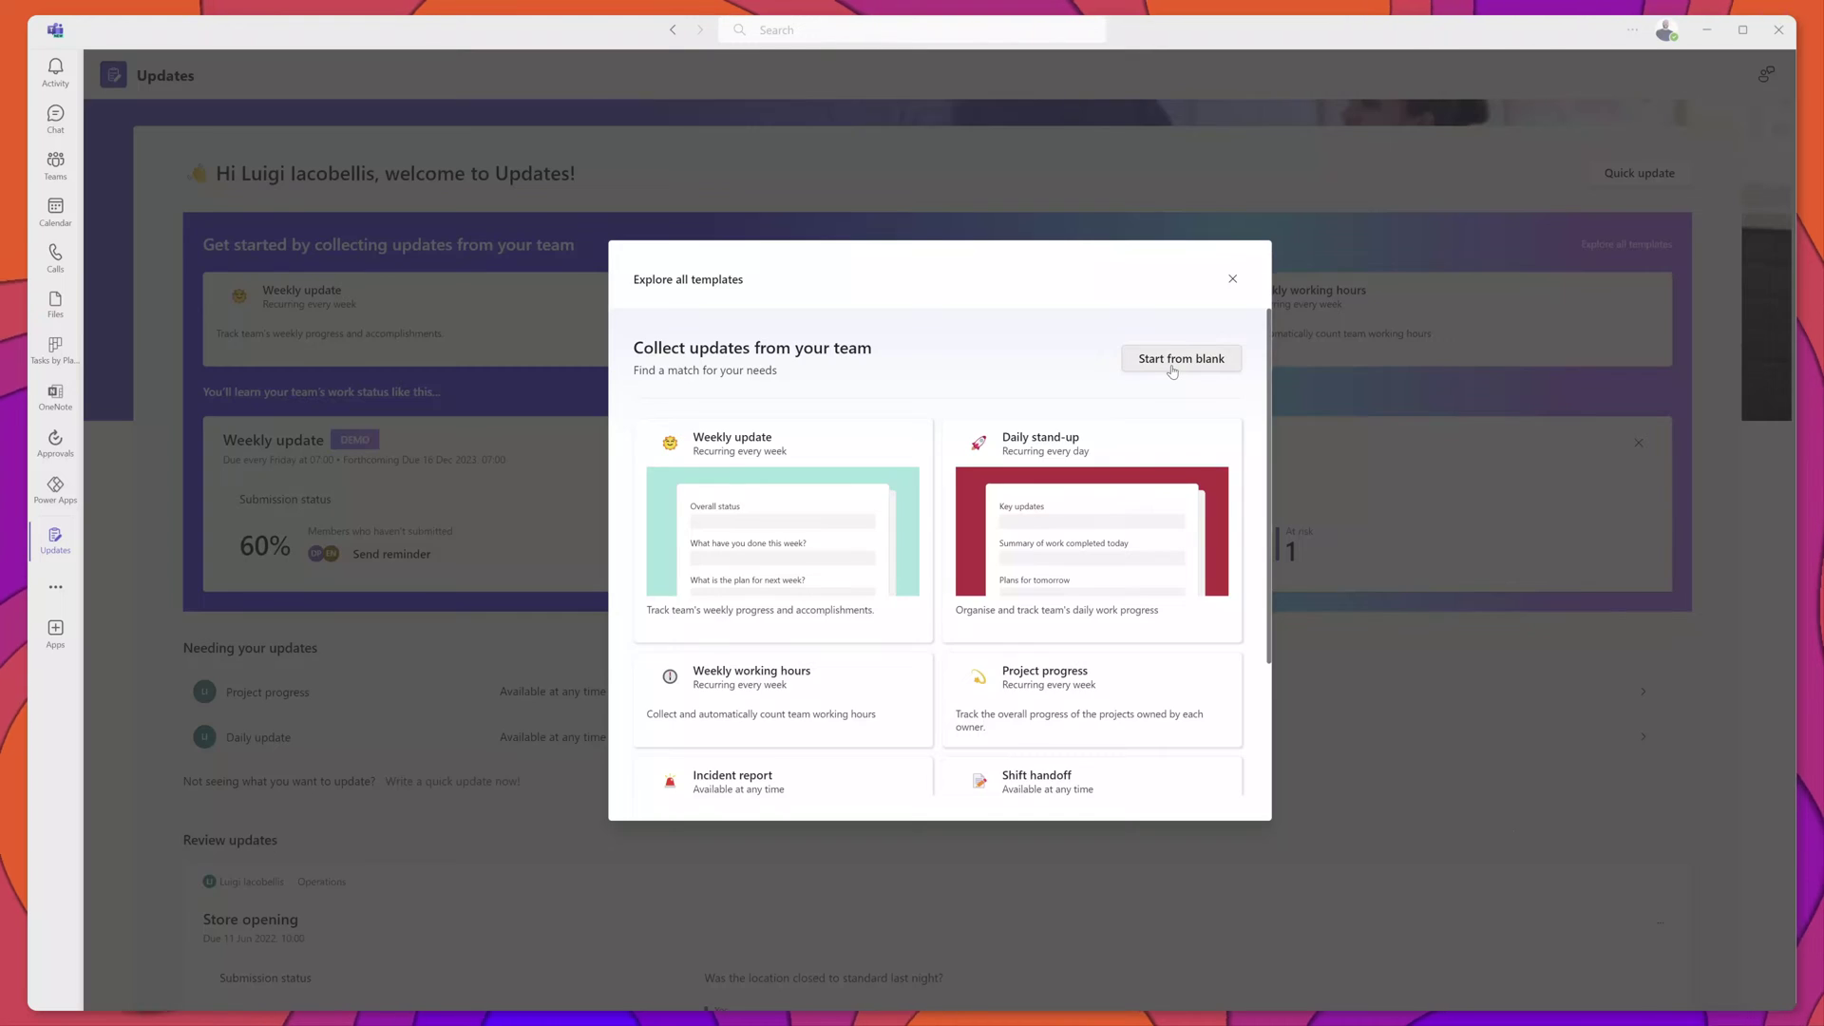
# Start a blank request titled 'Project Status Update' and bring up its icon options.
pyautogui.click(1174, 366)
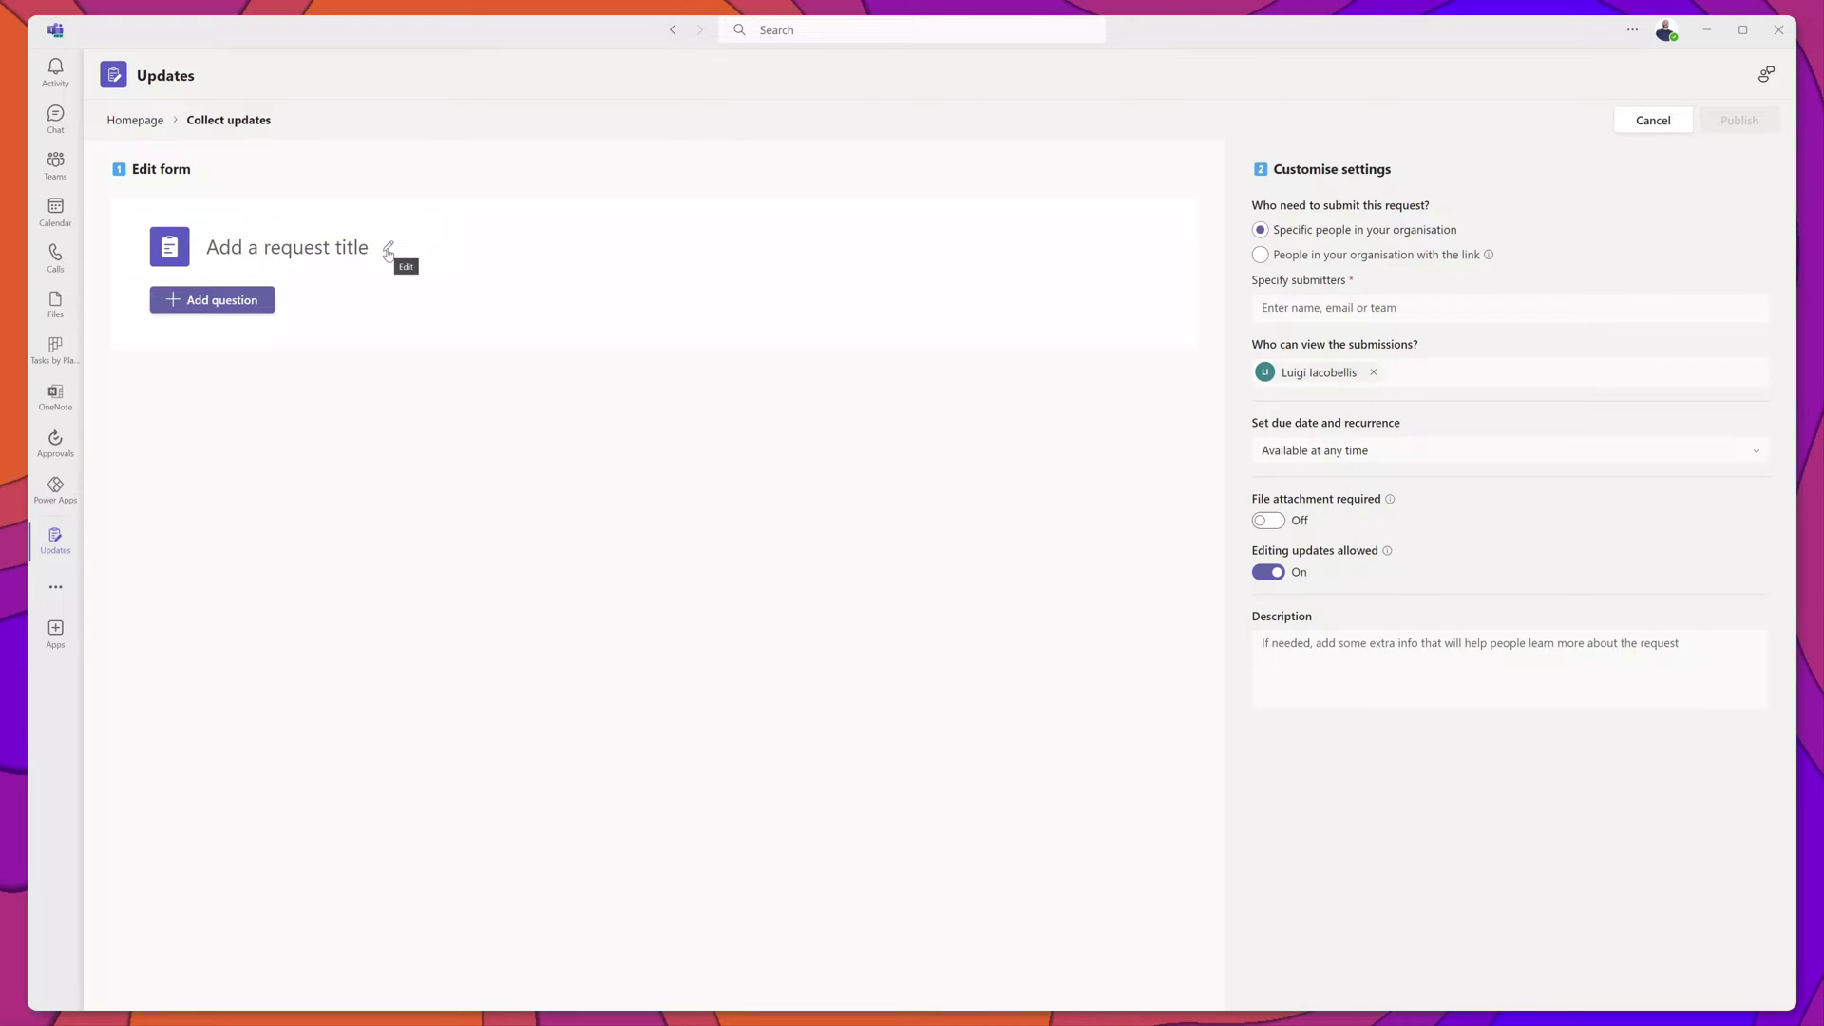
pyautogui.click(388, 251)
pyautogui.write('Project Status Update')
pyautogui.press('Return')
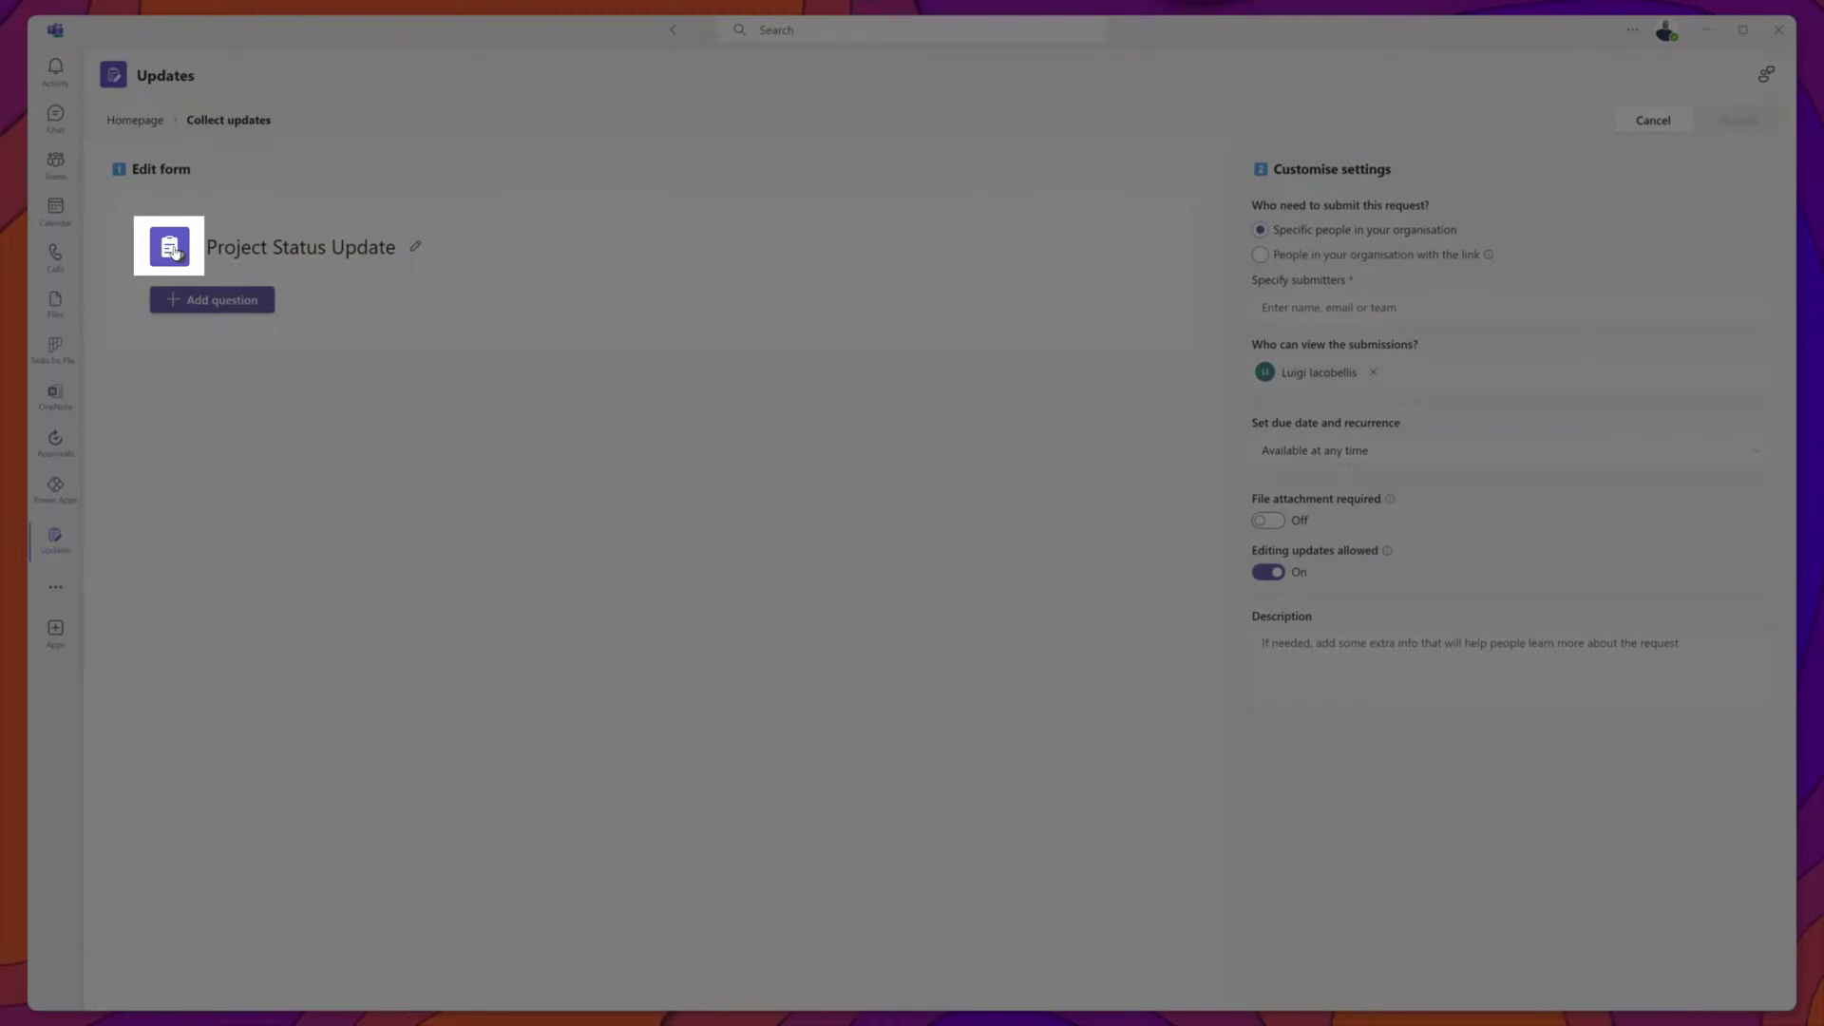
pyautogui.click(171, 248)
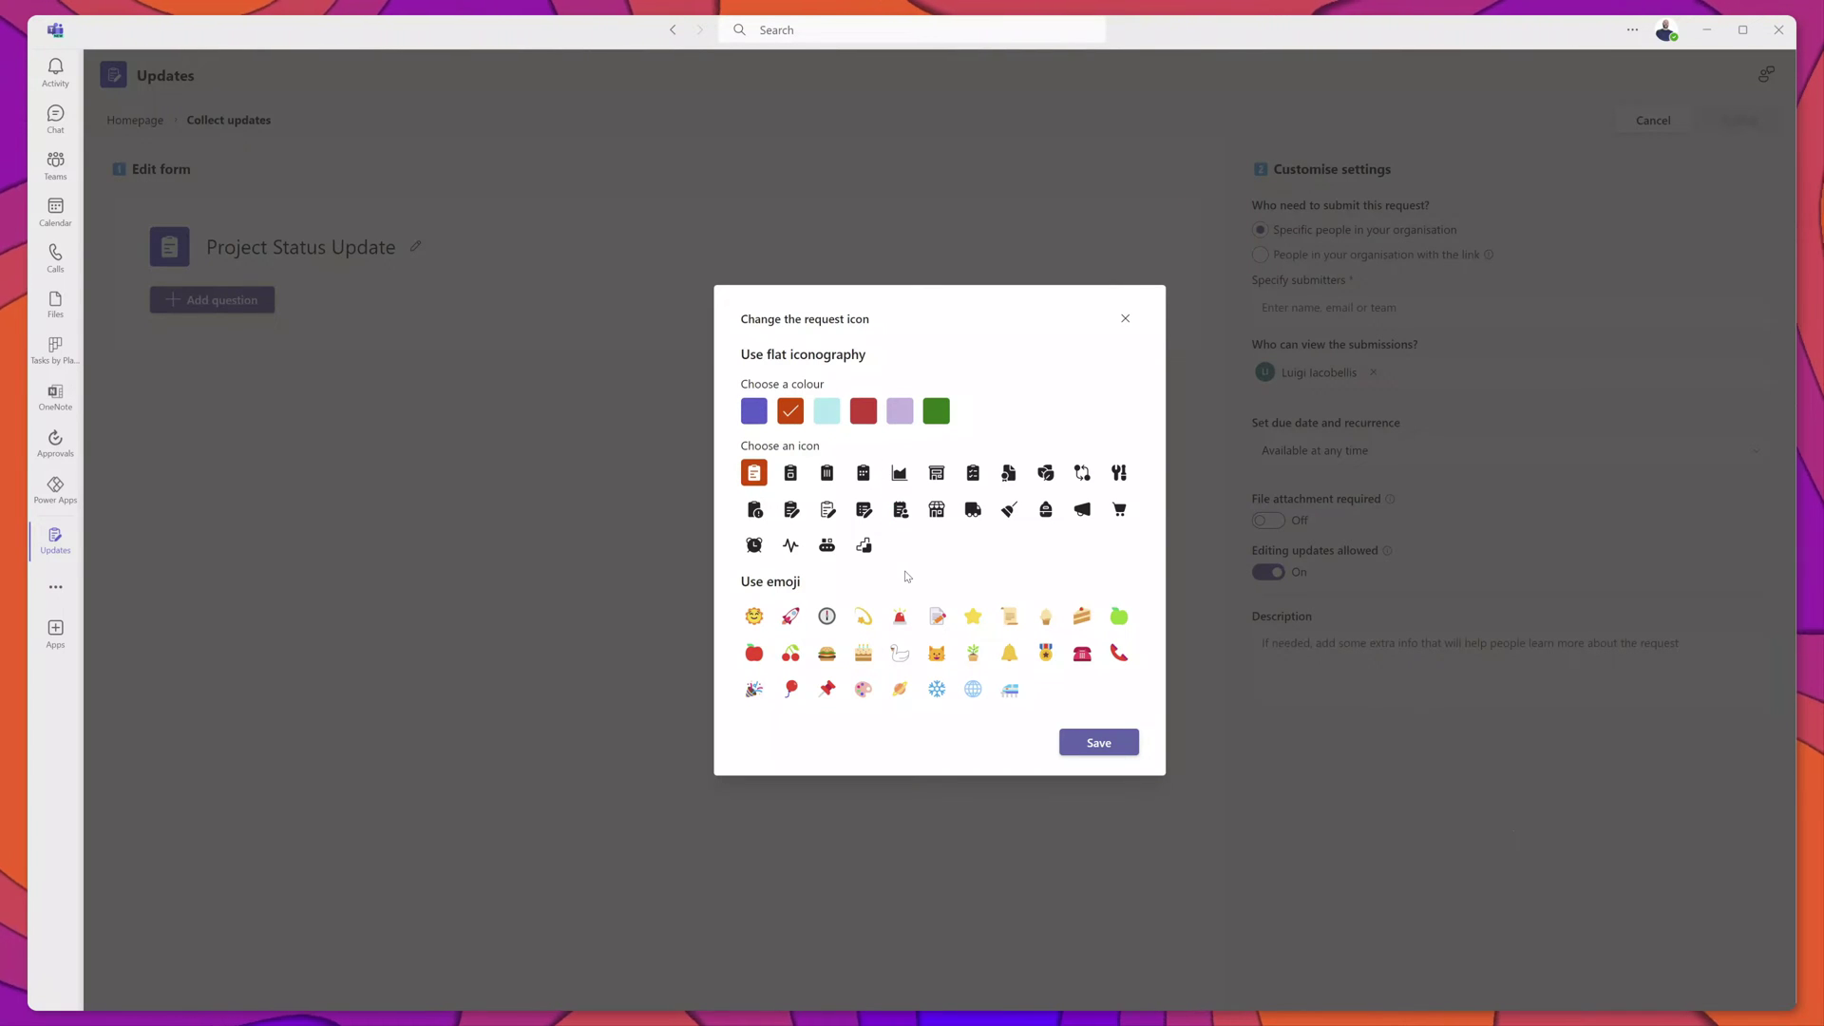
# Choose the rocket emoji as the request icon and save it.
pyautogui.click(793, 619)
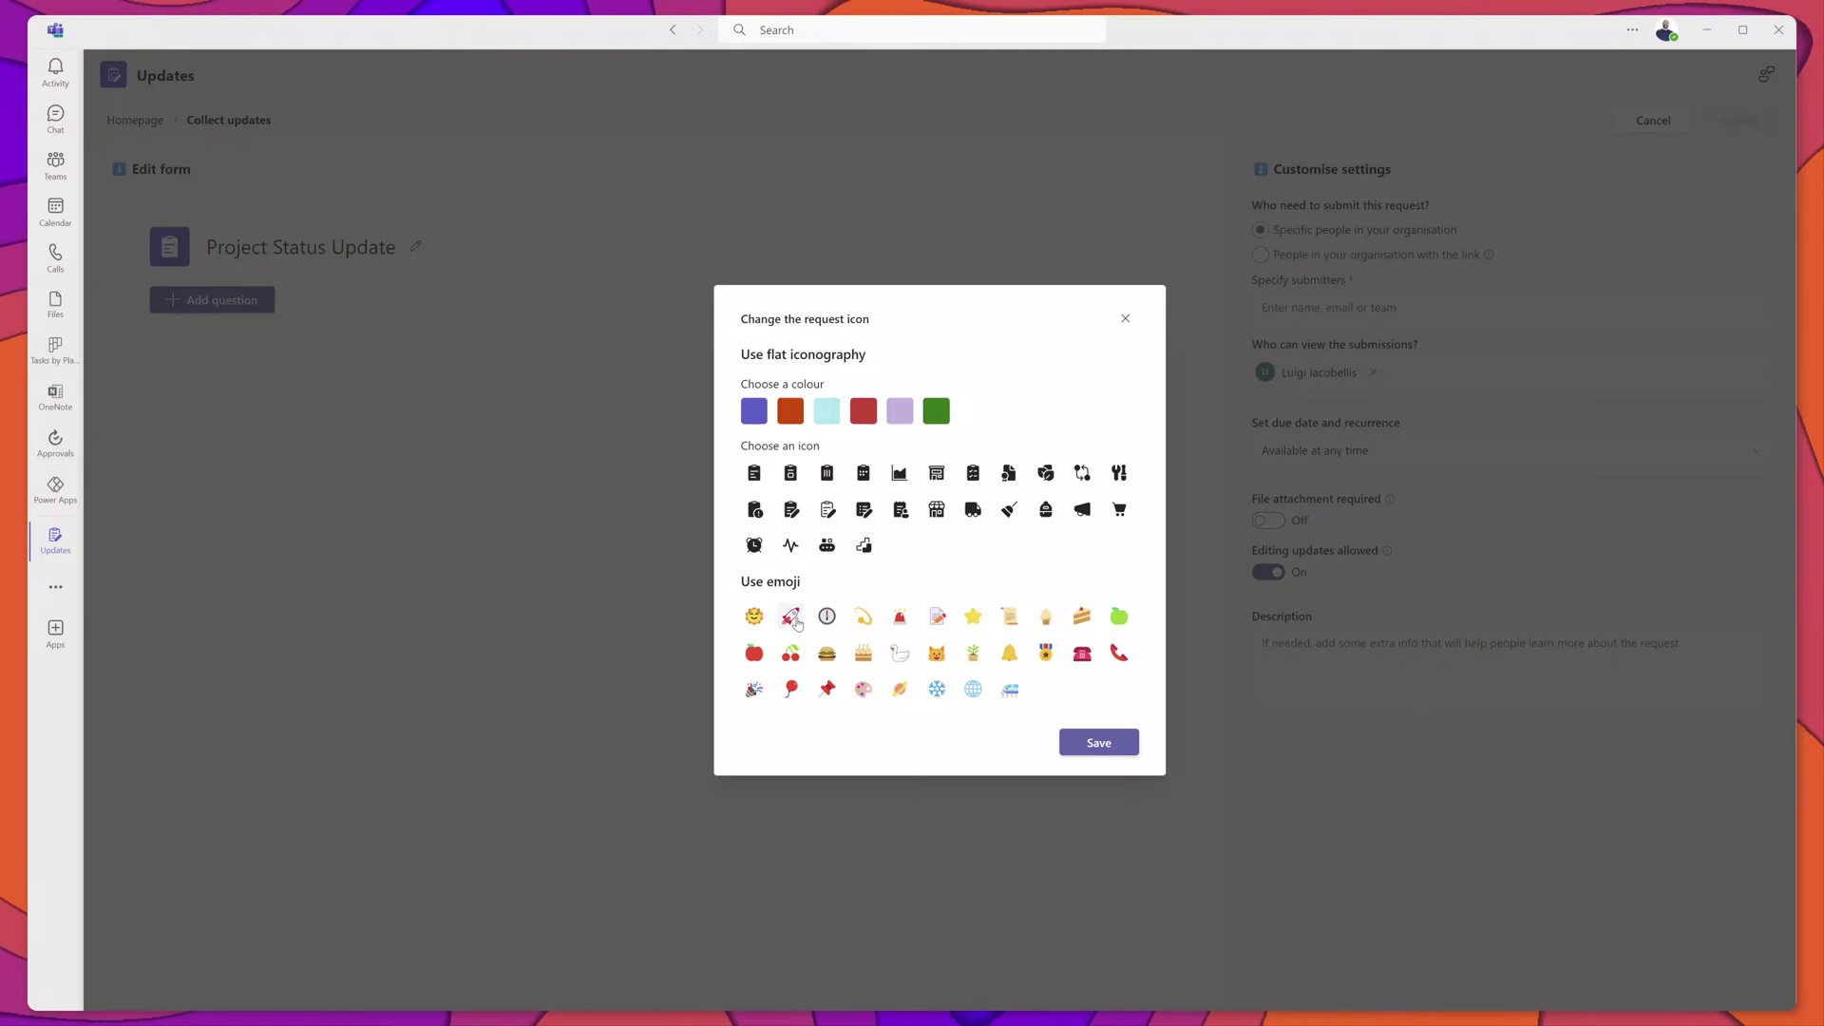
pyautogui.click(1075, 743)
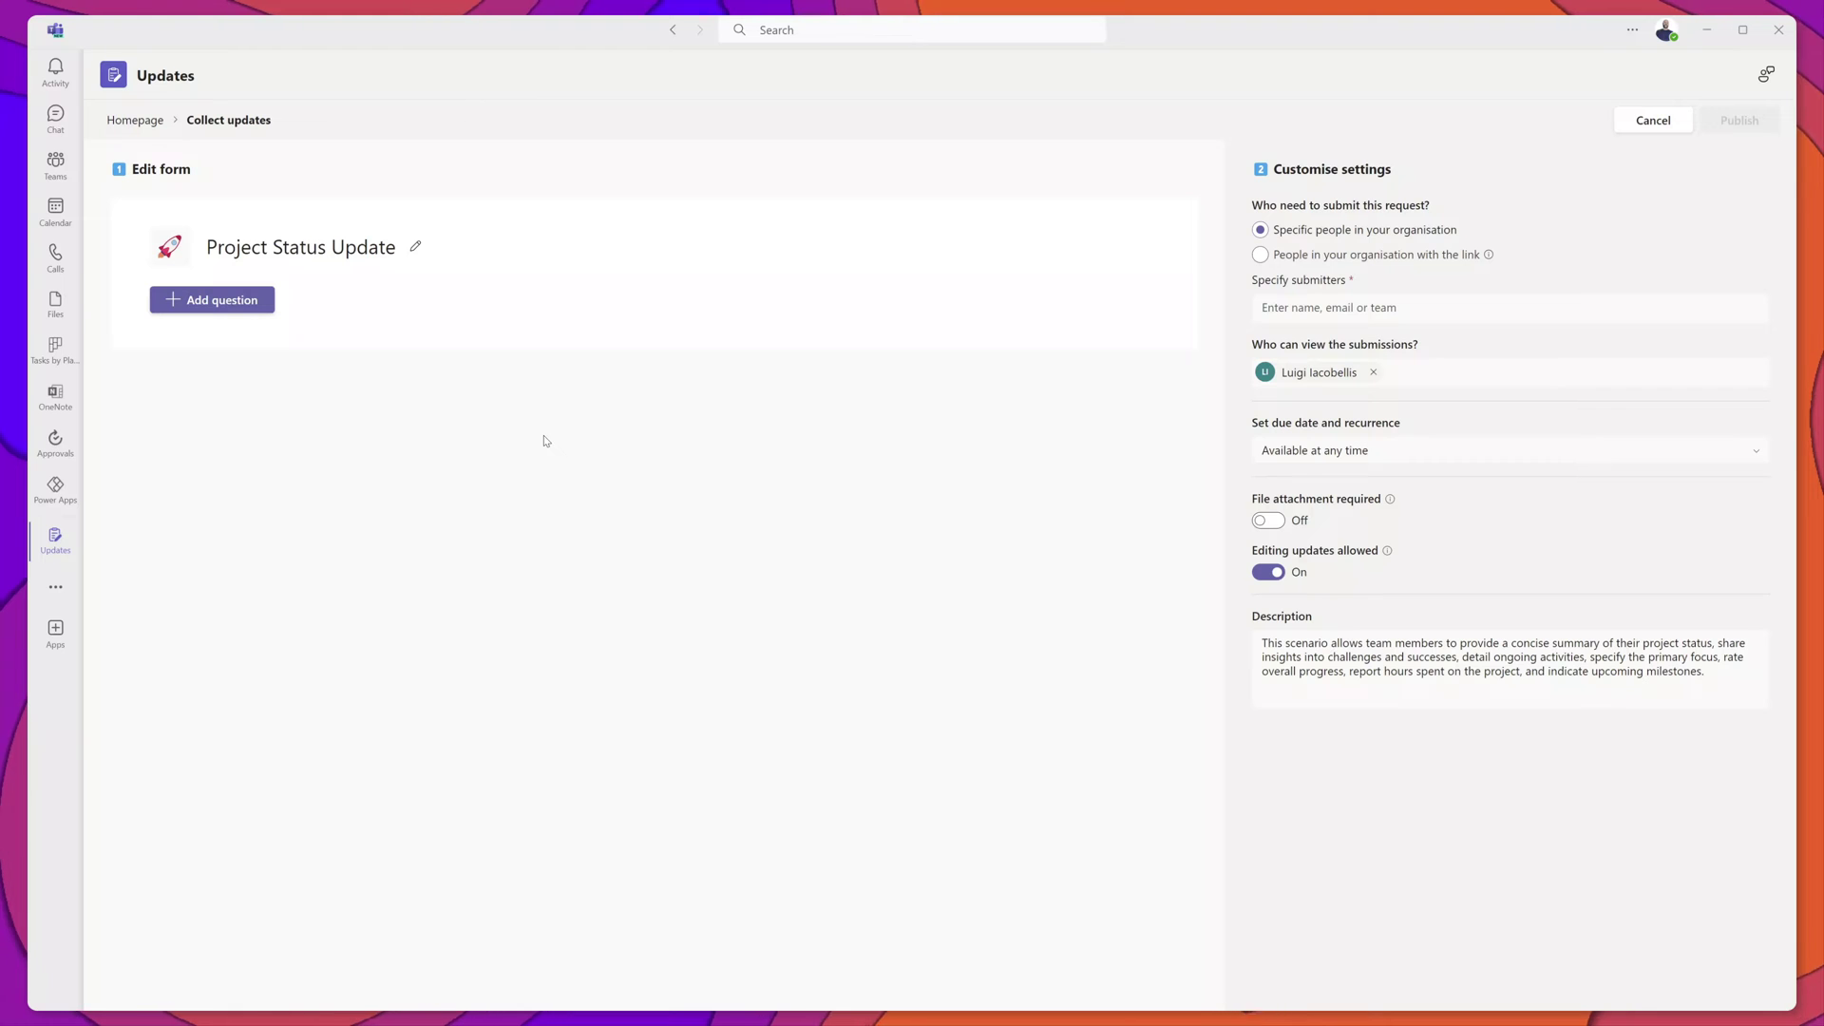
# Add a required short-text question asking for a brief project status summary.
pyautogui.click(232, 303)
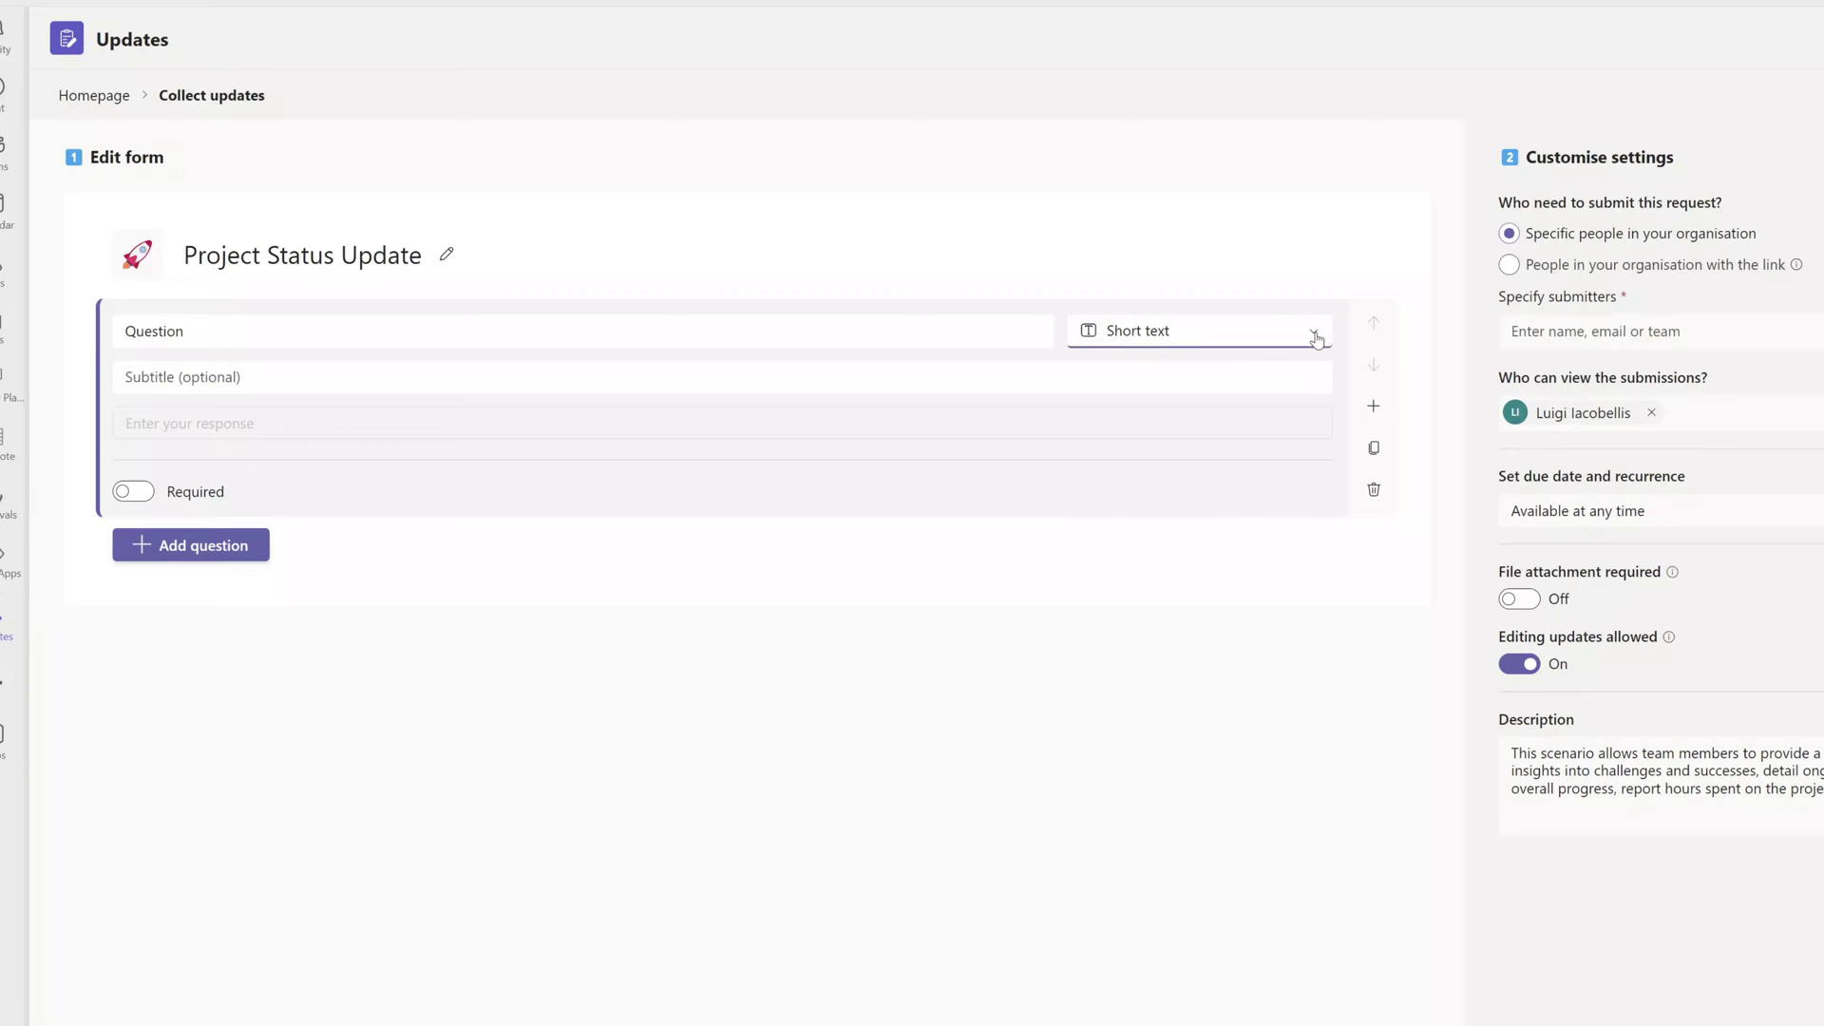
pyautogui.click(1315, 334)
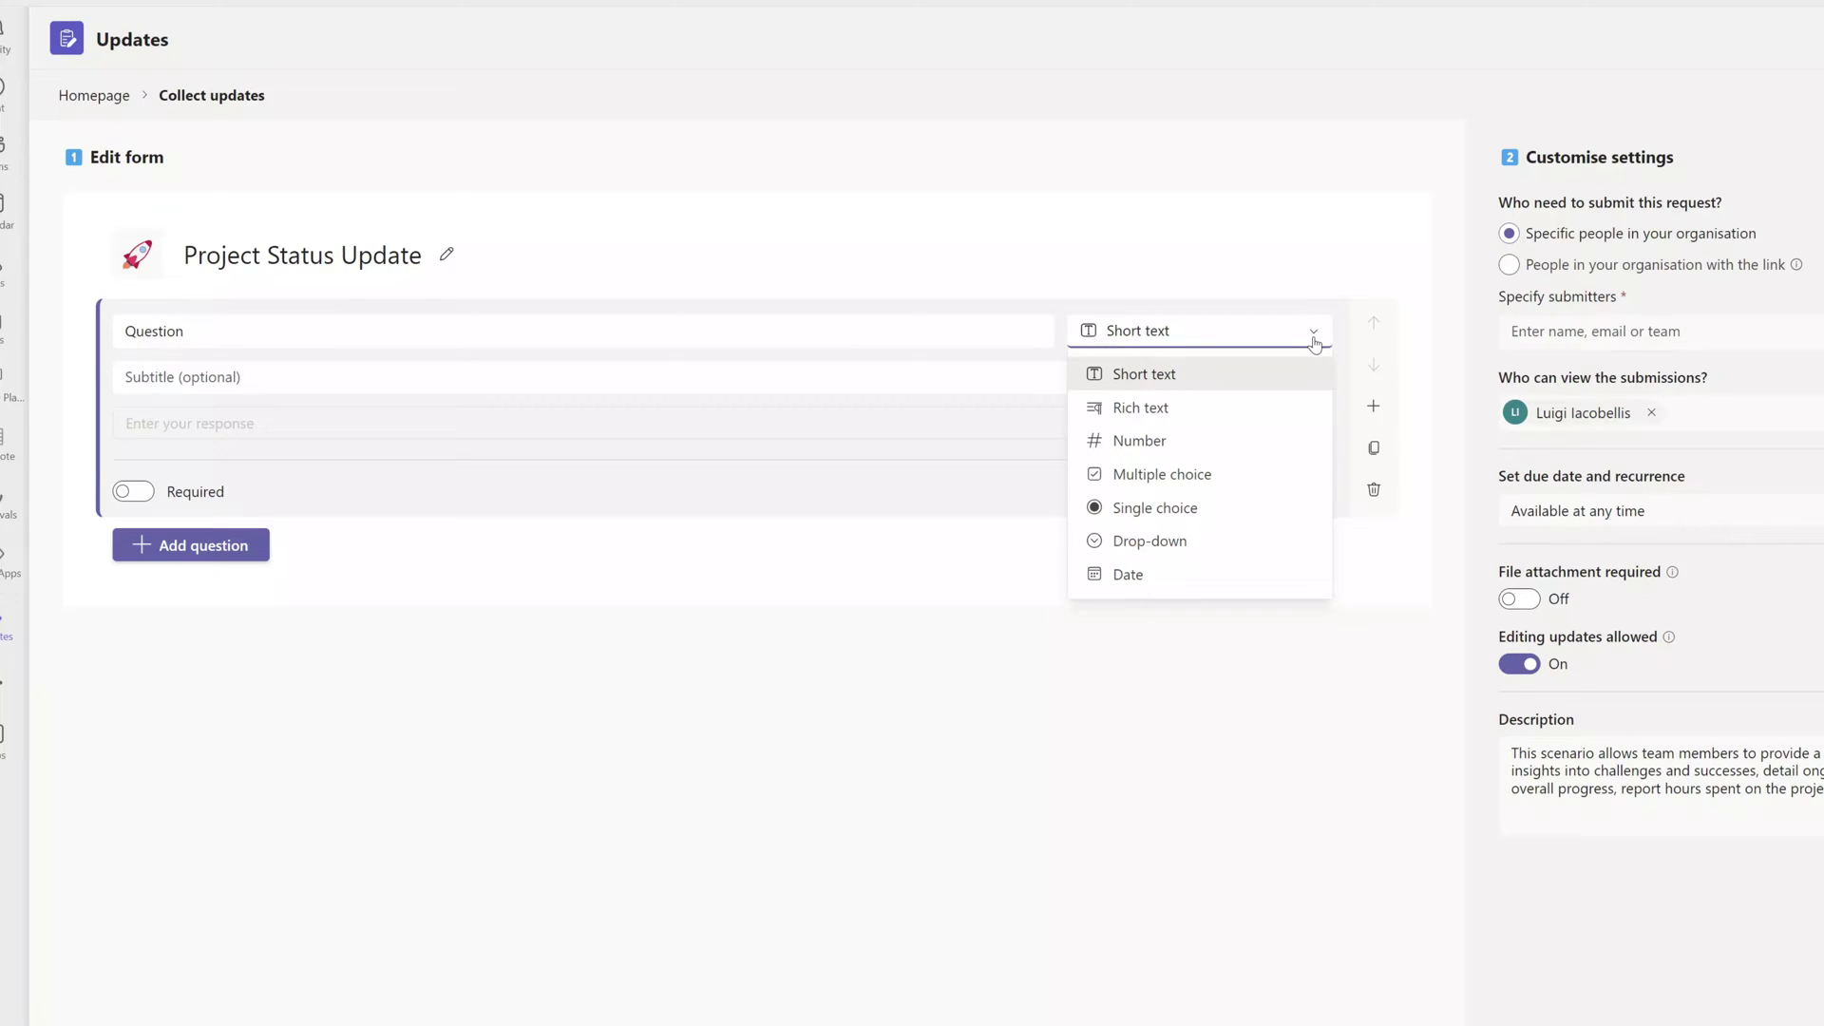
pyautogui.click(868, 341)
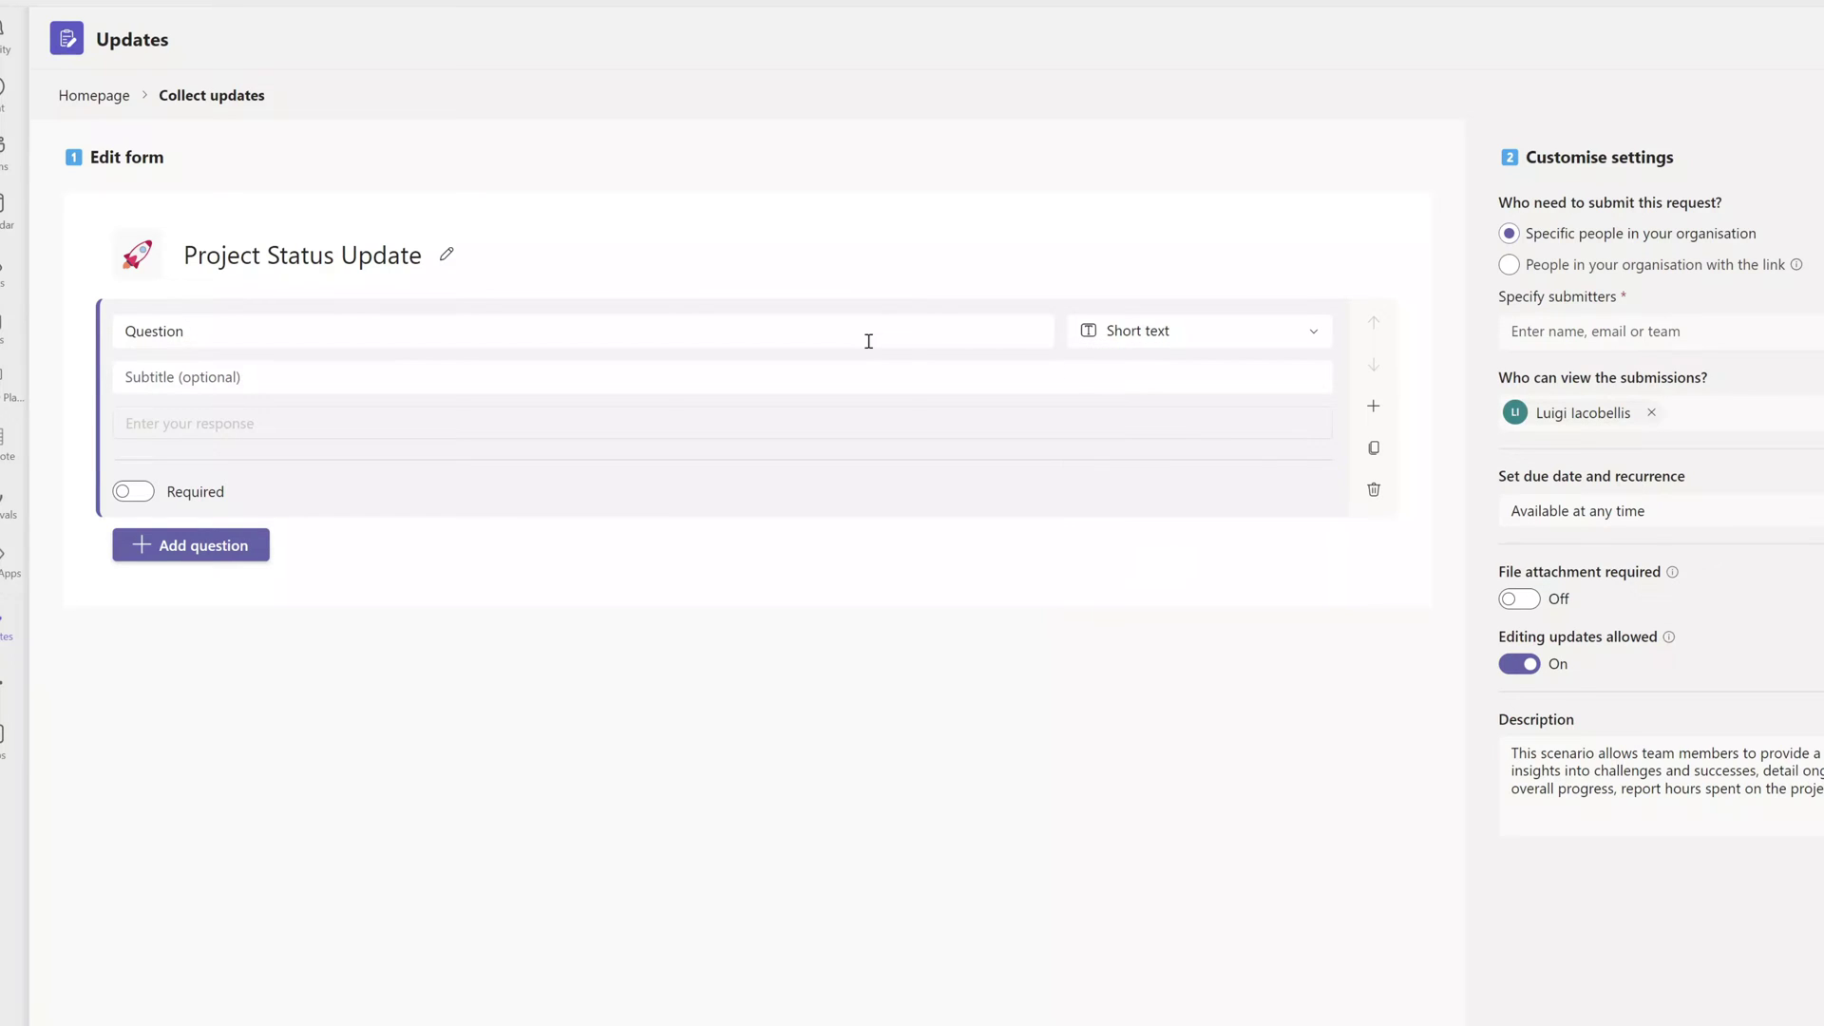
pyautogui.click(301, 329)
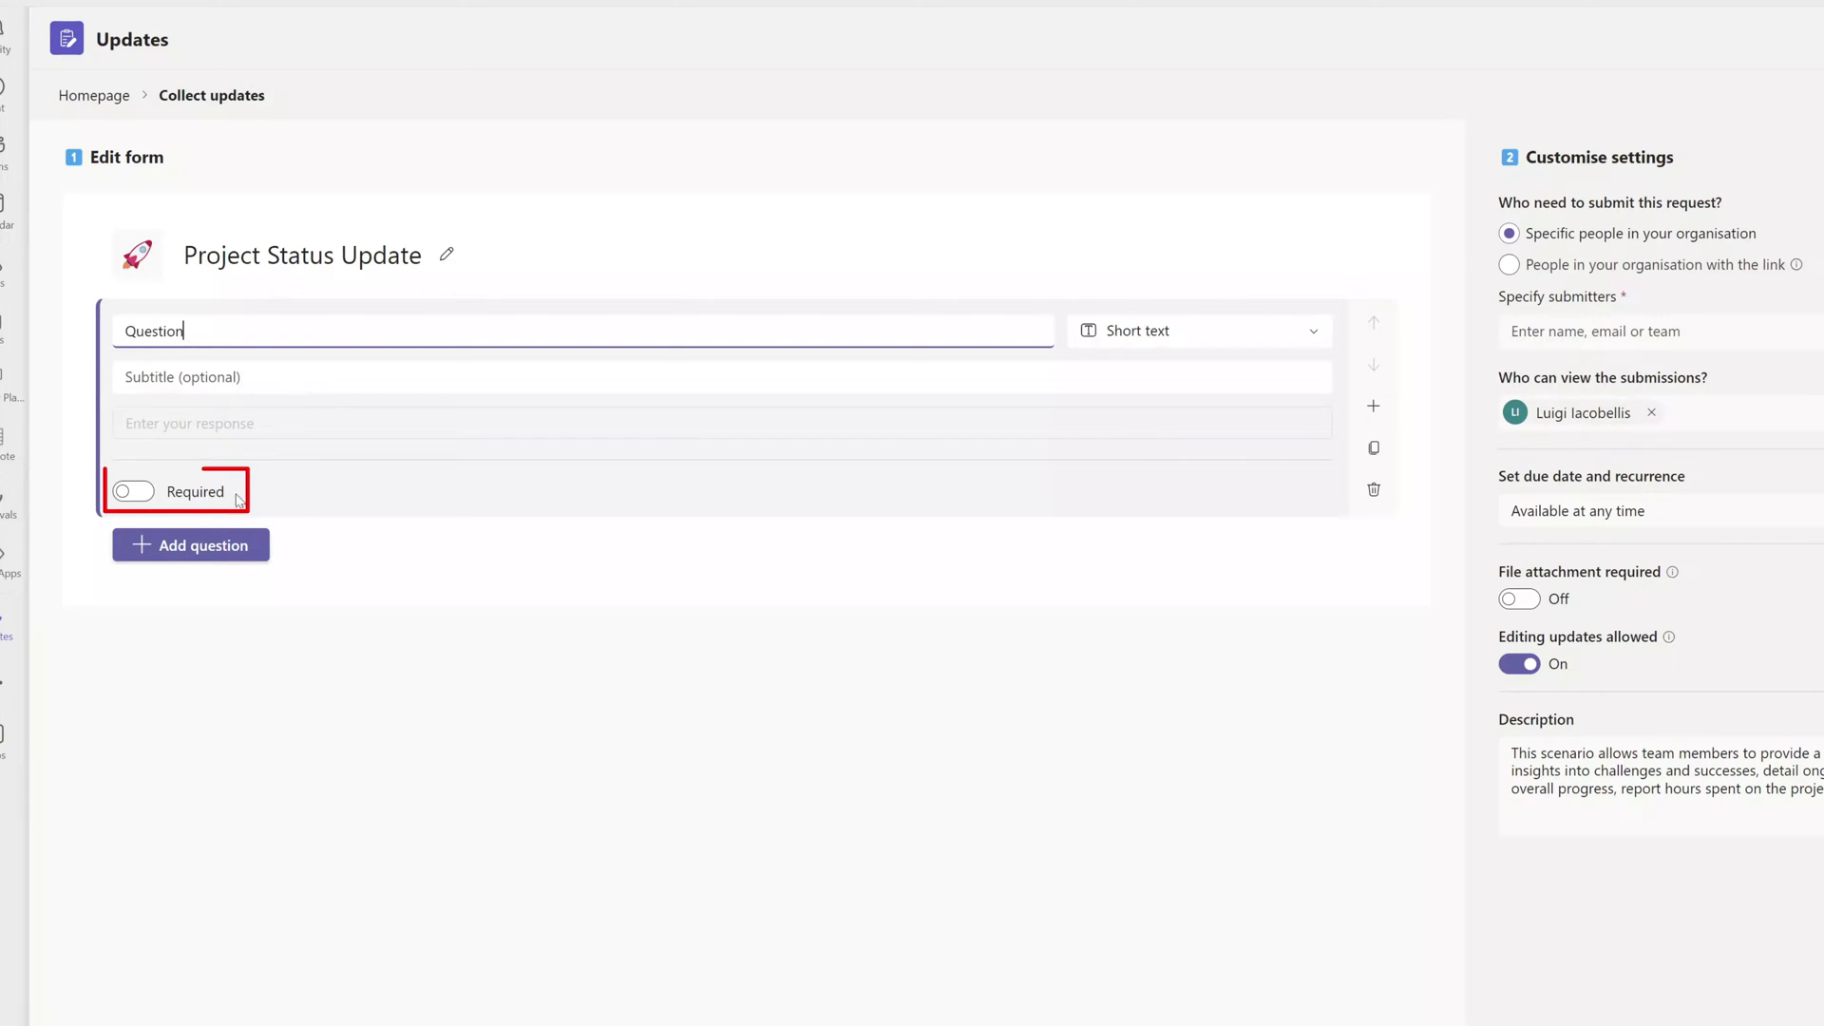
pyautogui.click(133, 492)
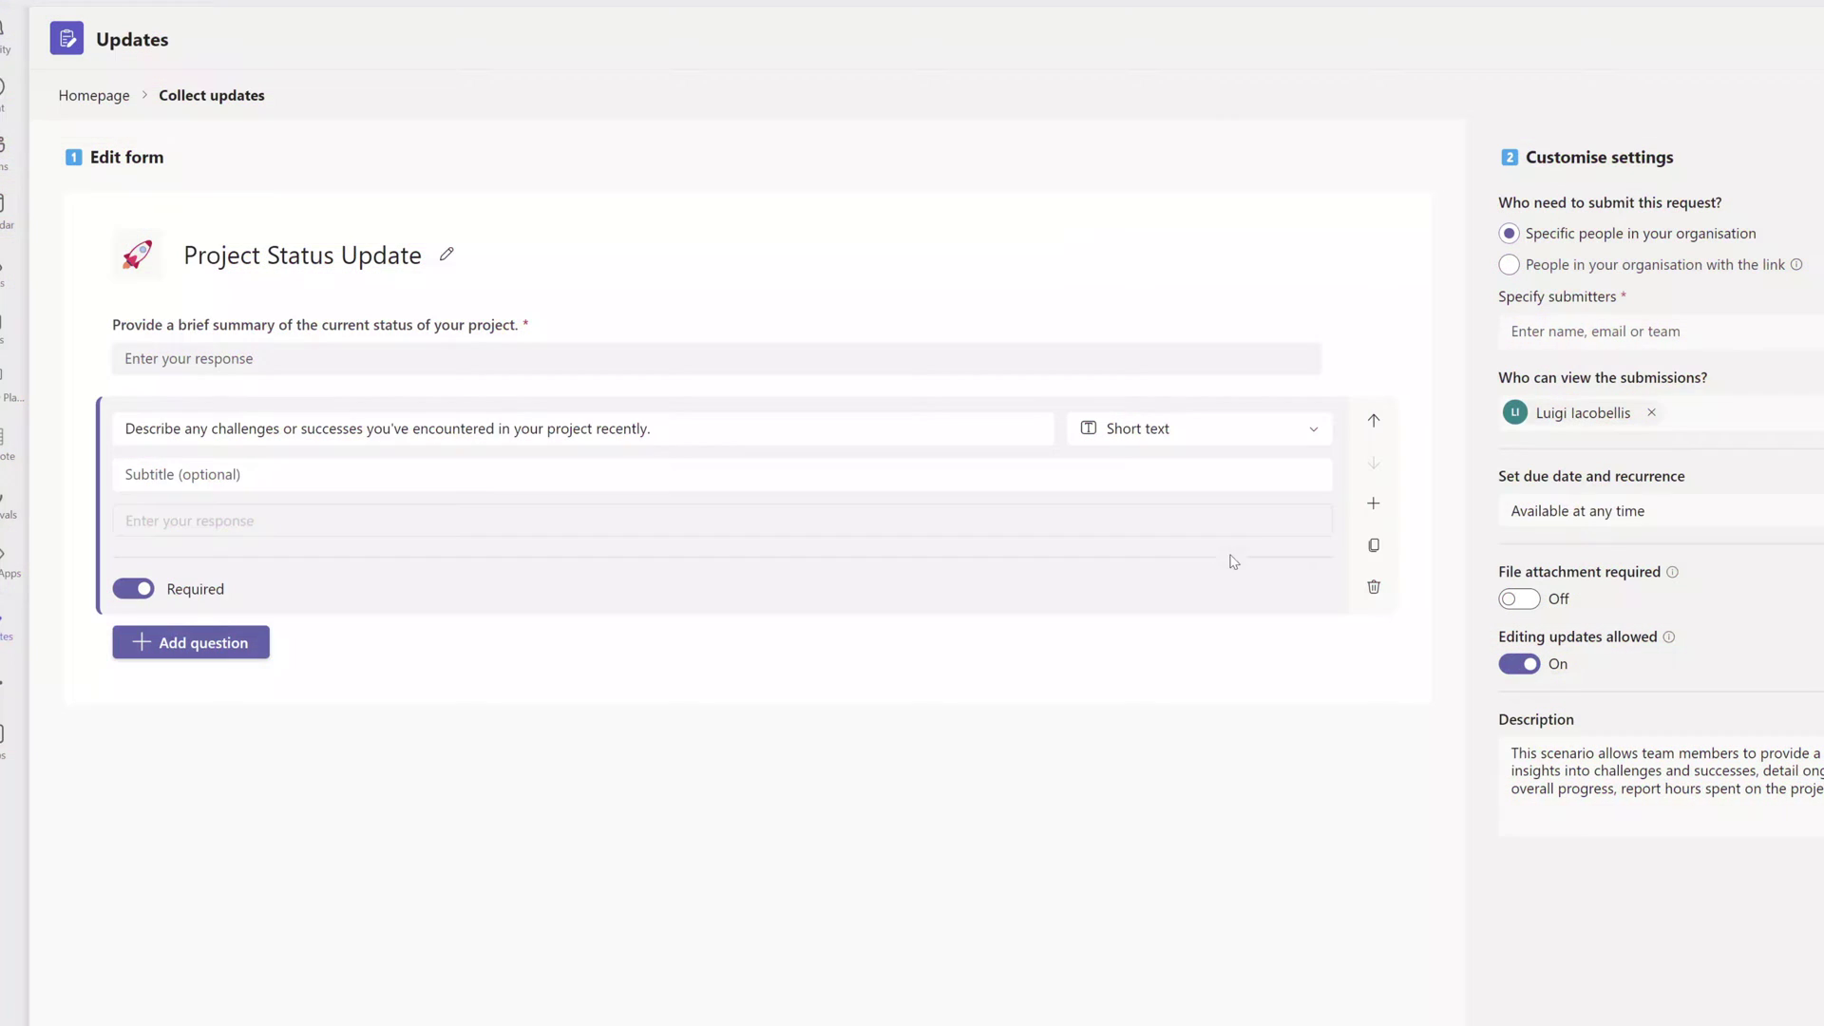
# Make the challenges question Rich text and the key activities question Multiple choice.
pyautogui.click(1314, 435)
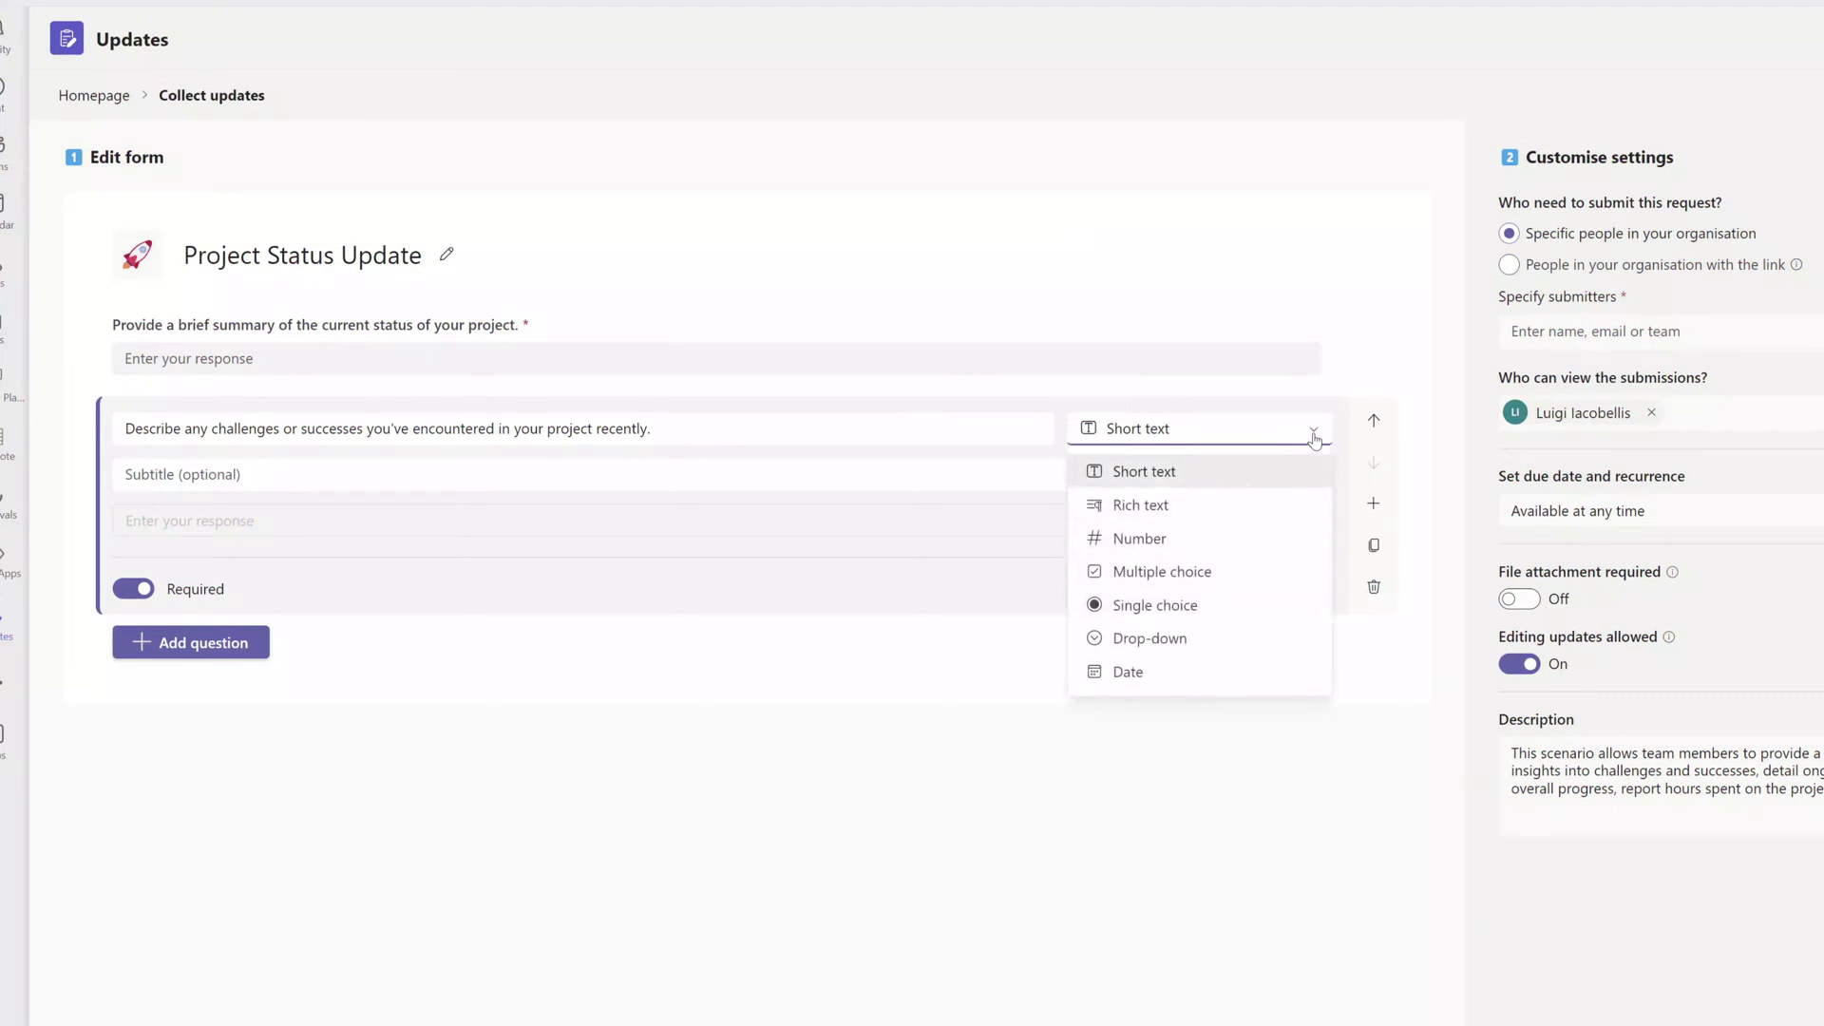
pyautogui.click(1209, 505)
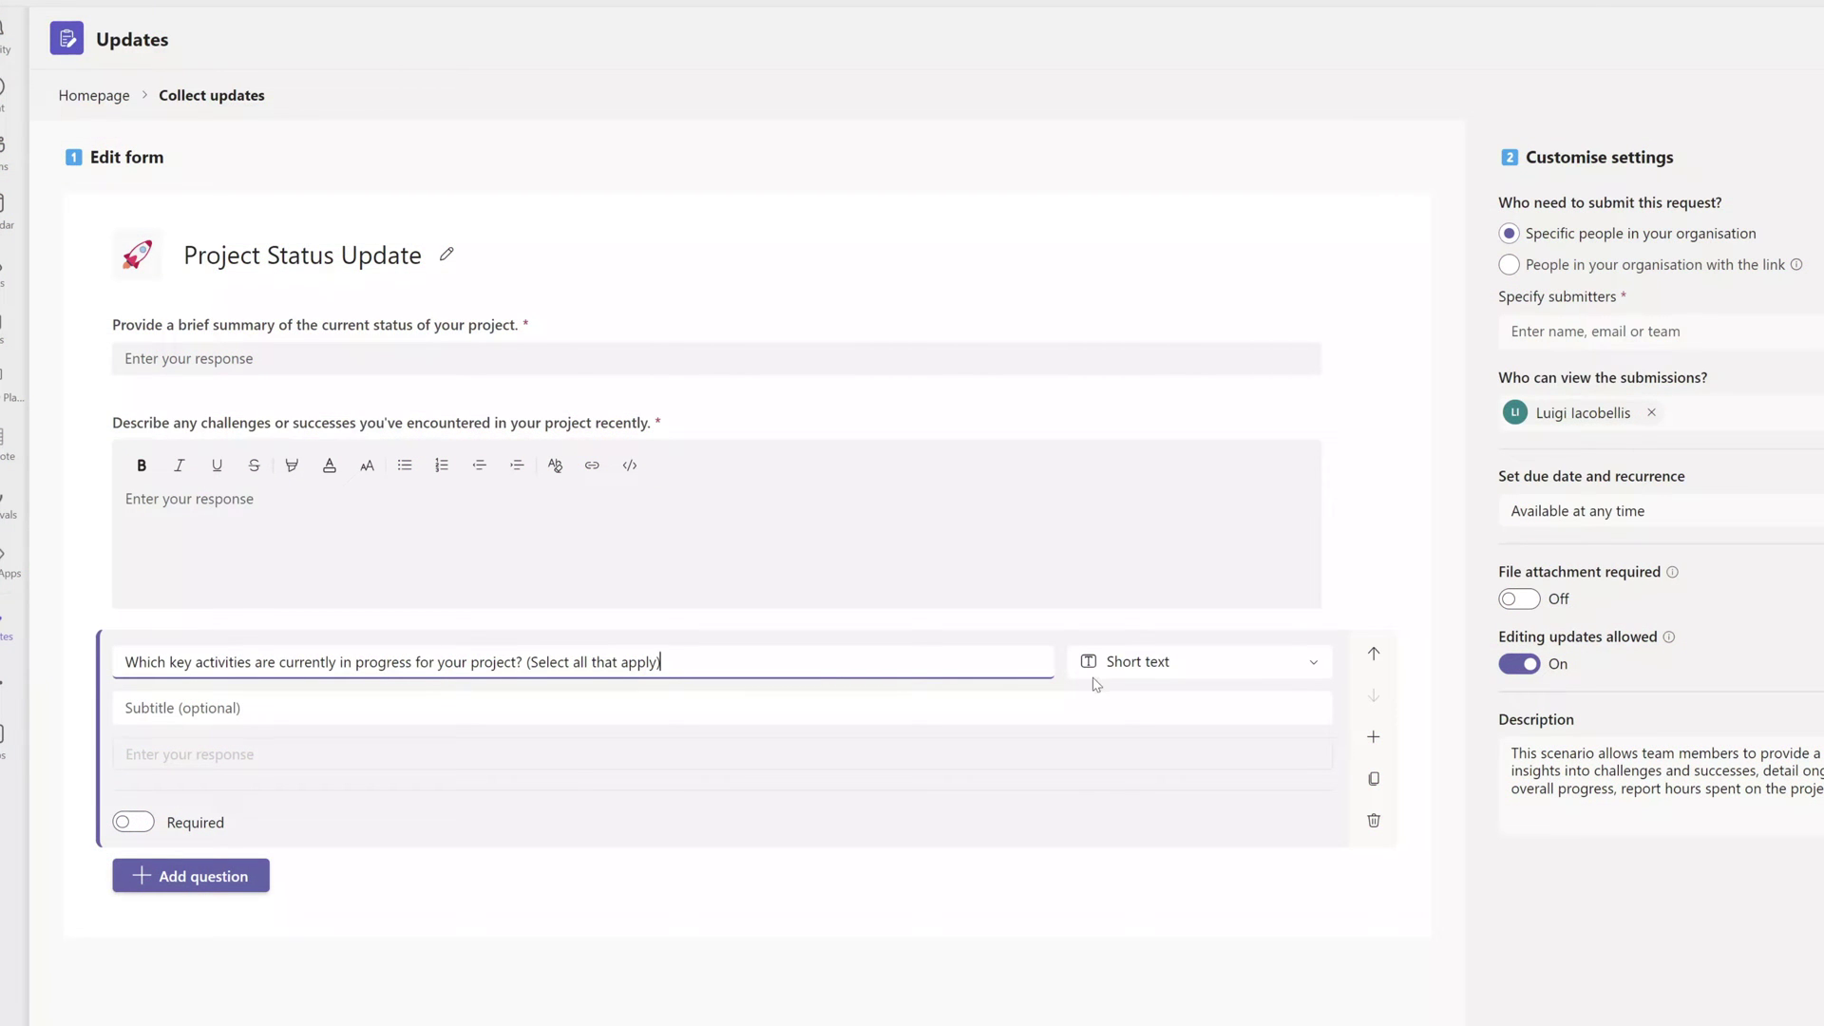
pyautogui.click(1312, 667)
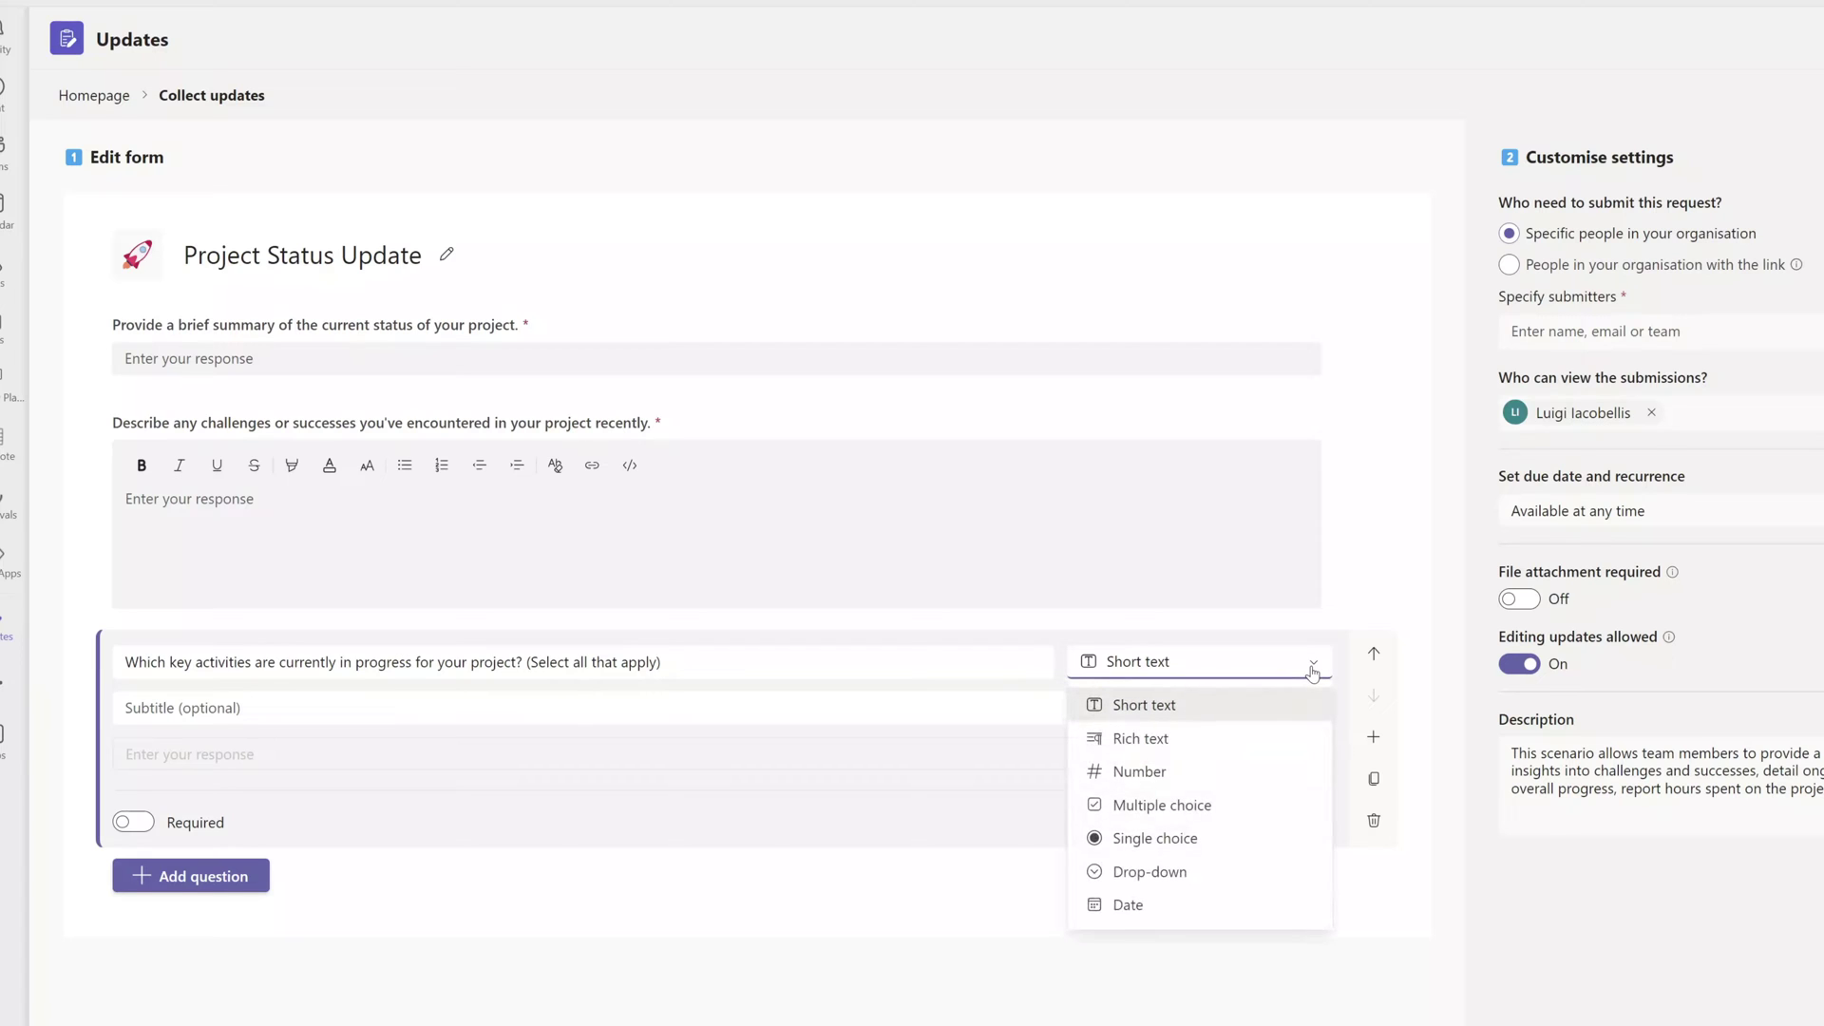
pyautogui.click(1225, 808)
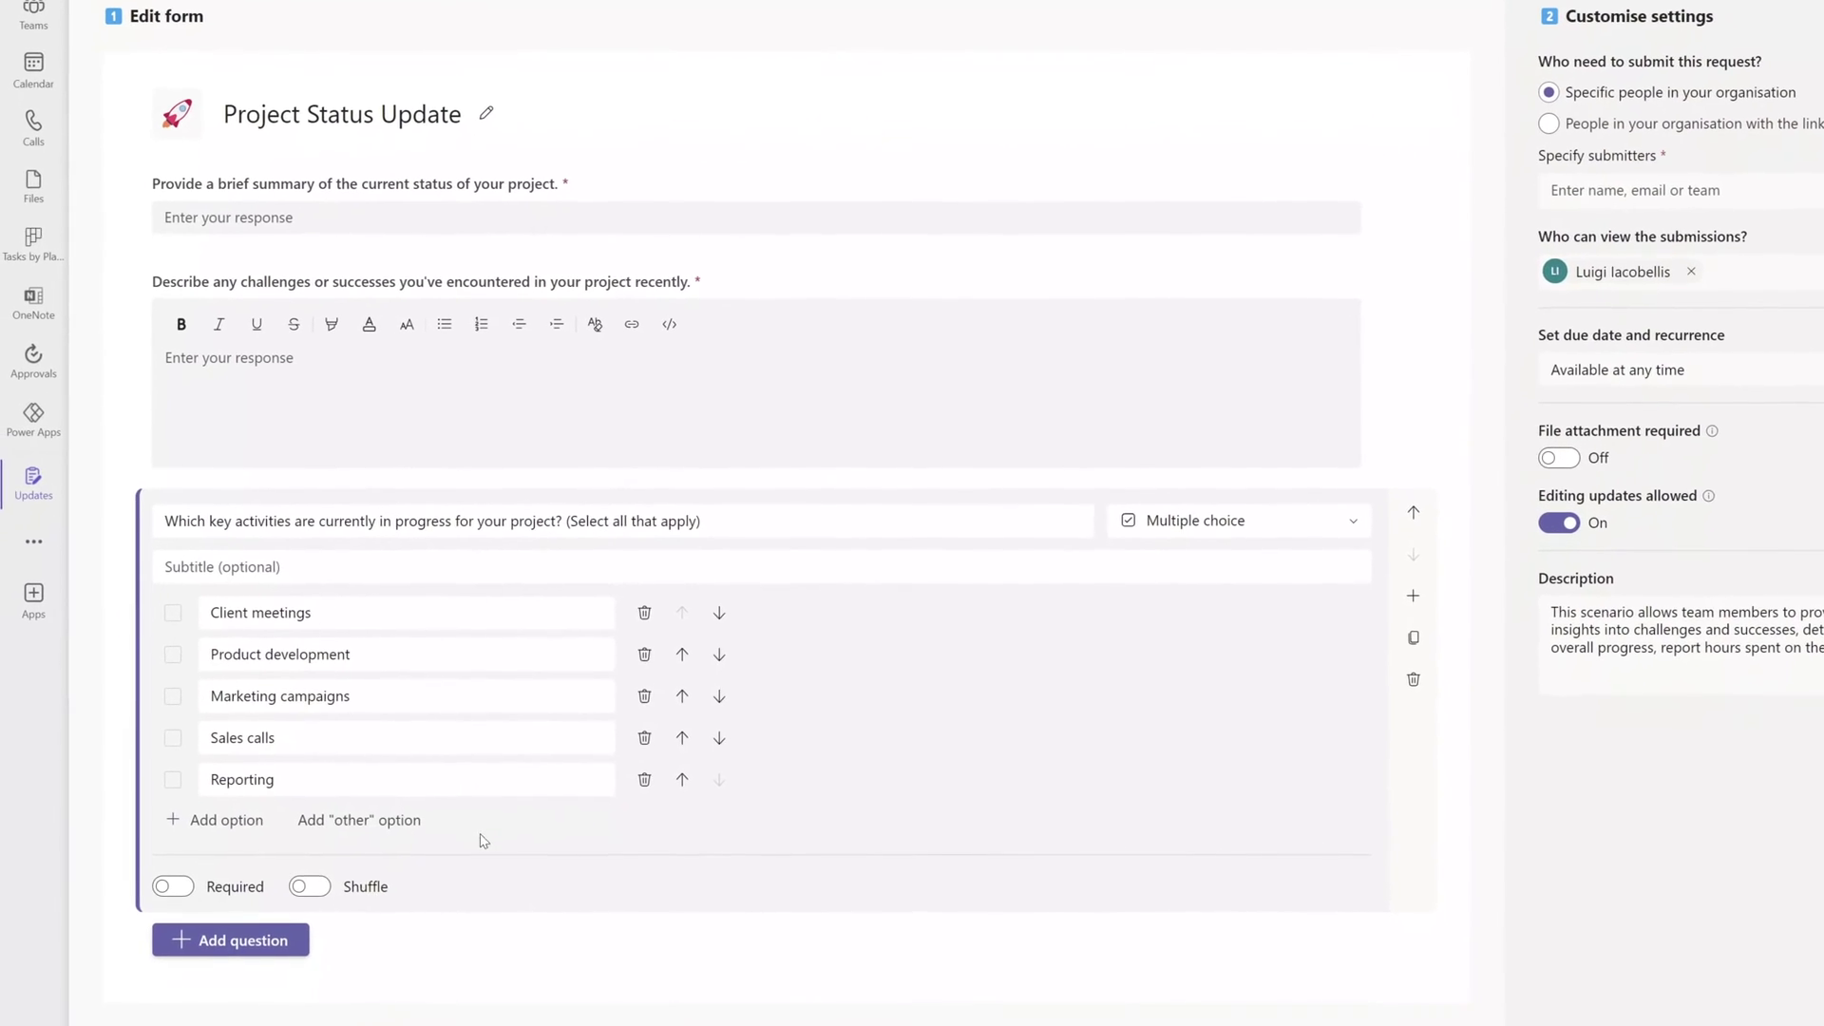
# Add an Other option to key activities and make the primary focus question Single choice.
pyautogui.click(351, 824)
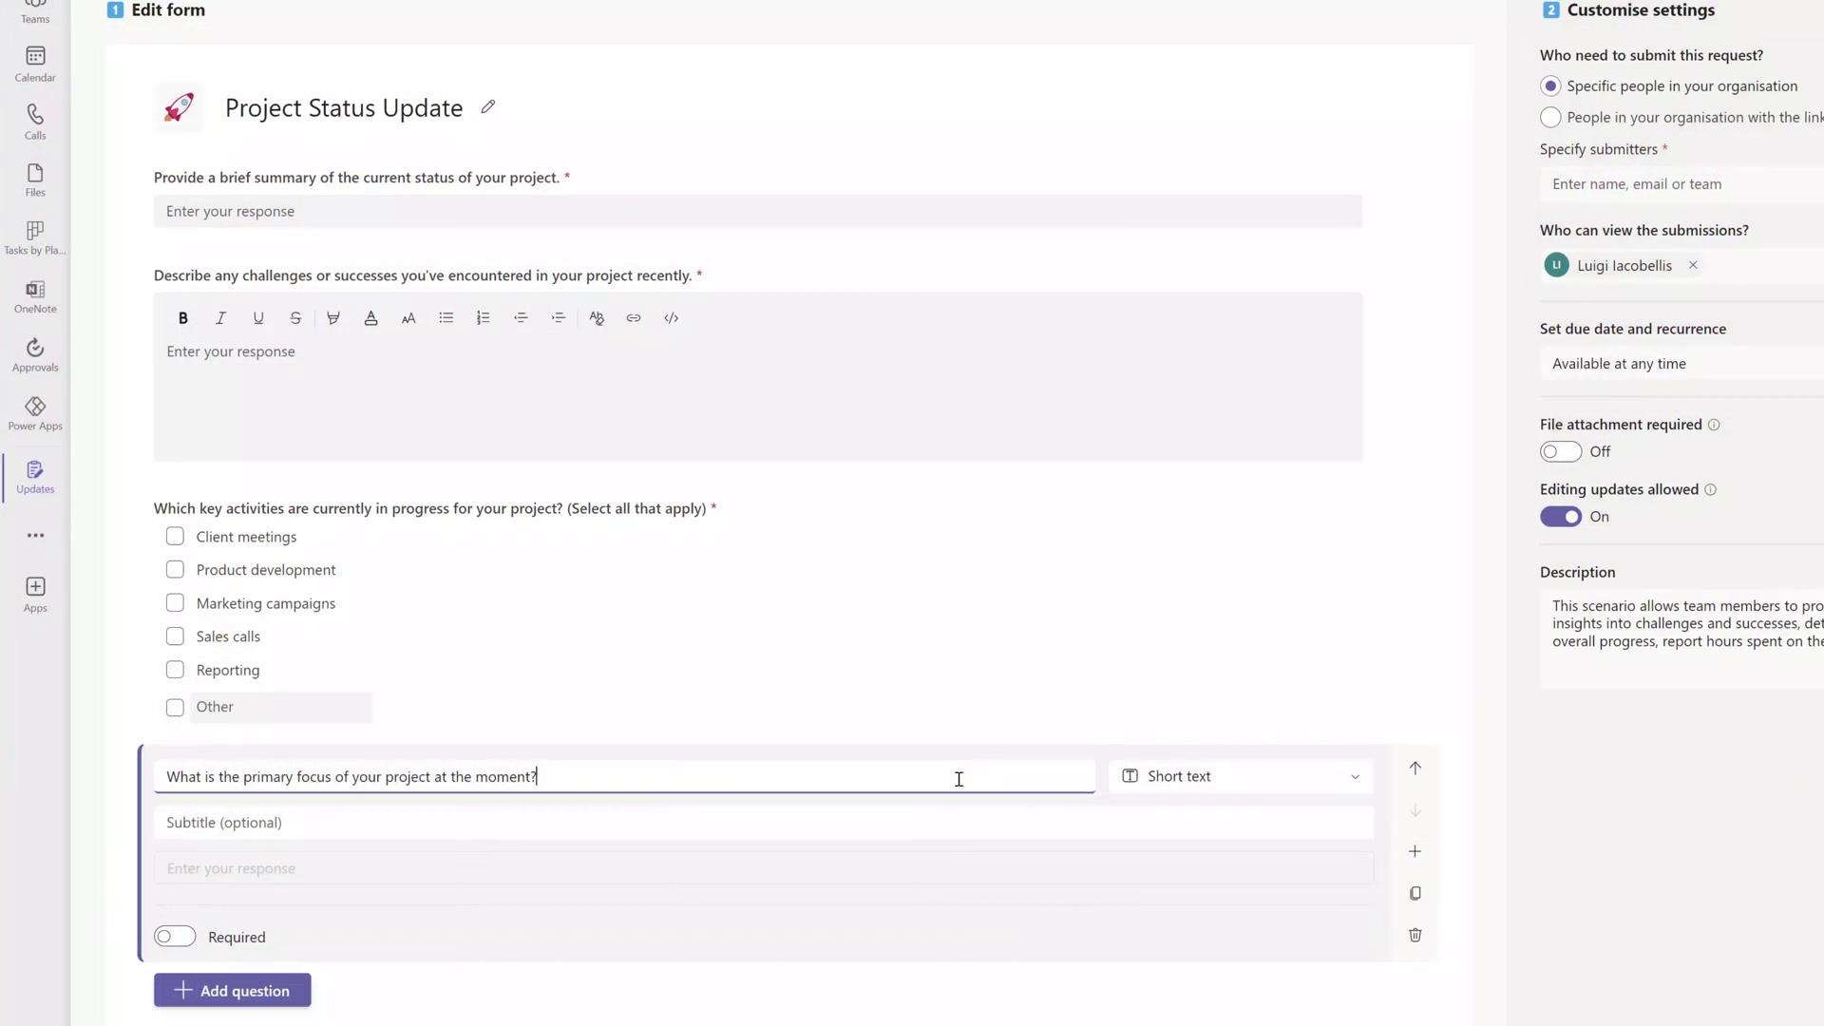
pyautogui.press('Tab')
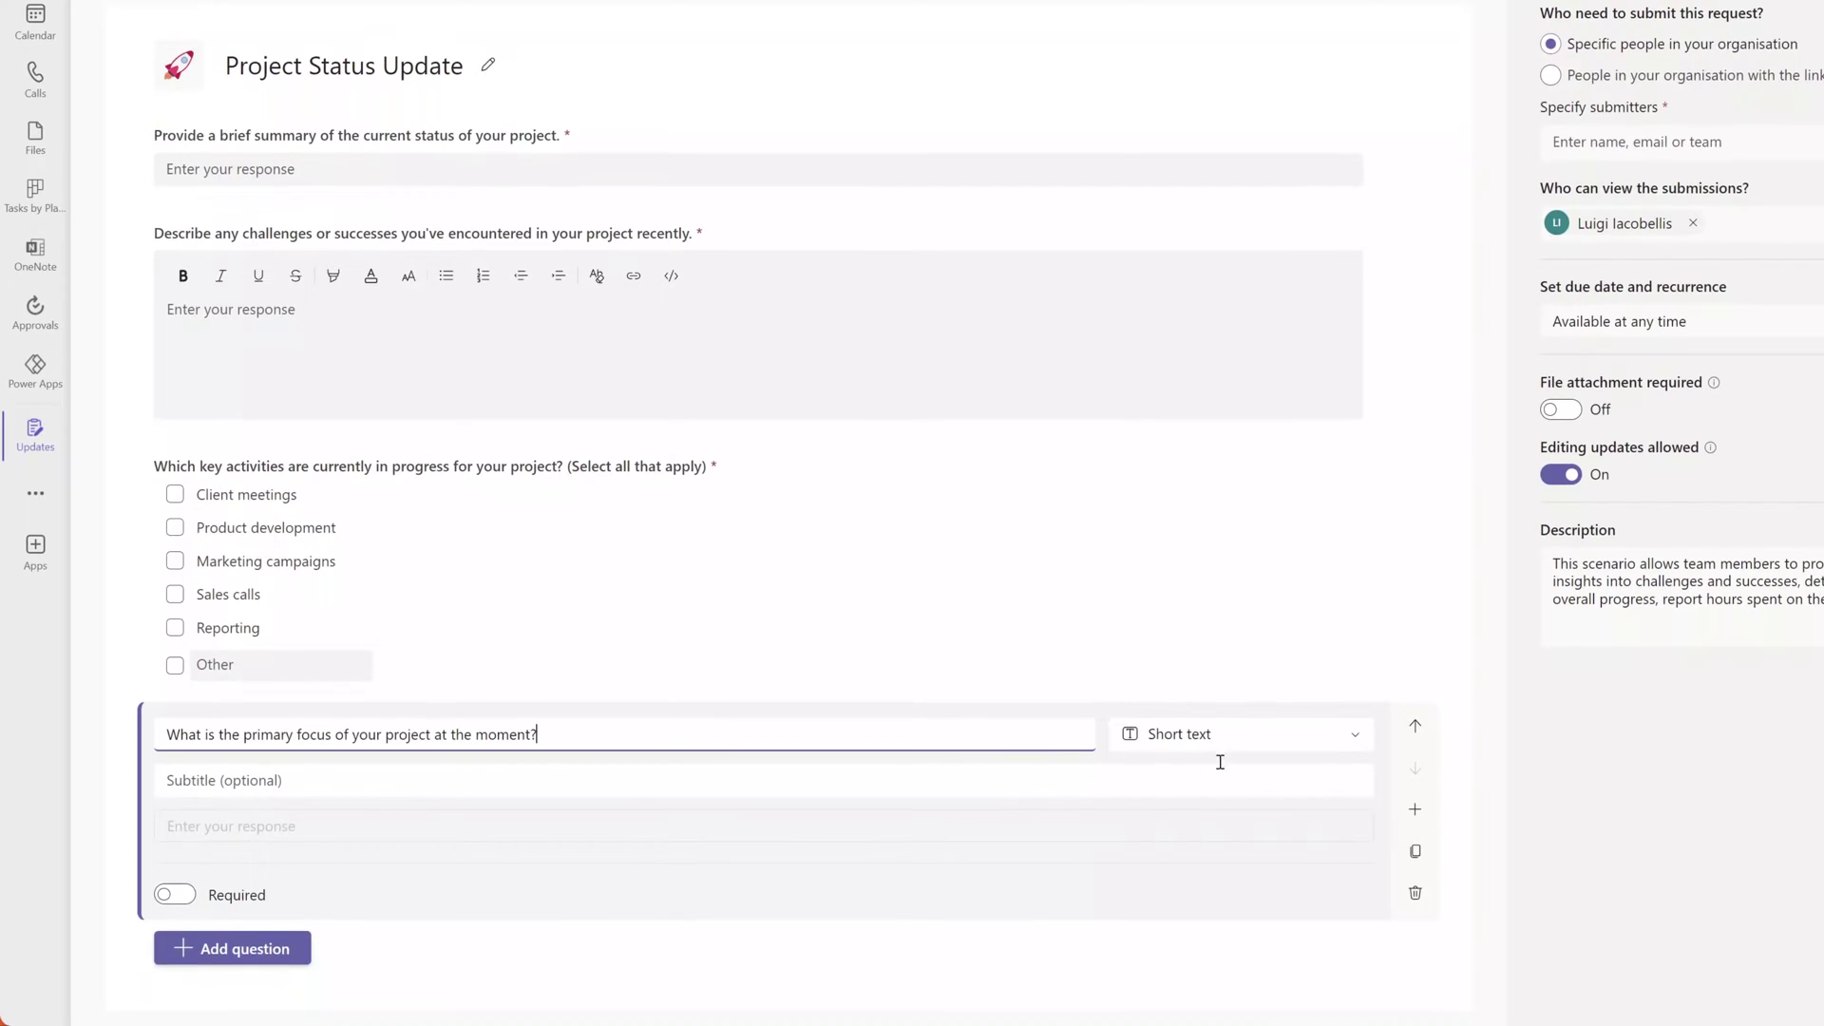
pyautogui.press('Down')
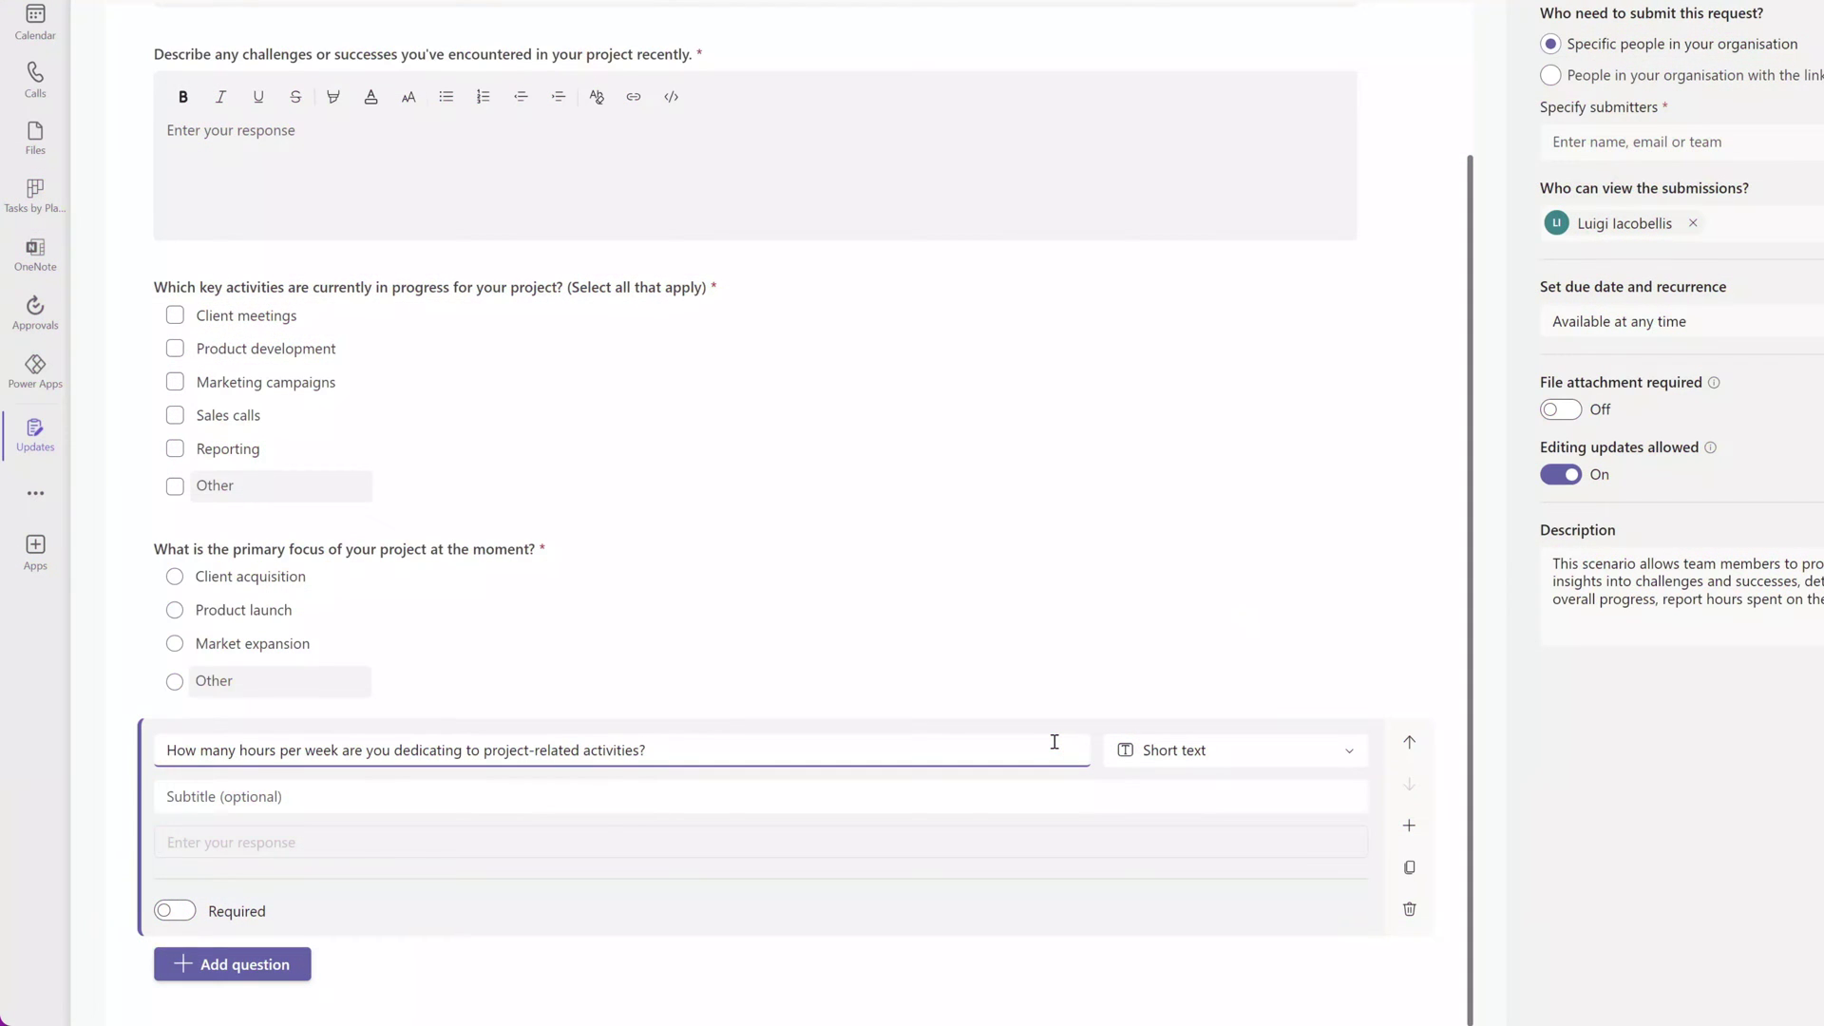
# Make the weekly hours question a Number answer restricted to Greater than 0.
pyautogui.click(1197, 761)
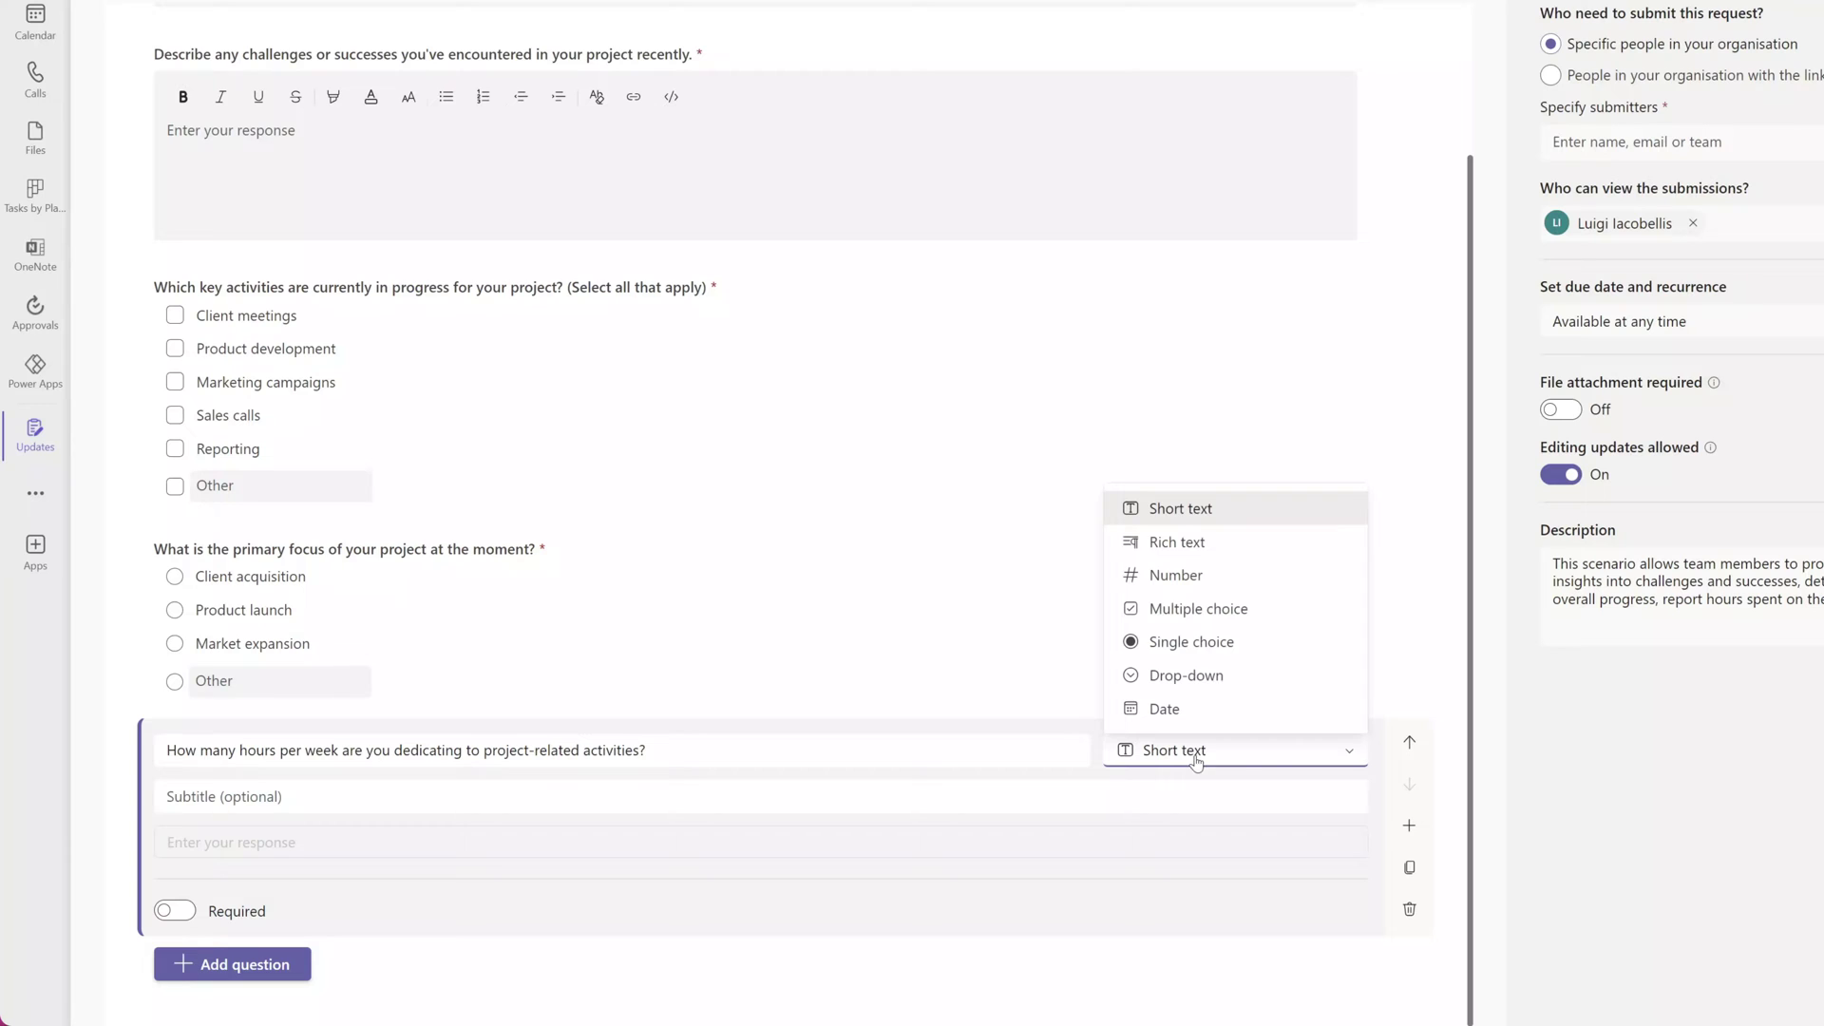
pyautogui.click(1221, 575)
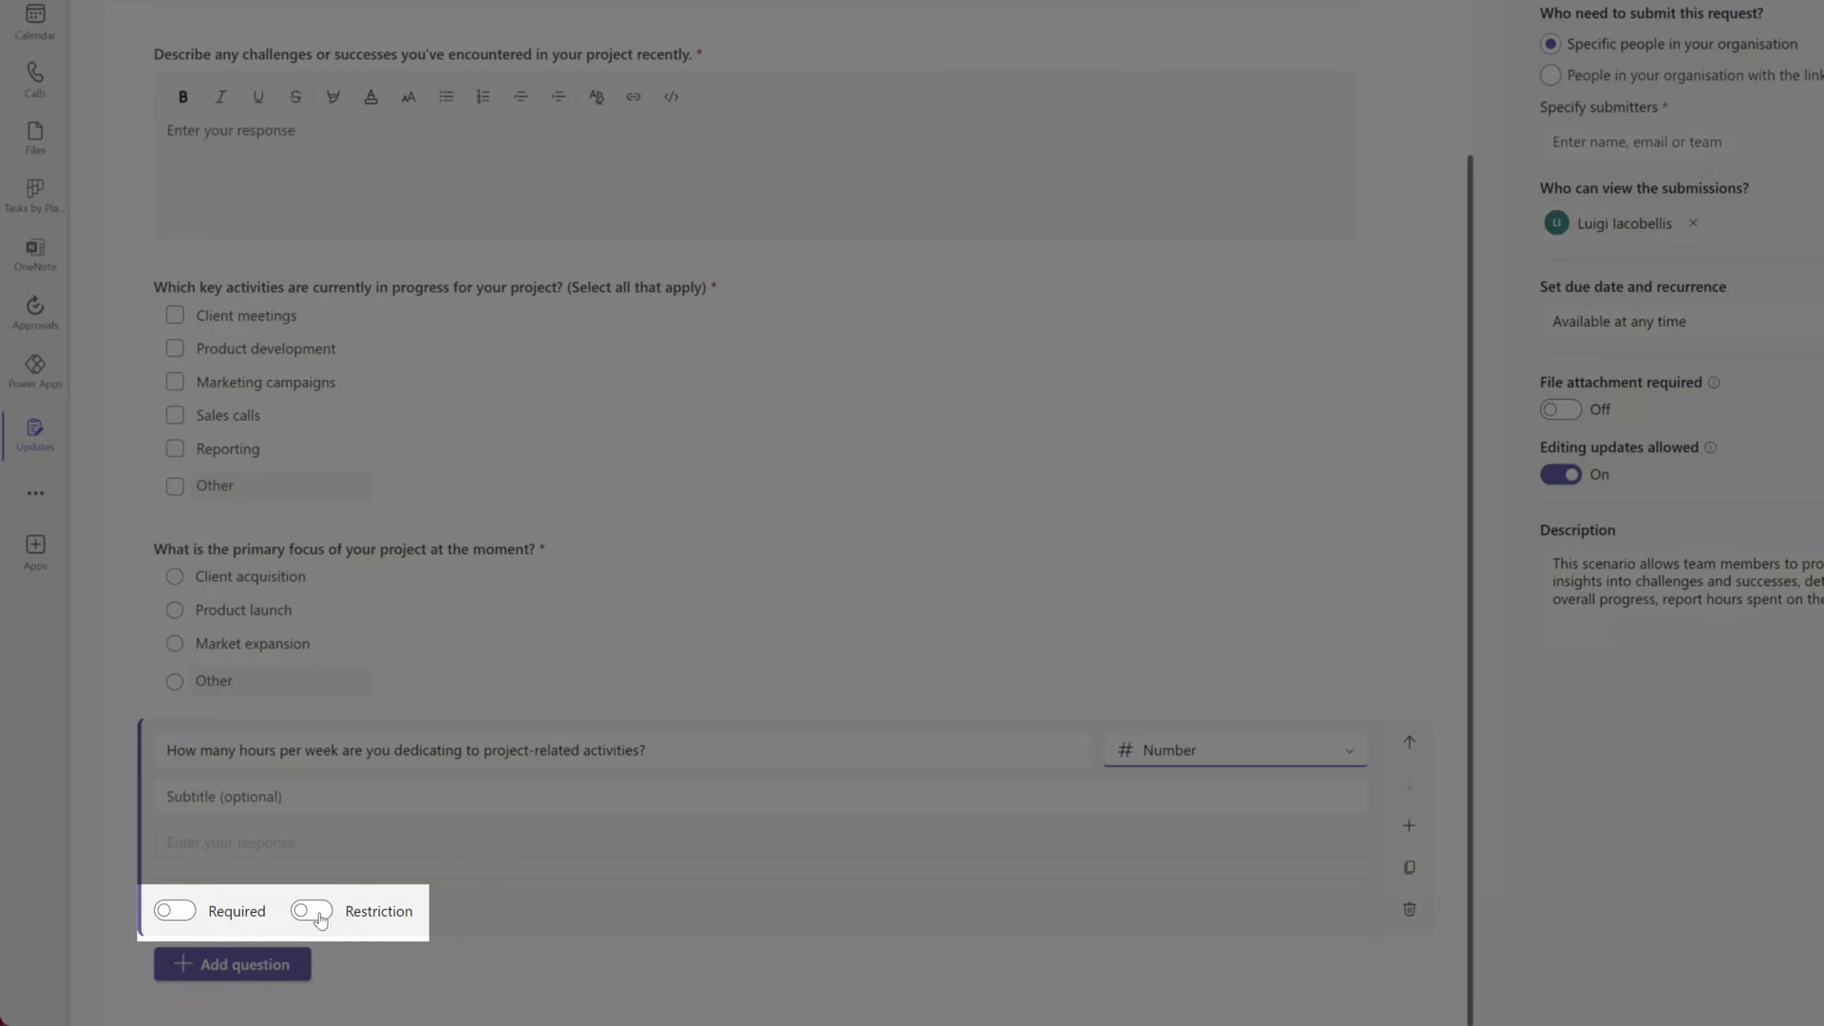
pyautogui.click(313, 912)
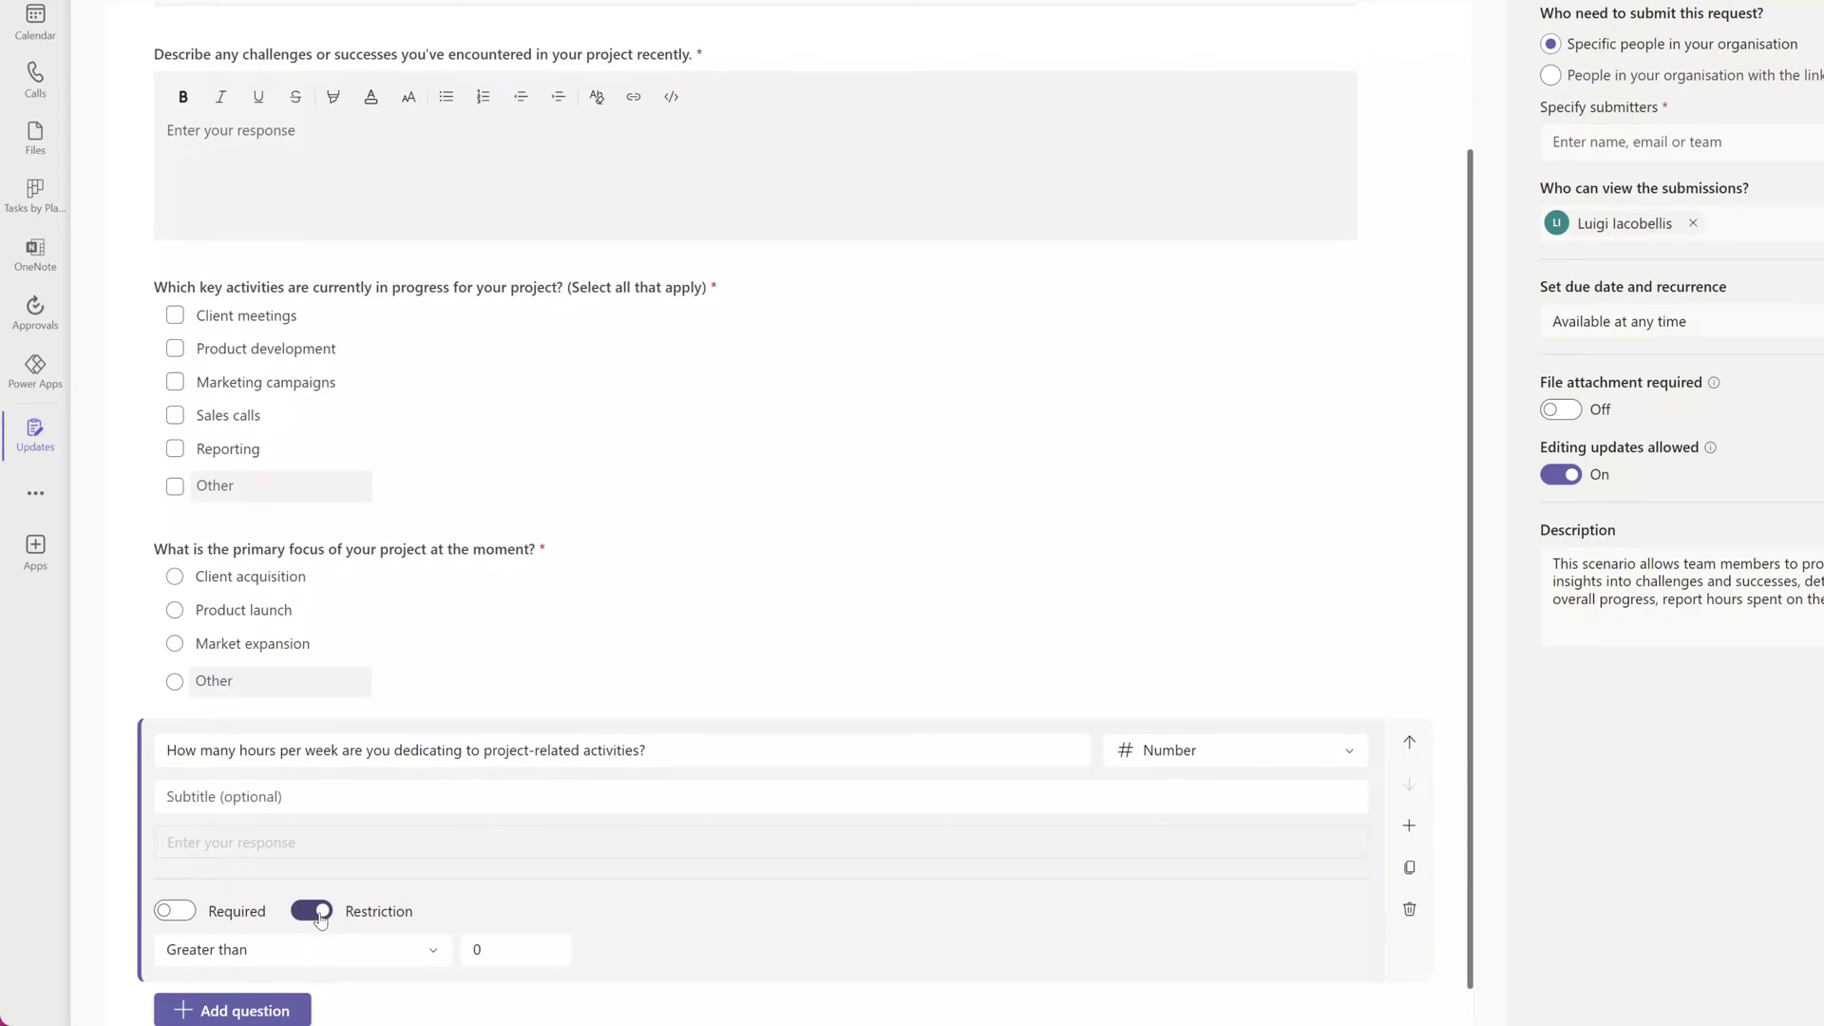
pyautogui.click(320, 910)
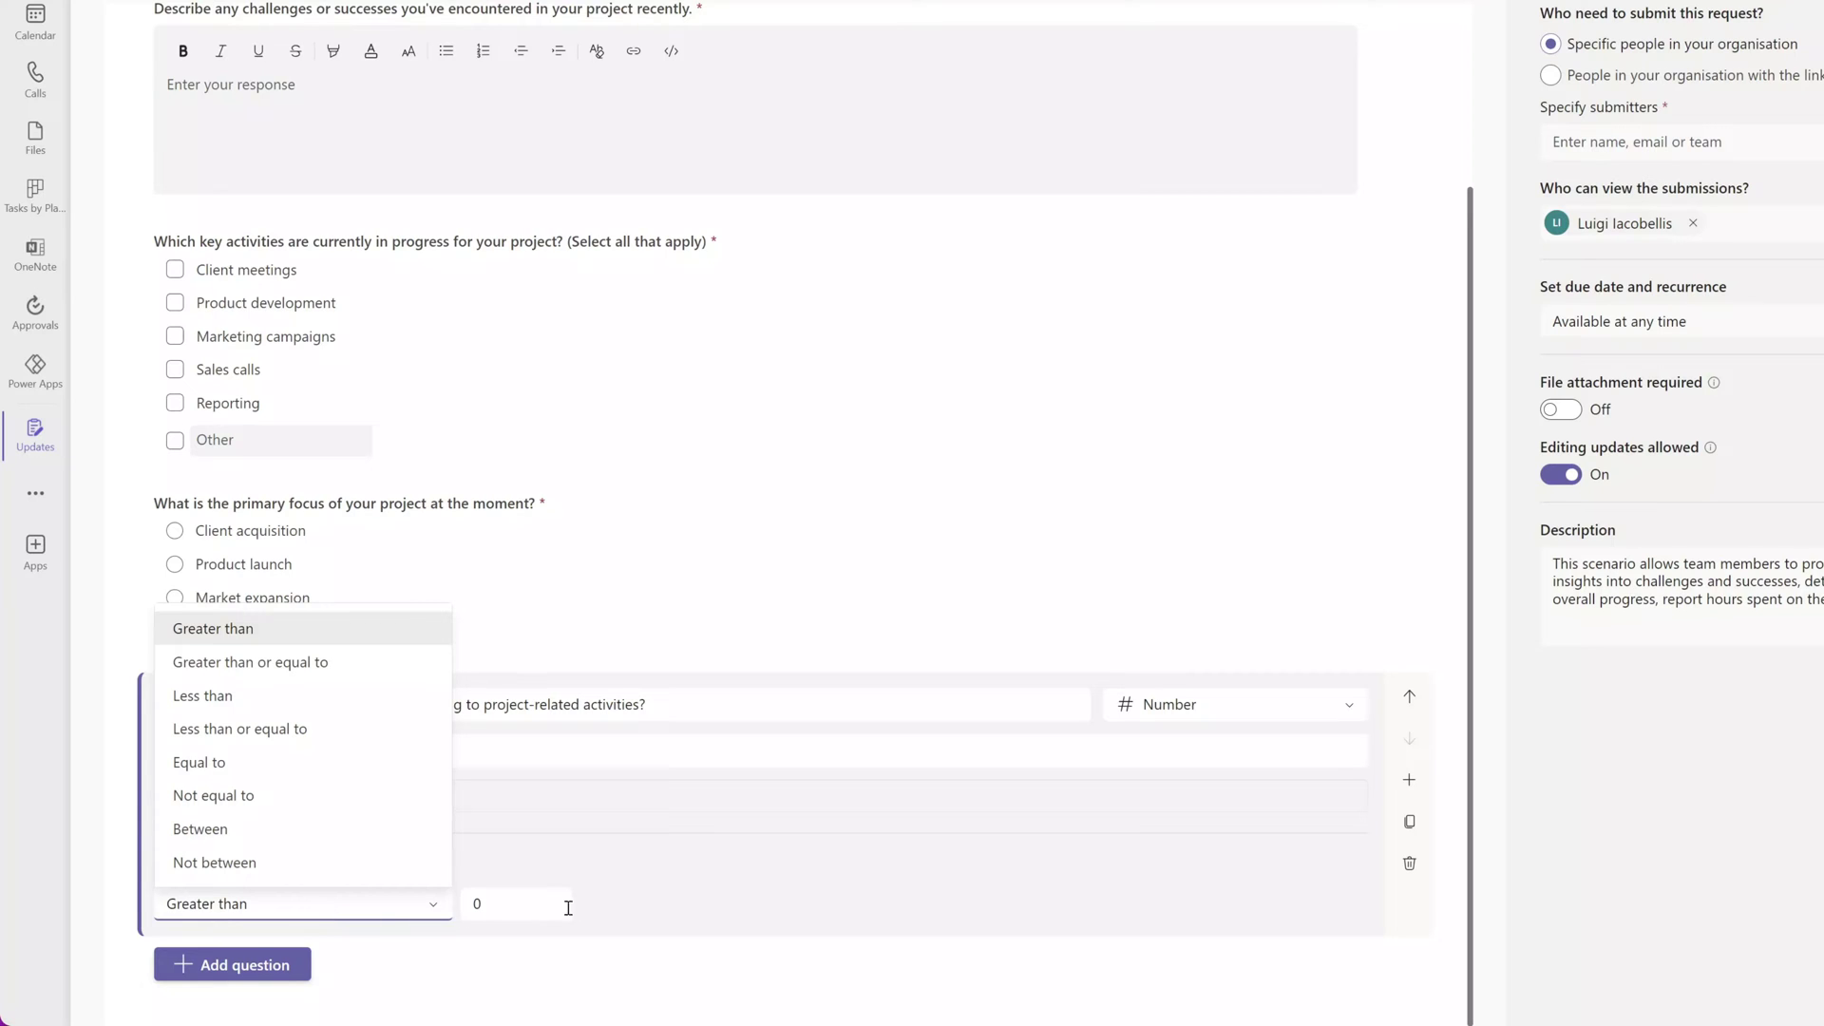
pyautogui.click(622, 915)
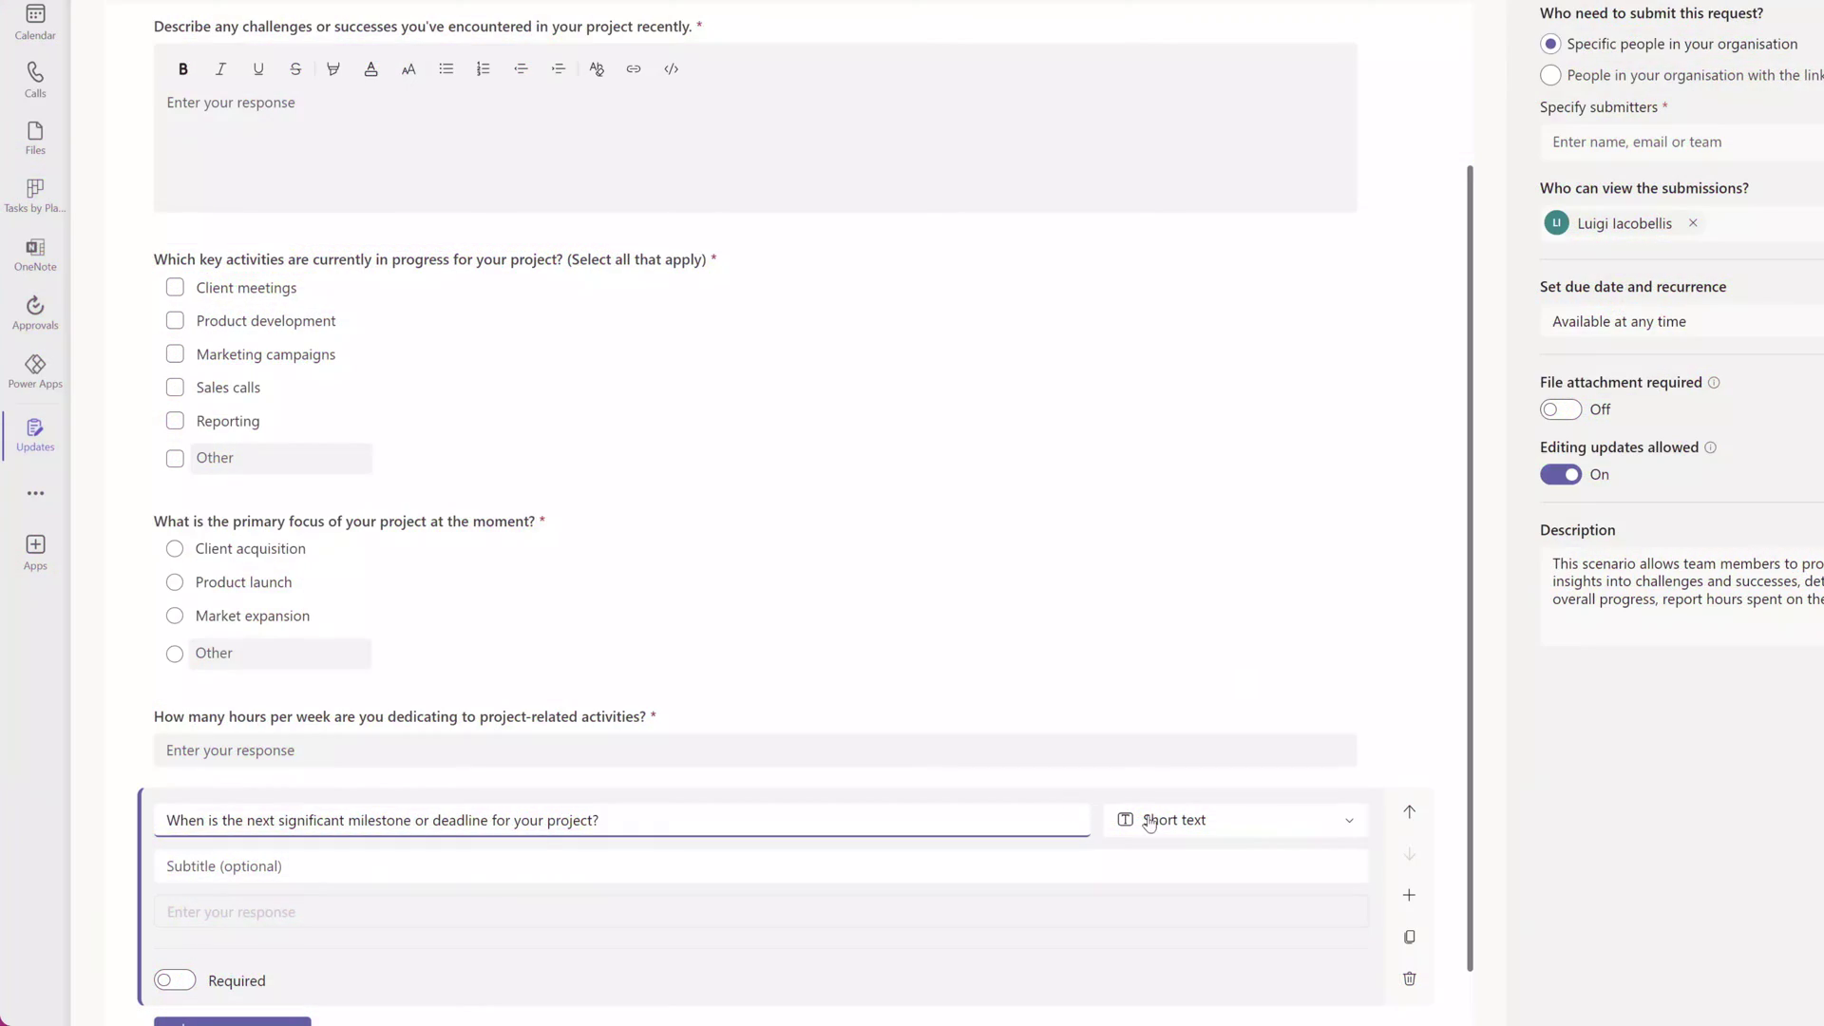
# Change the next milestone question's answer type to Date.
pyautogui.click(1148, 823)
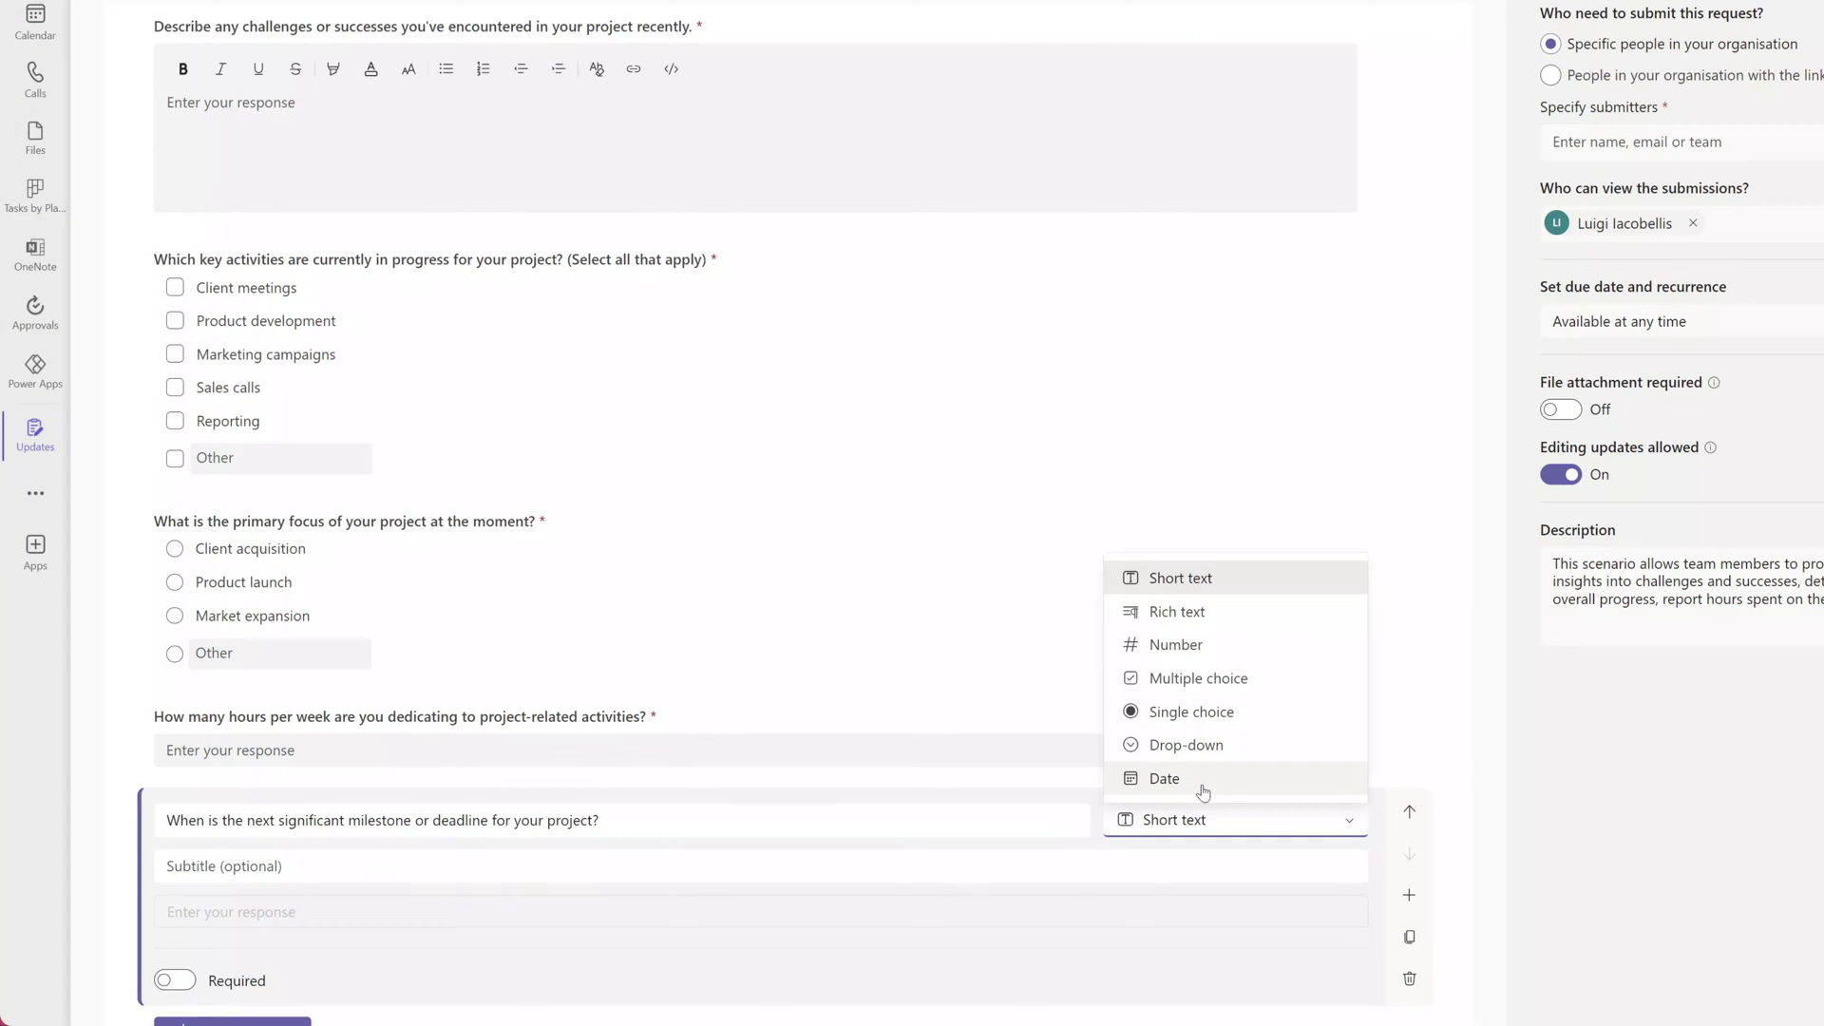
pyautogui.click(1164, 778)
pyautogui.click(410, 971)
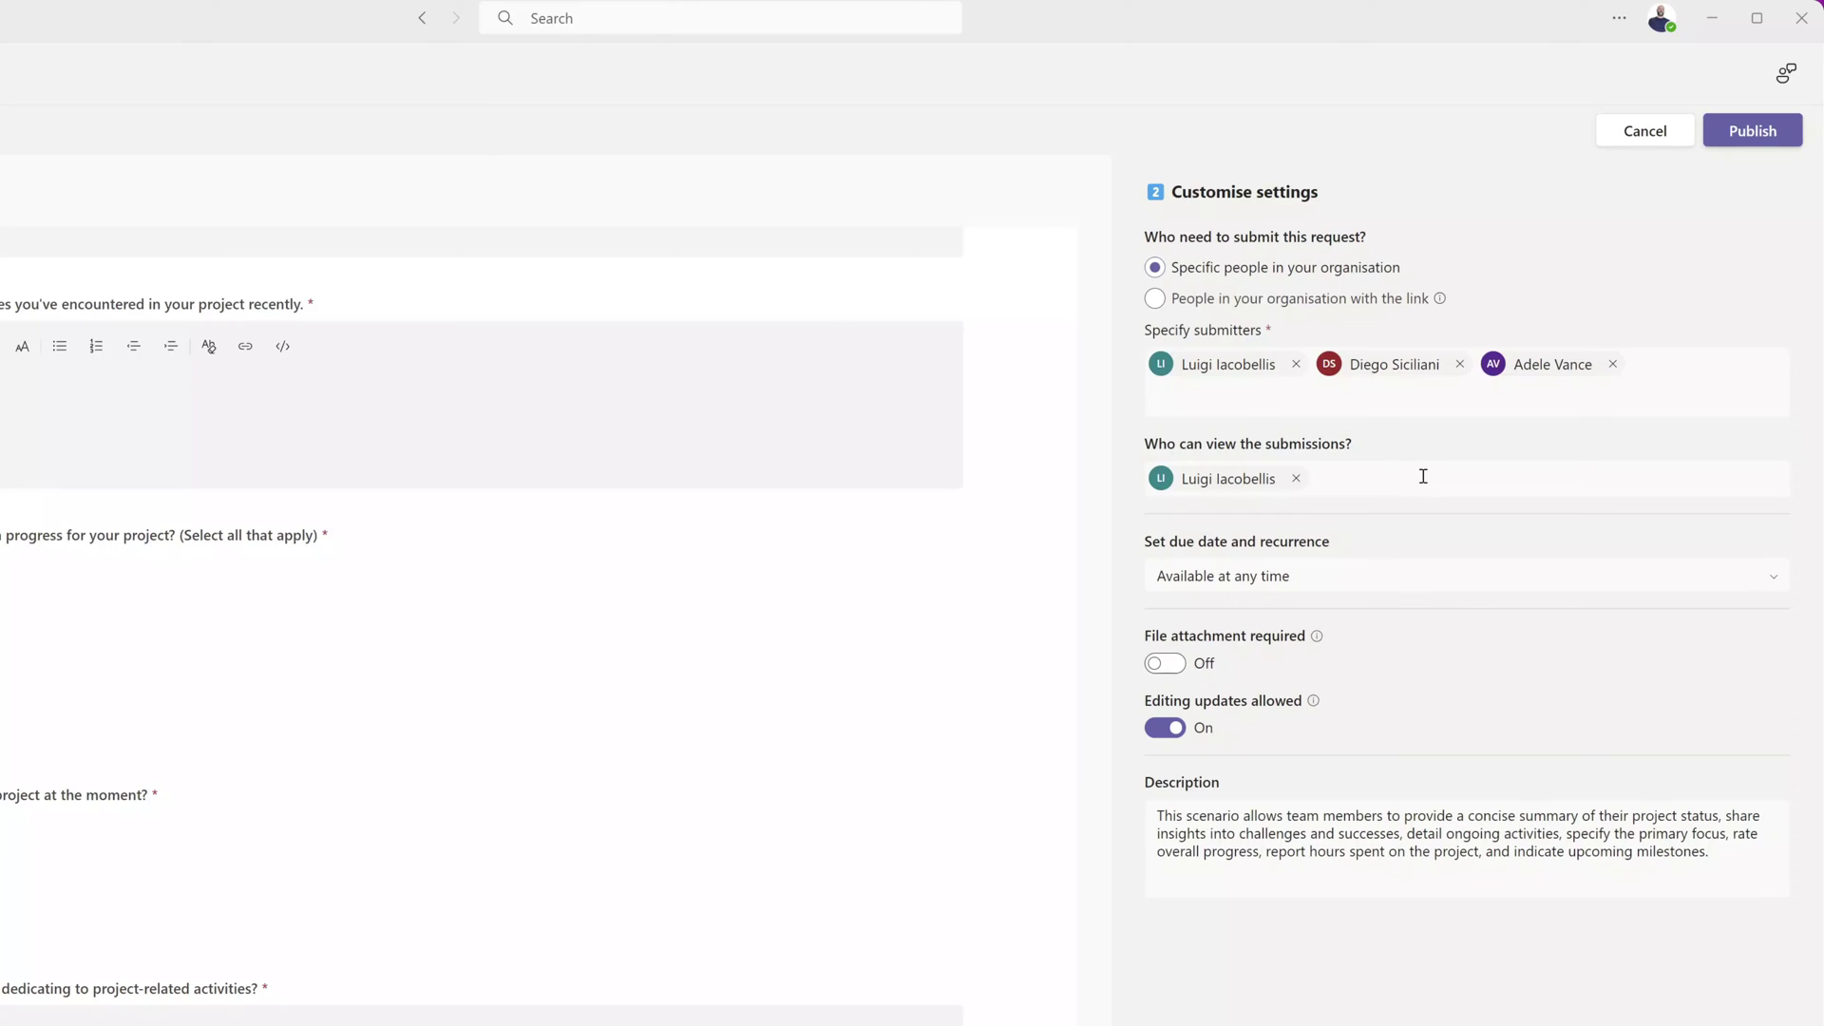
pyautogui.click(1422, 477)
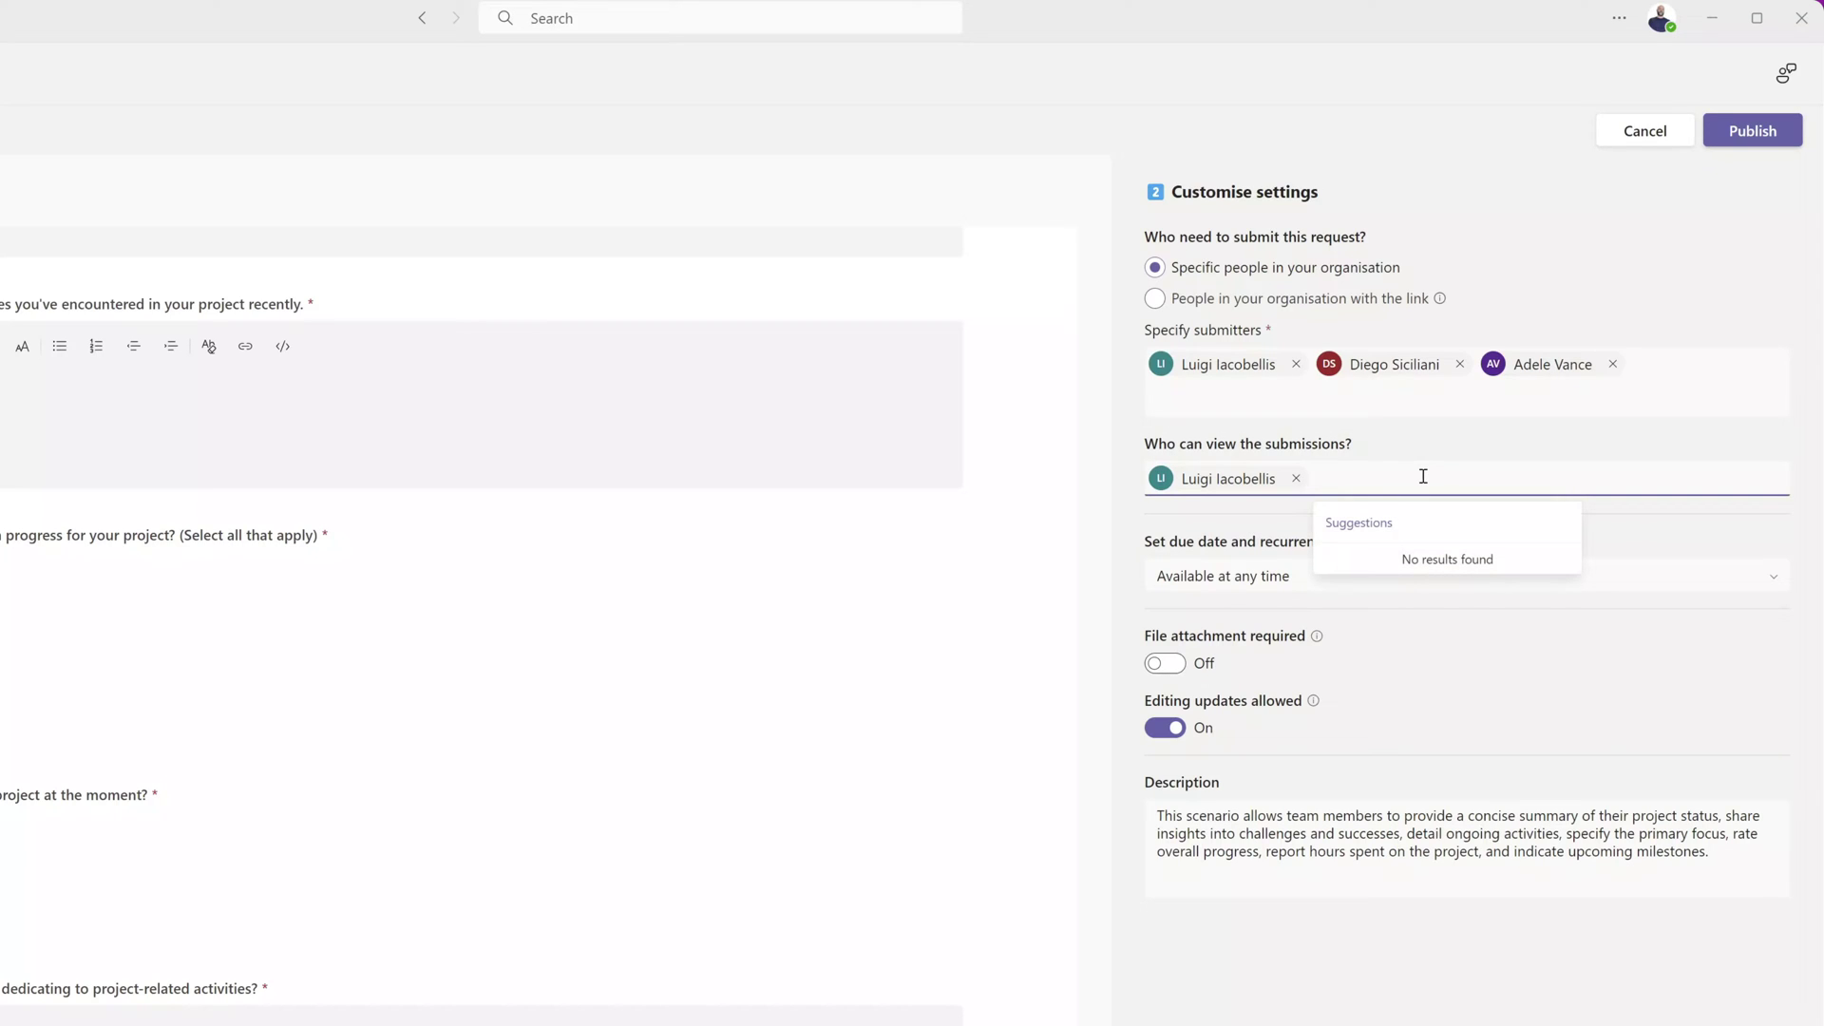
pyautogui.click(1445, 447)
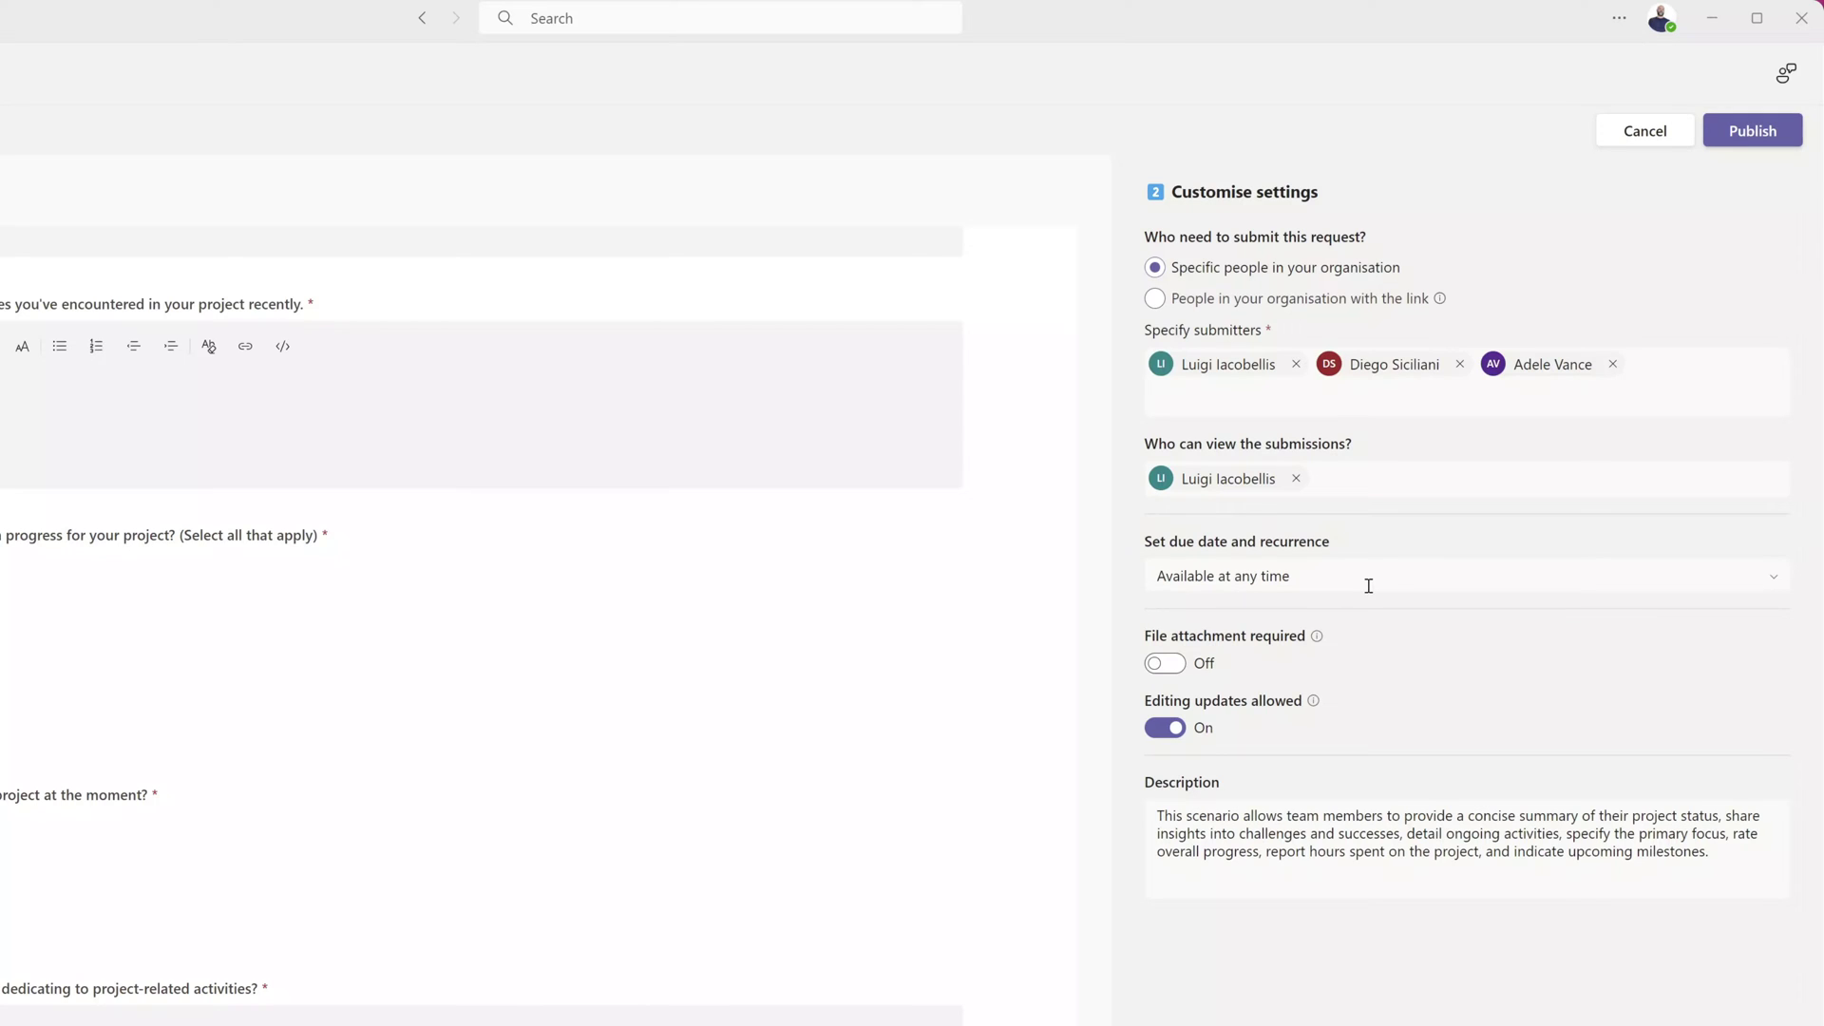
pyautogui.click(1368, 586)
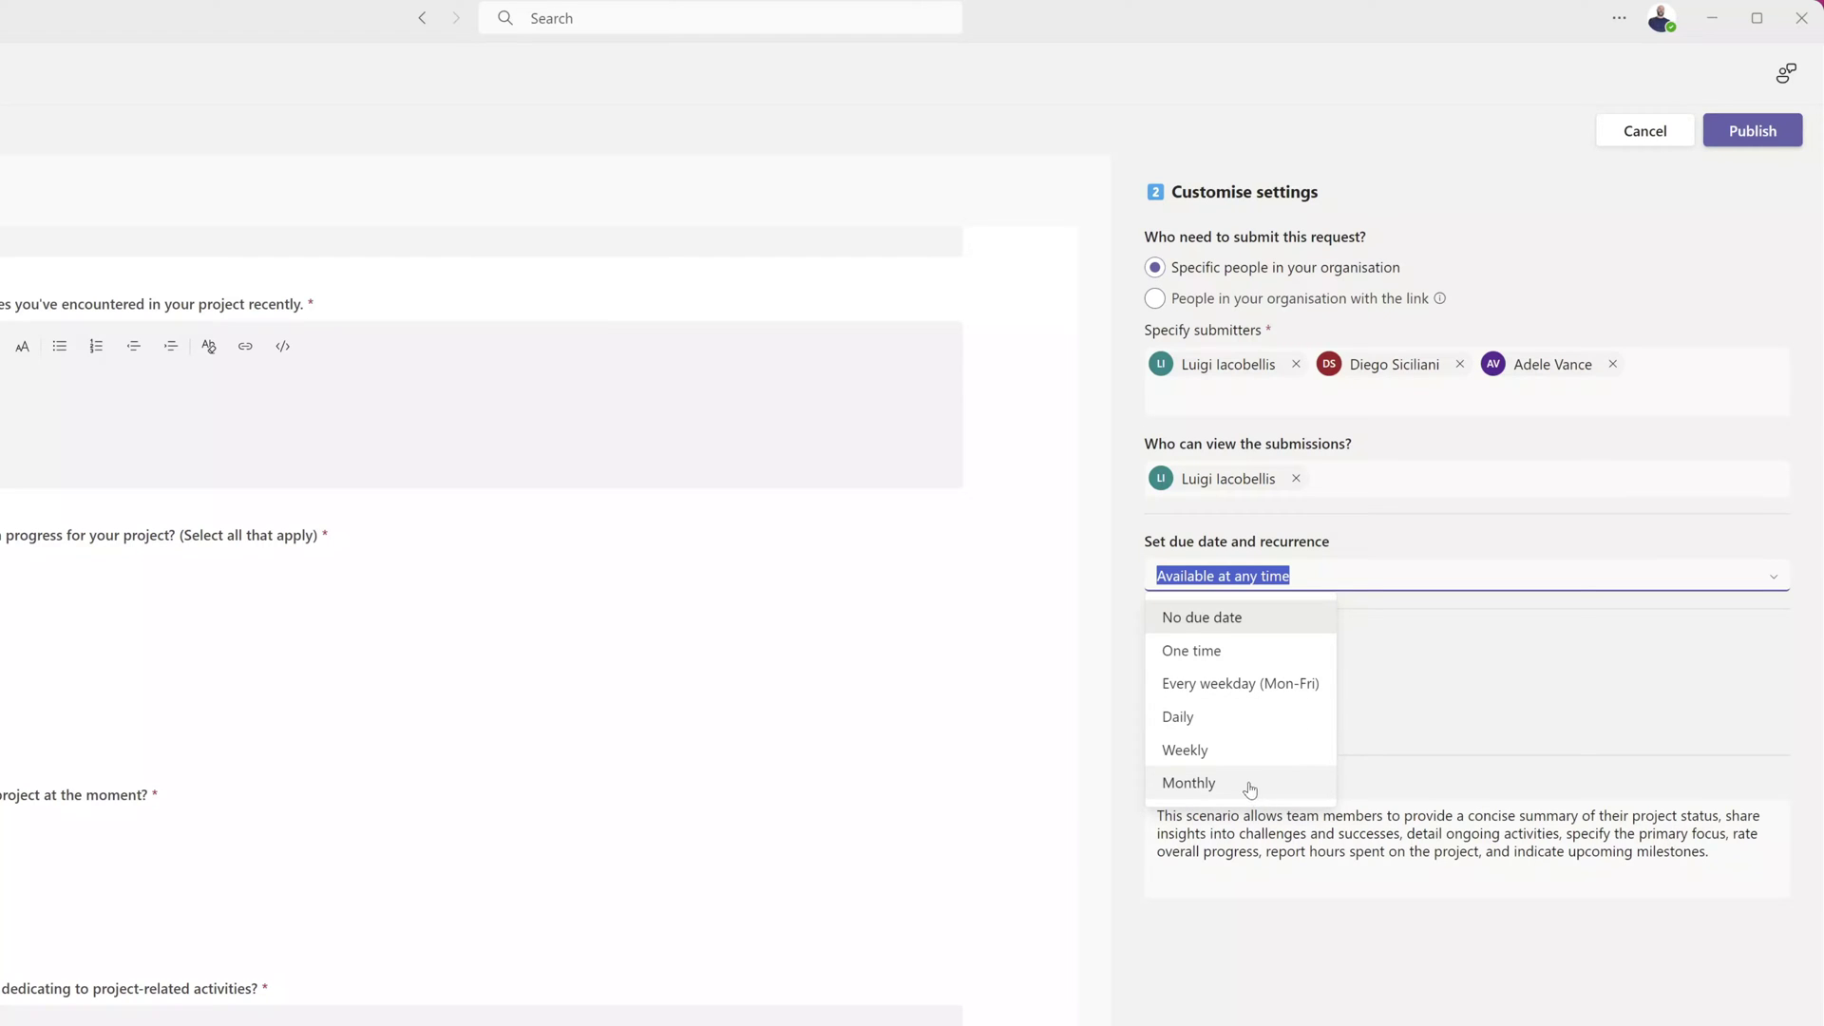
pyautogui.click(1241, 755)
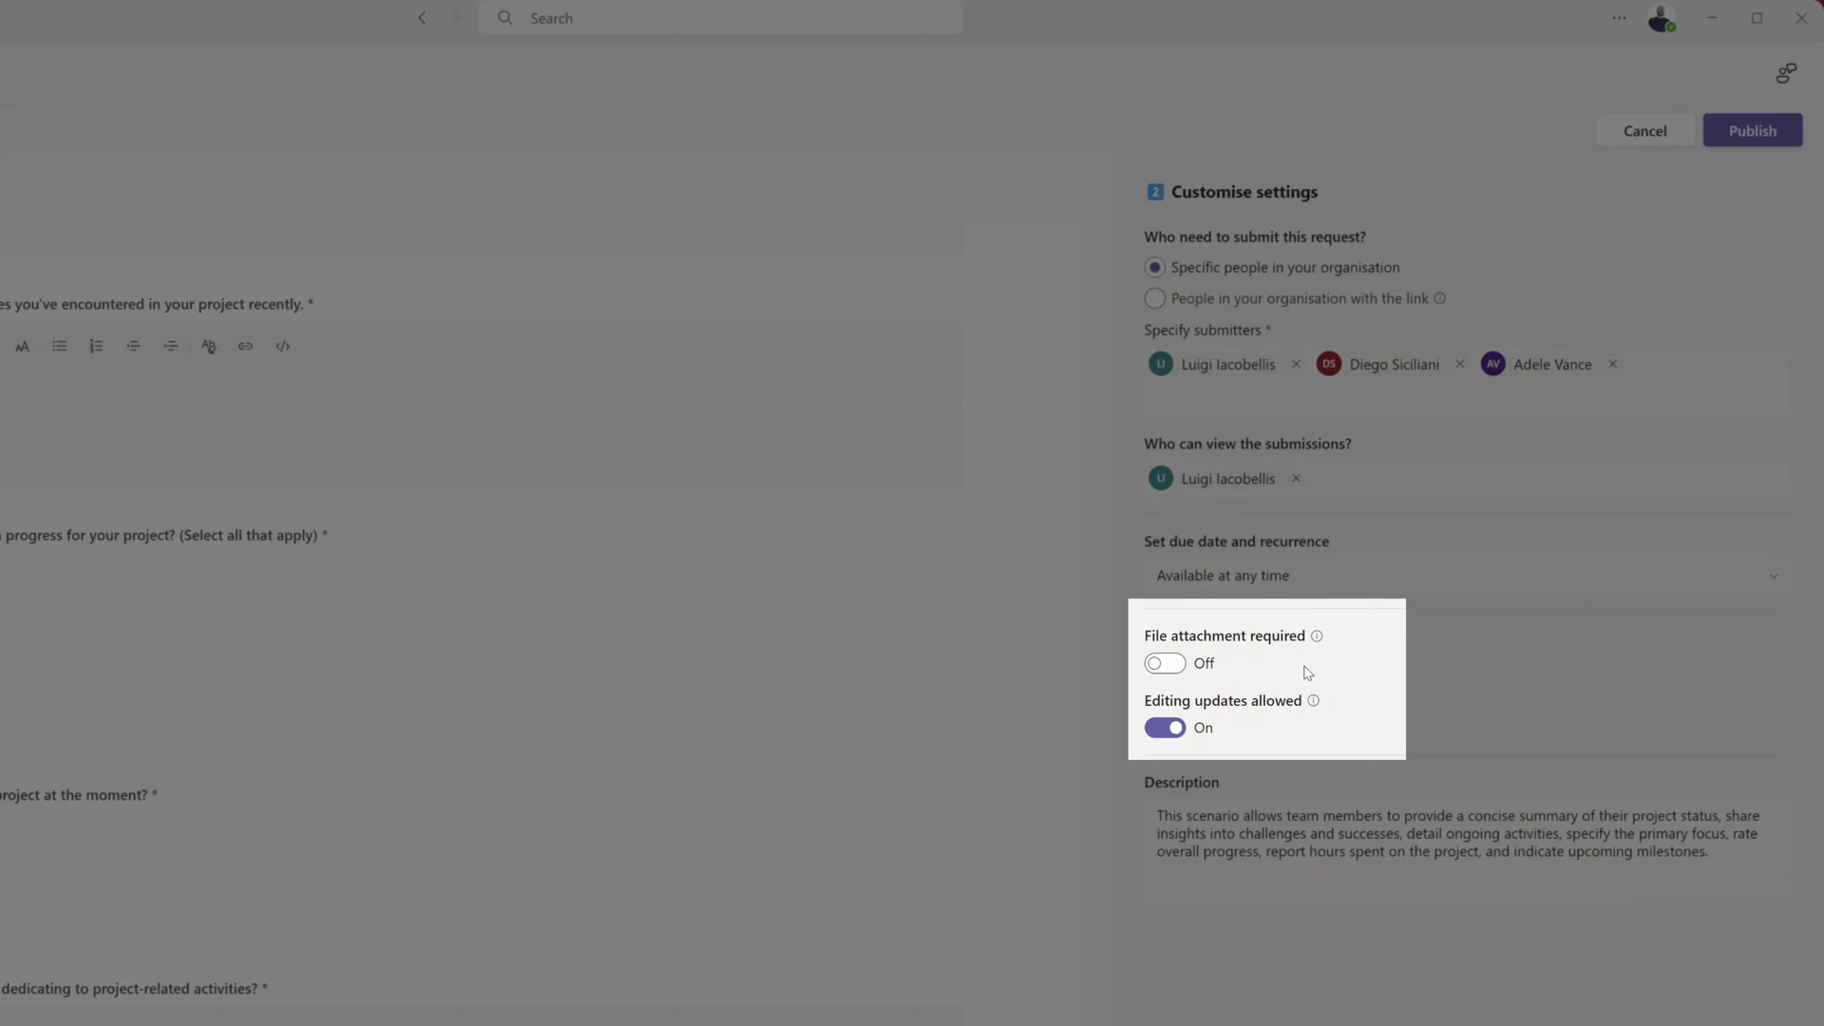
pyautogui.click(1165, 663)
pyautogui.moveTo(1317, 638)
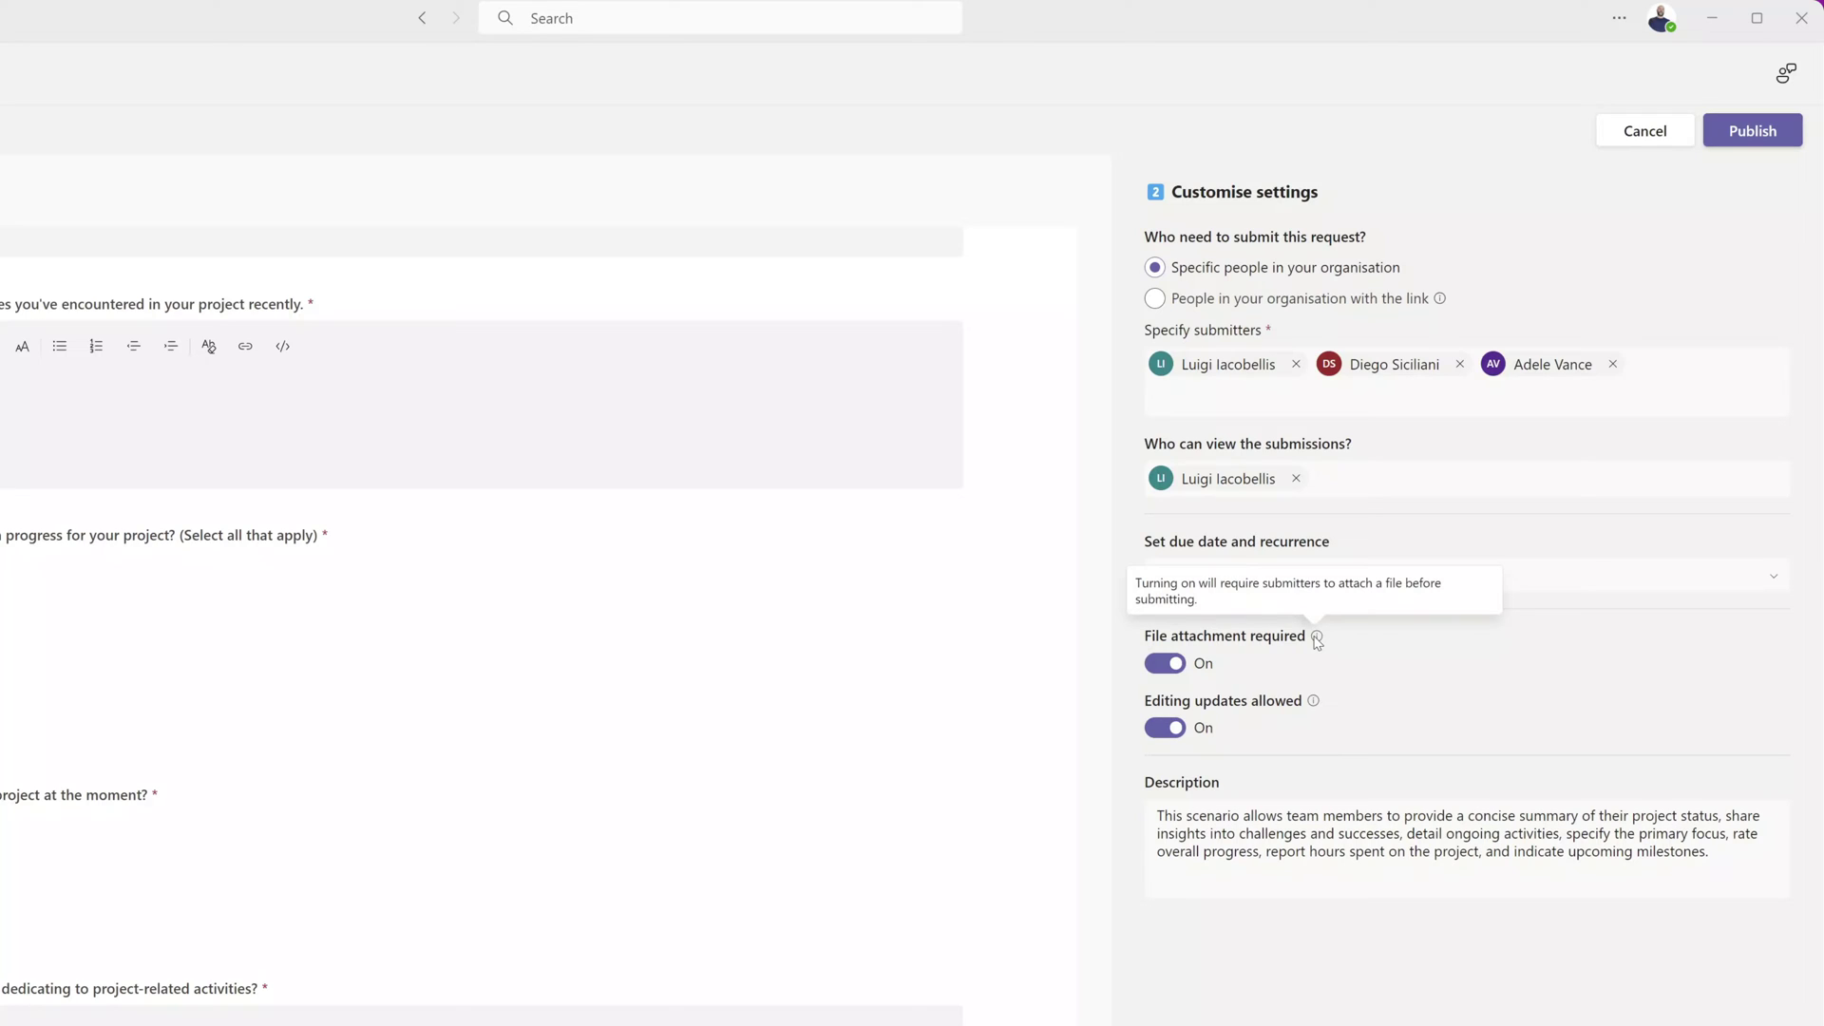
pyautogui.click(1165, 663)
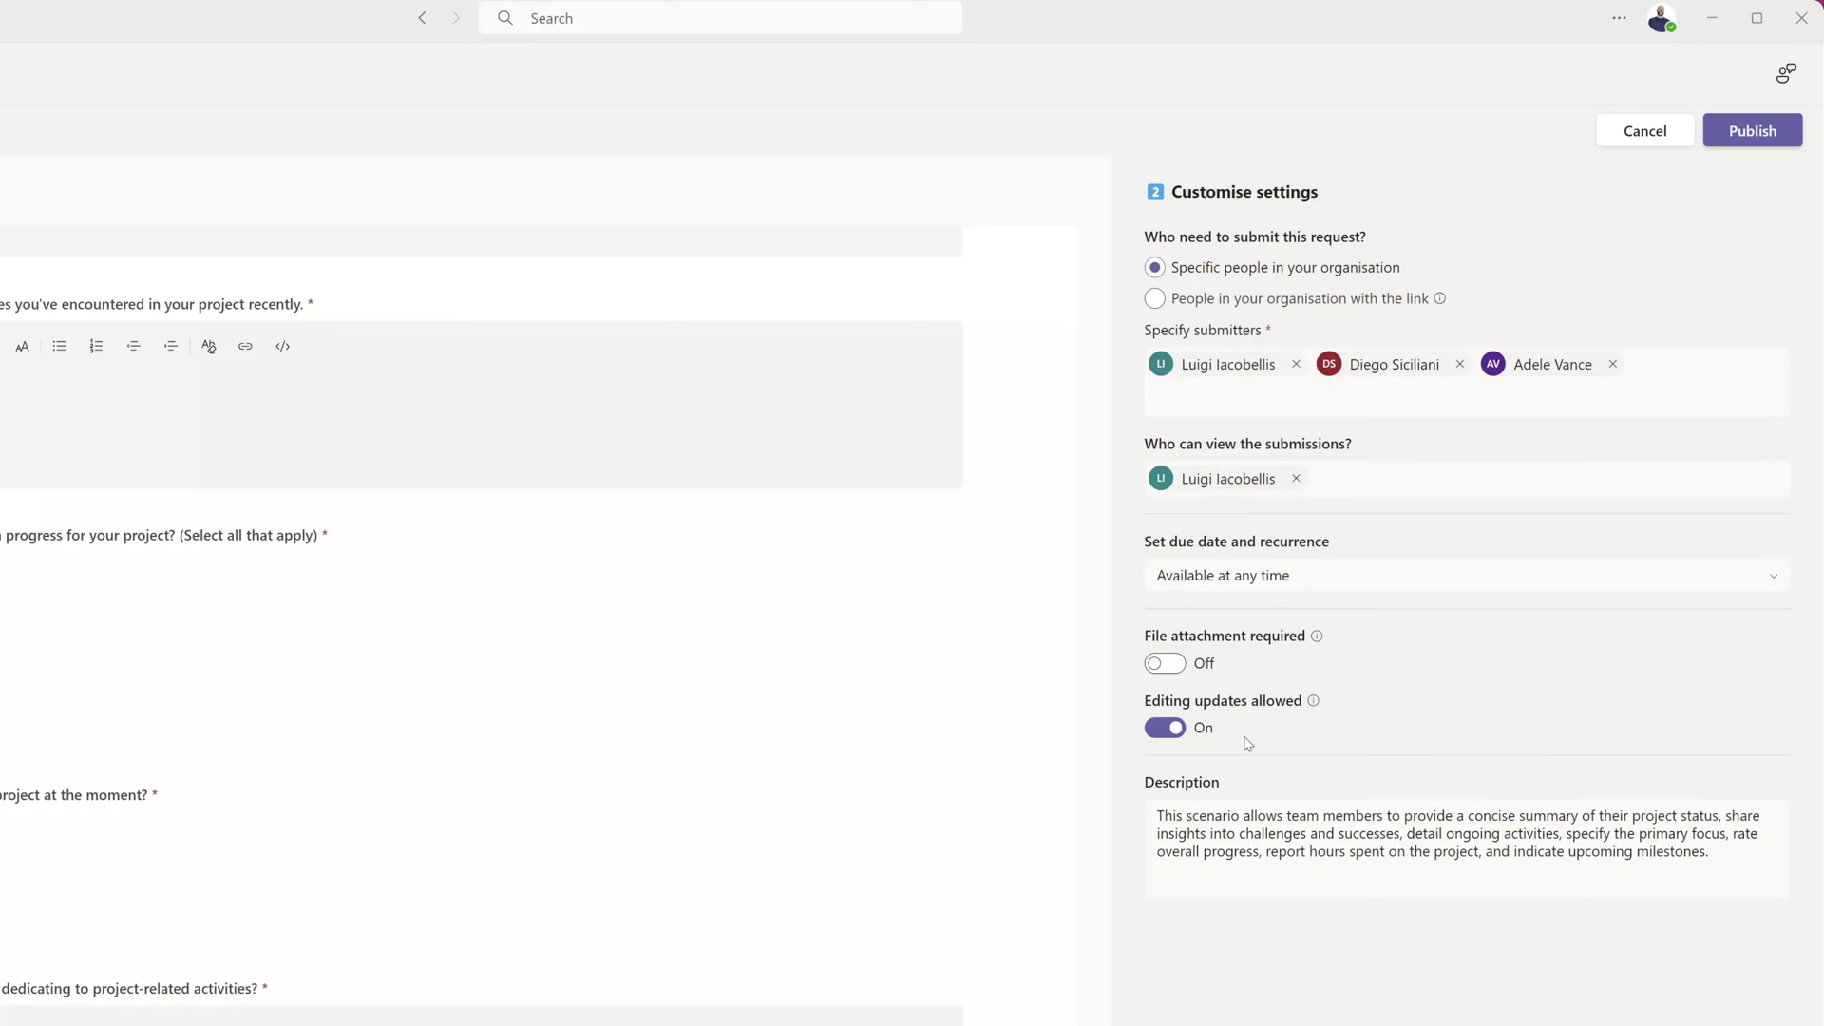
# Publish the Project Status Update request and scroll down to check it is listed as Active under My Requests.
pyautogui.click(1743, 135)
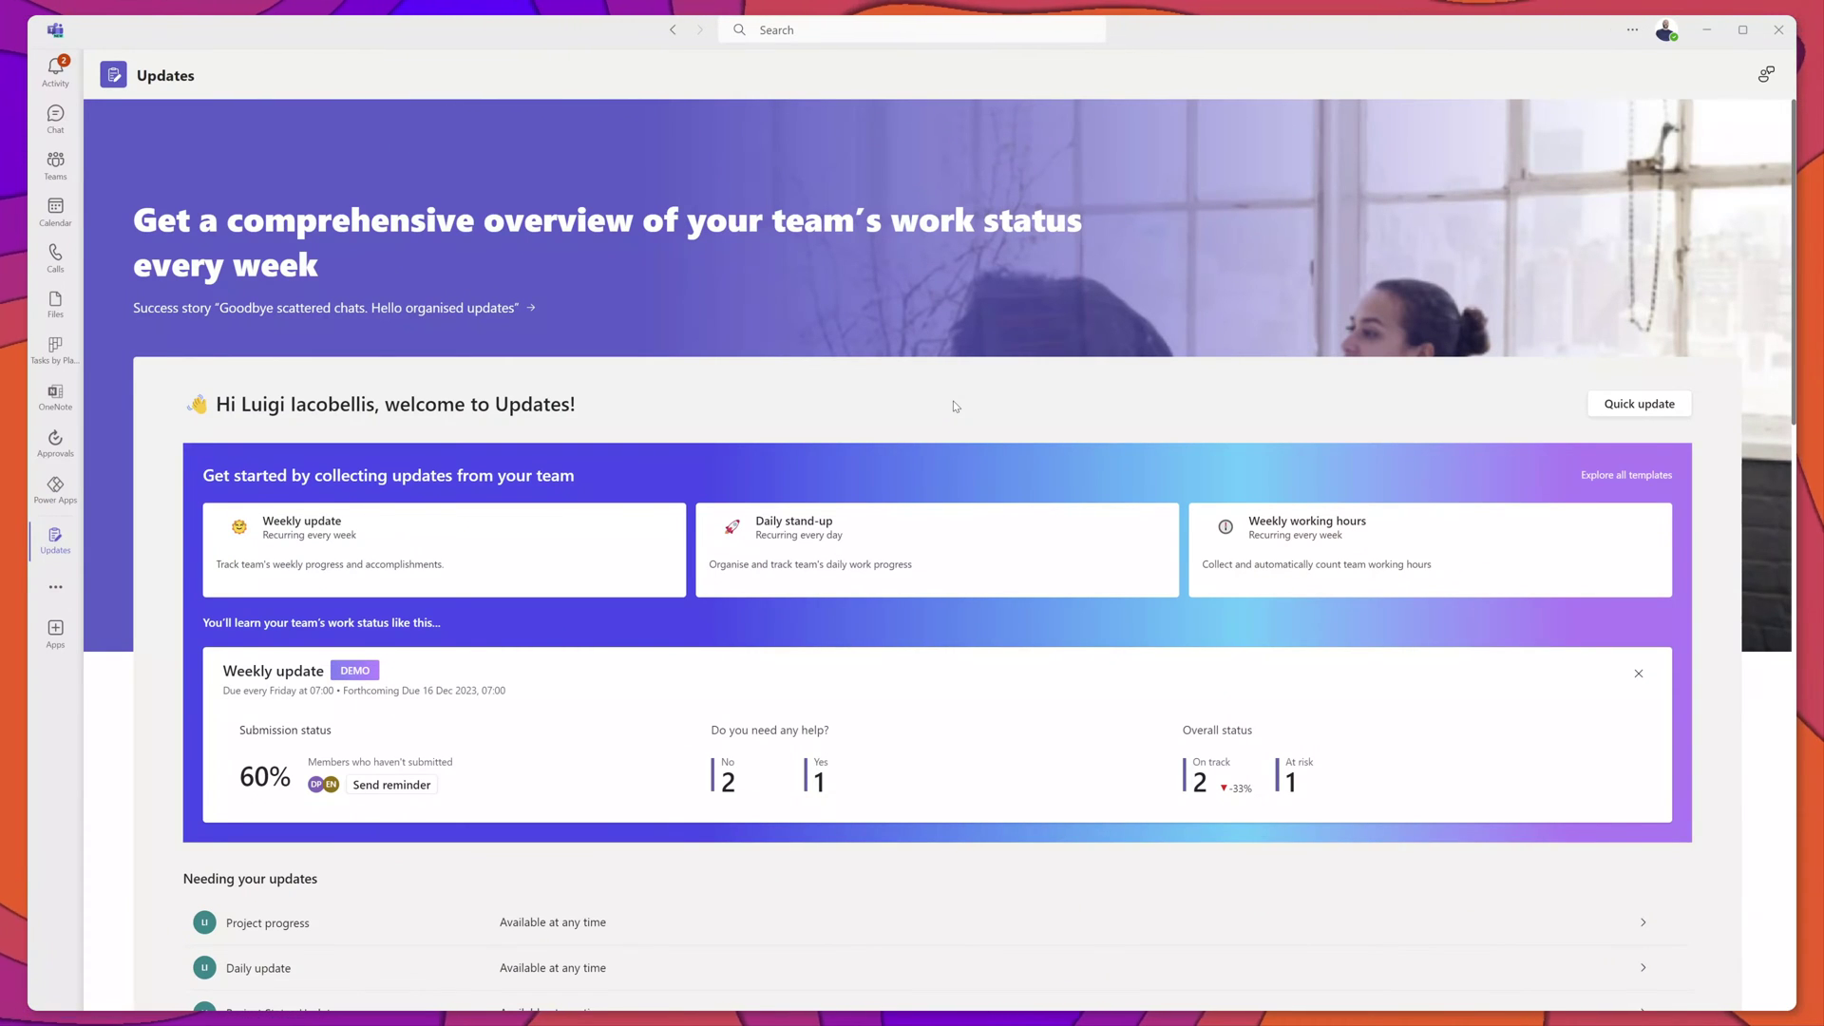
pyautogui.scroll(-7, 955, 406)
pyautogui.scroll(-6, 954, 406)
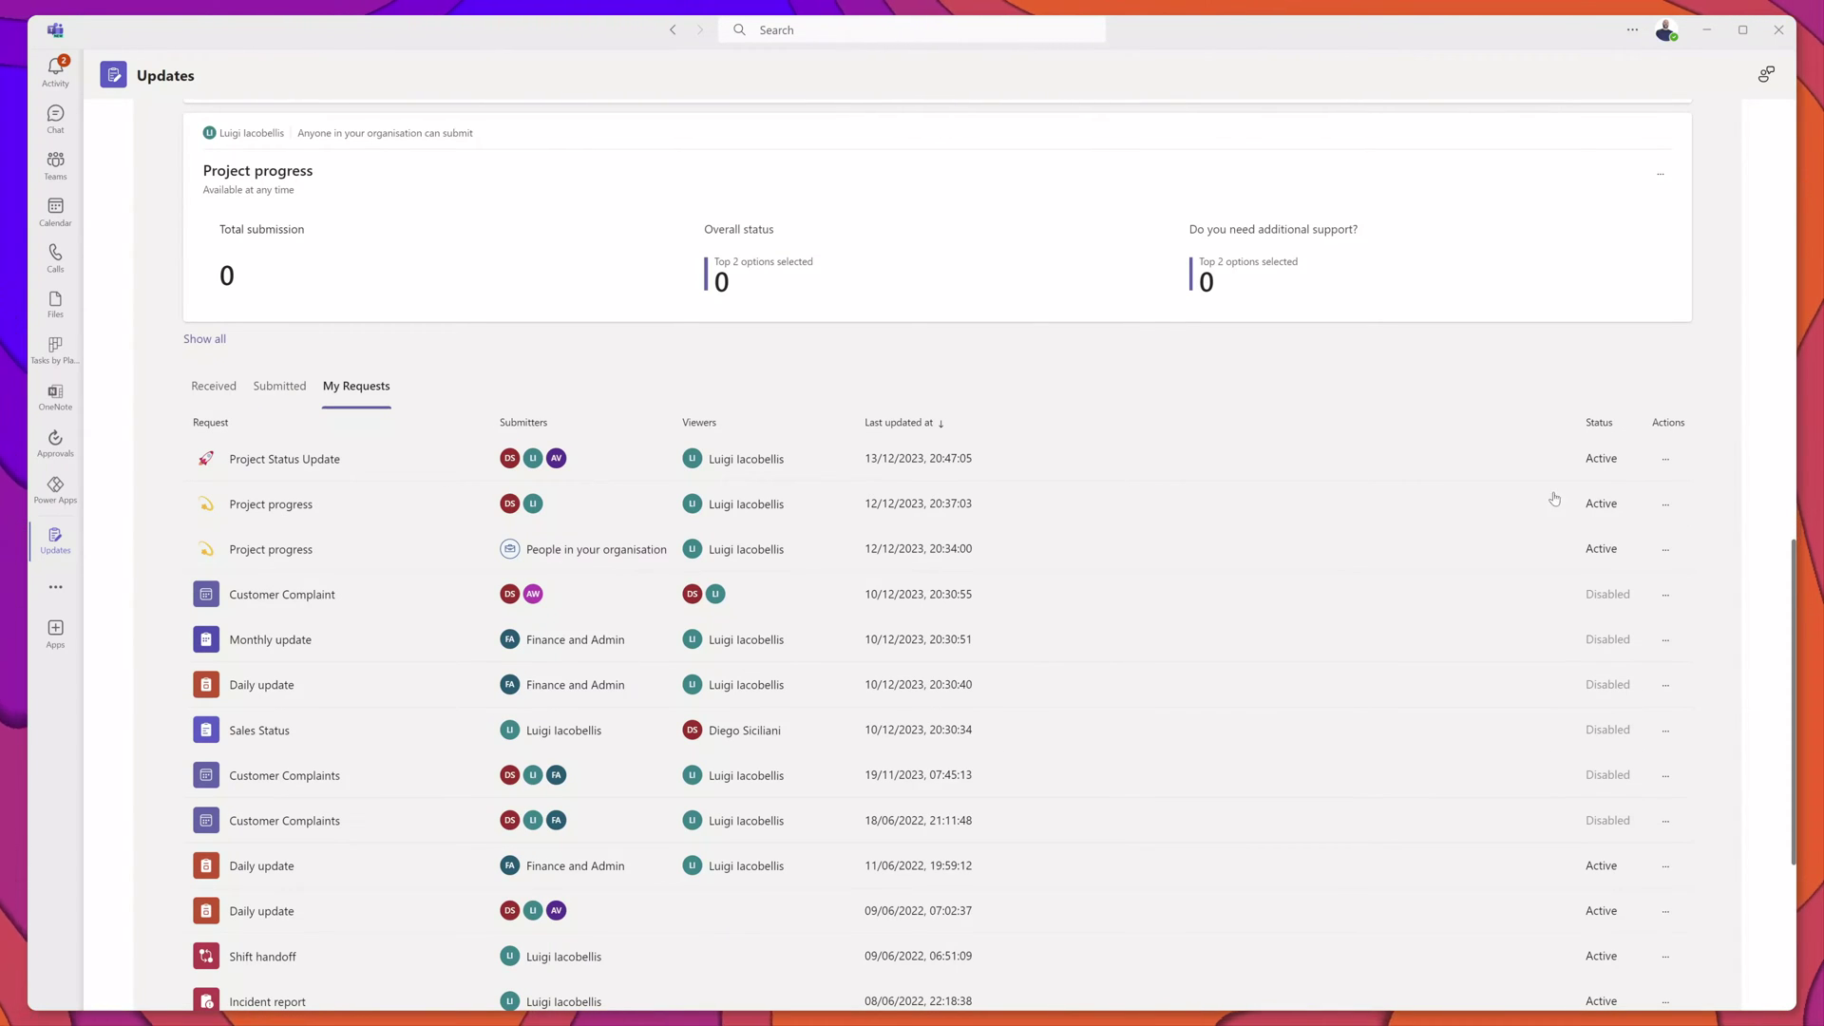
# Choose Edit from the Project Status Update row's actions menu in My Requests.
pyautogui.click(1665, 461)
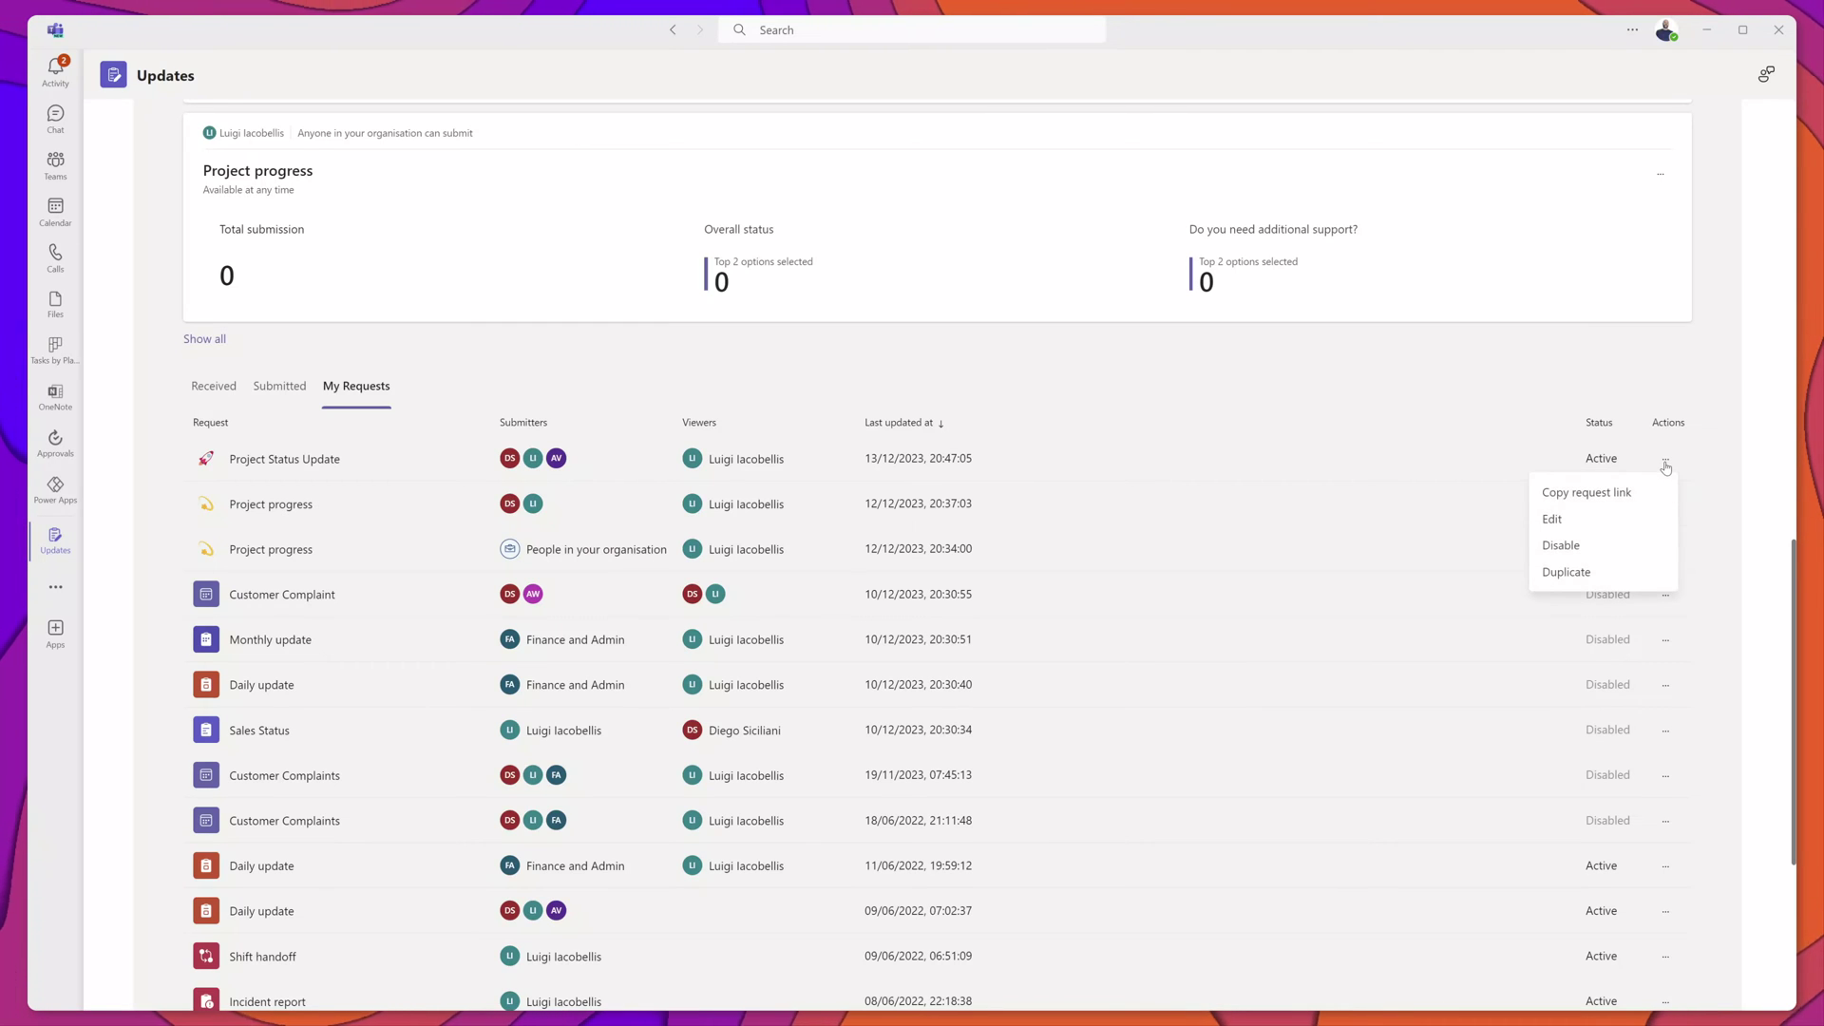
pyautogui.click(1569, 529)
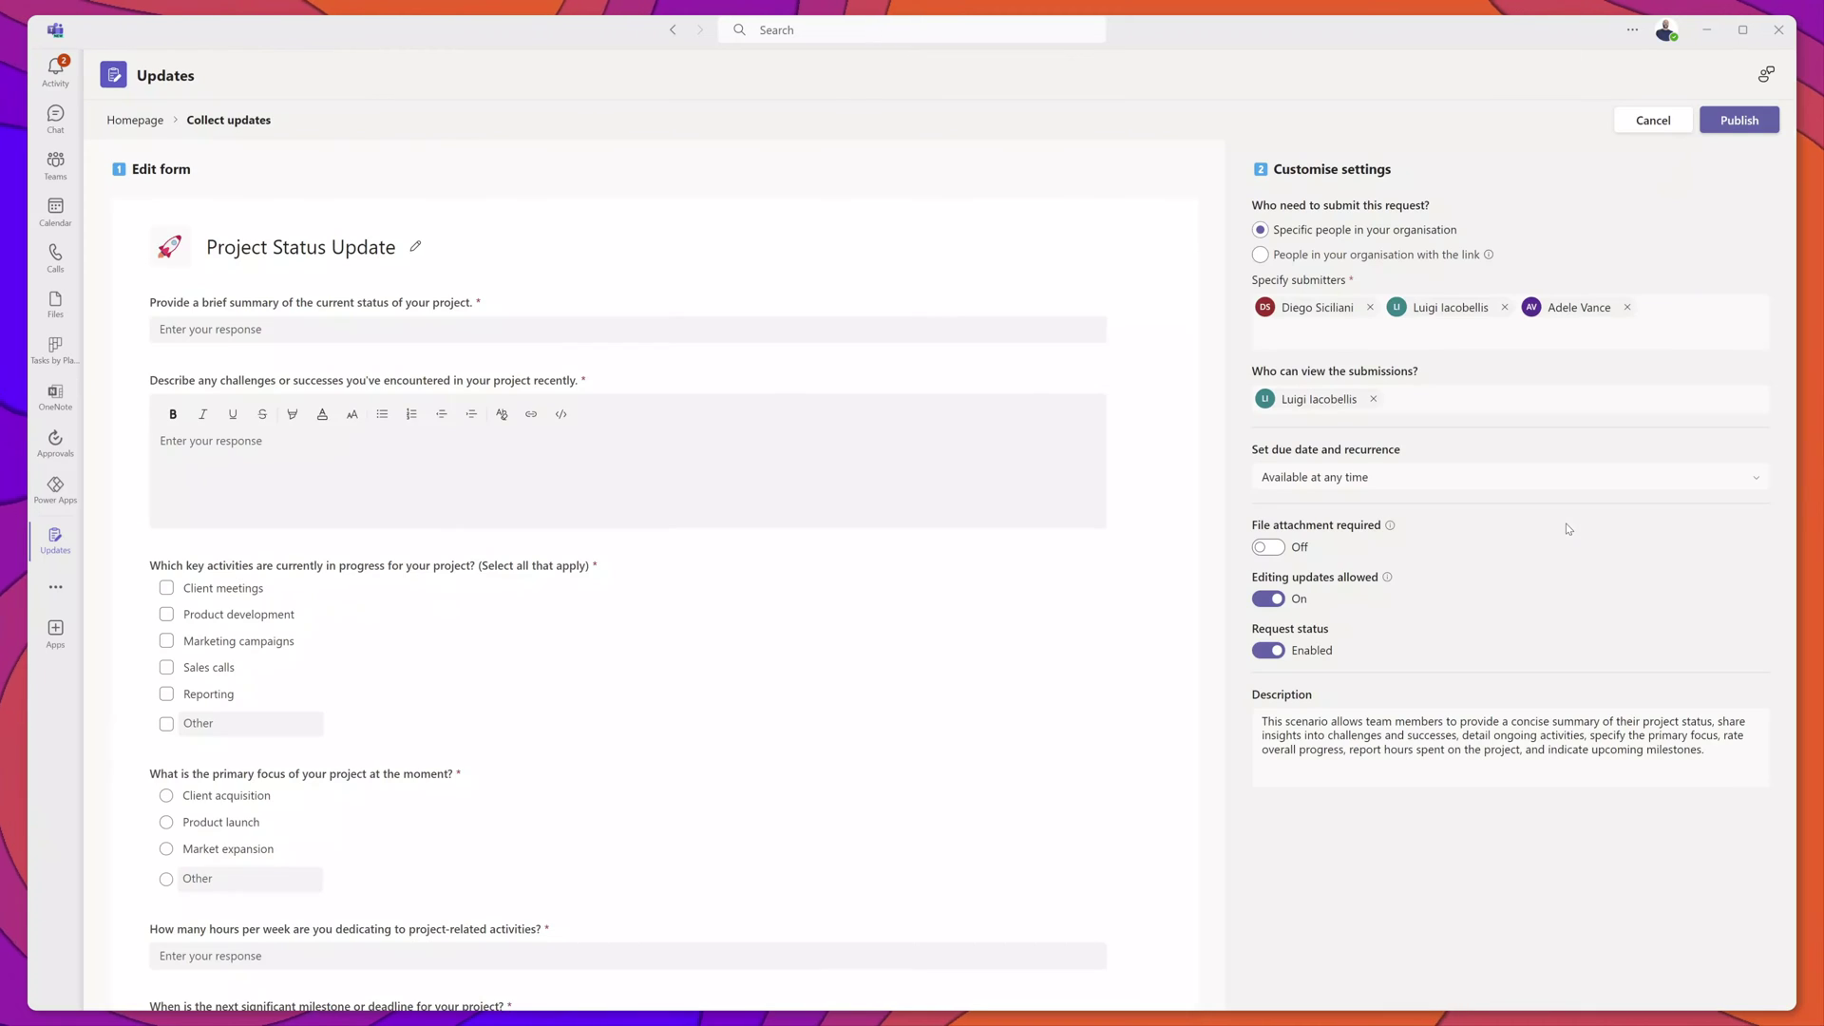